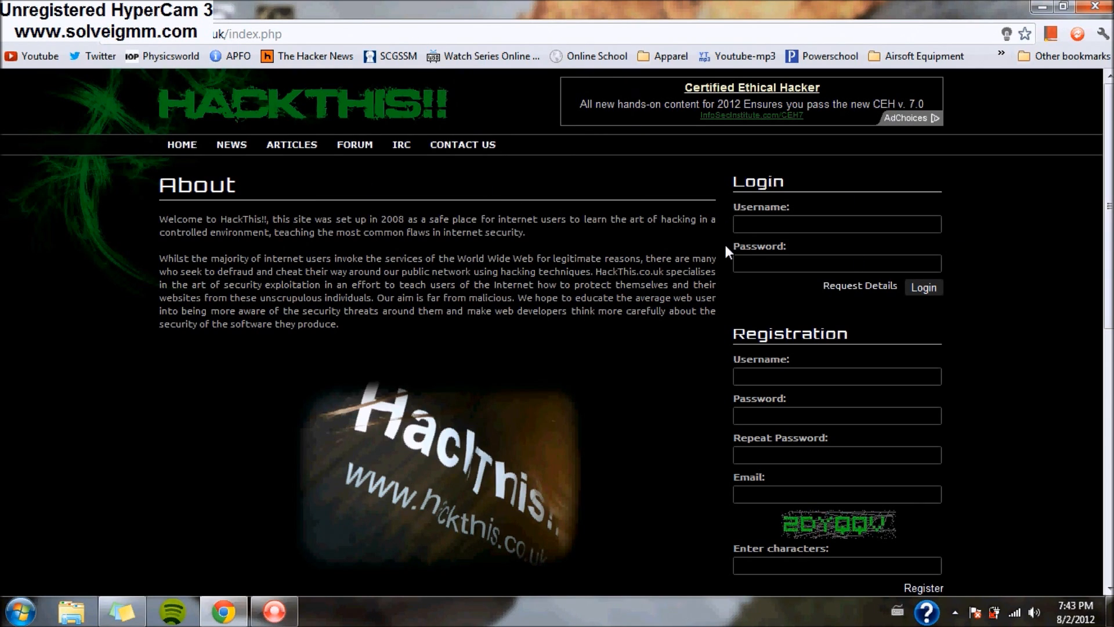
- Log in with the account's username and password to reach the member news page
click(768, 225)
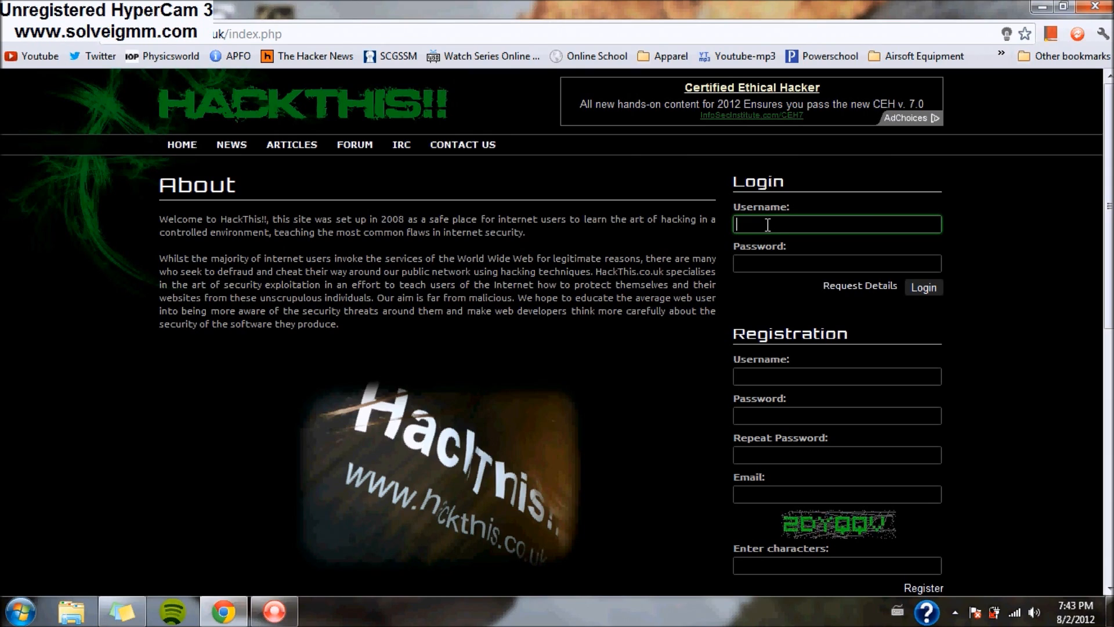
text(ster)
key(Tab)
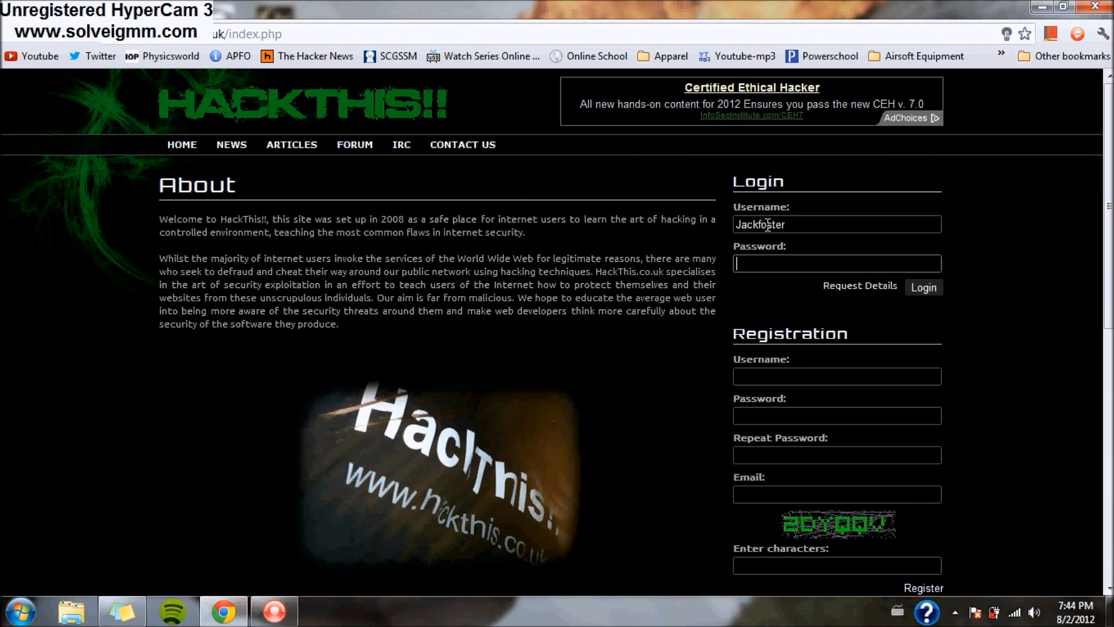
text(*********)
key(Return)
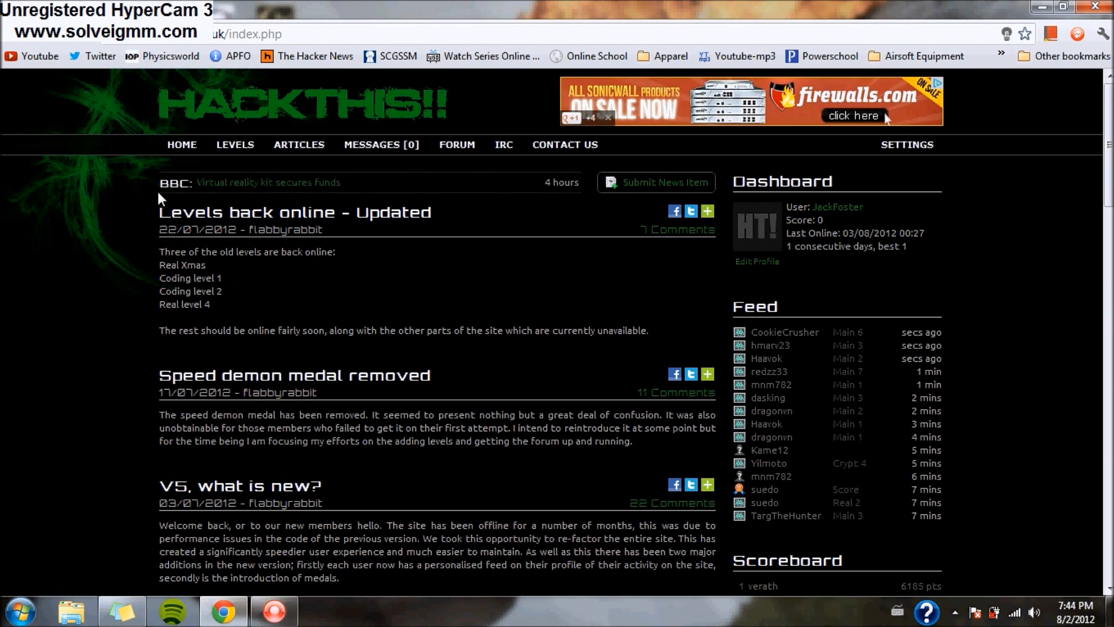
- Open Main Level 1 from the Levels > Main menu and reveal its page-source hint
mouse_move(236, 152)
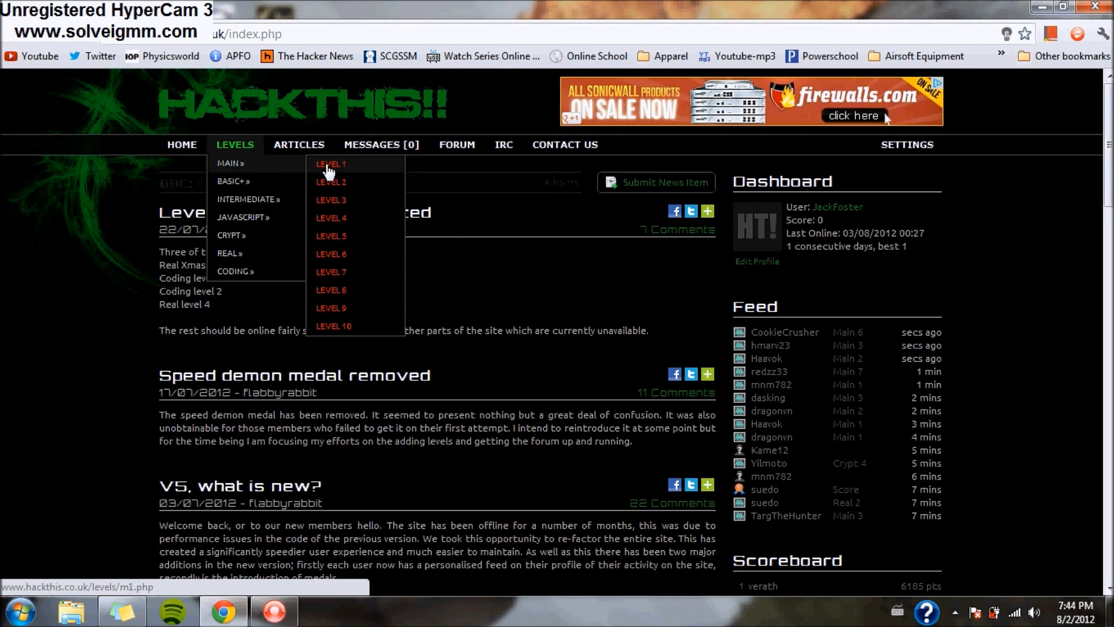
click(327, 168)
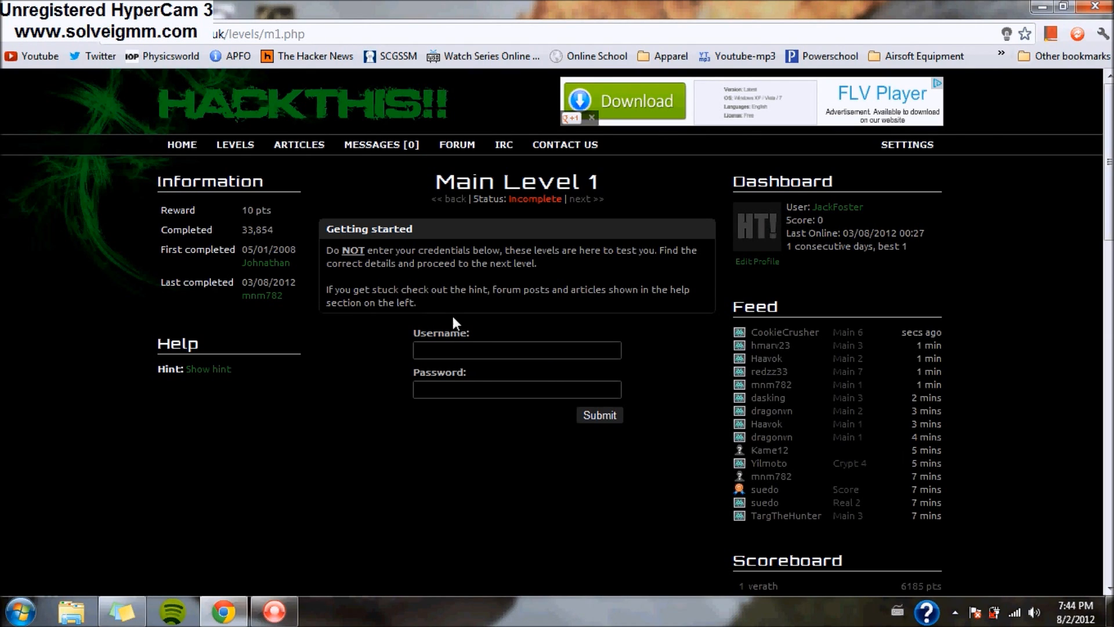
click(436, 391)
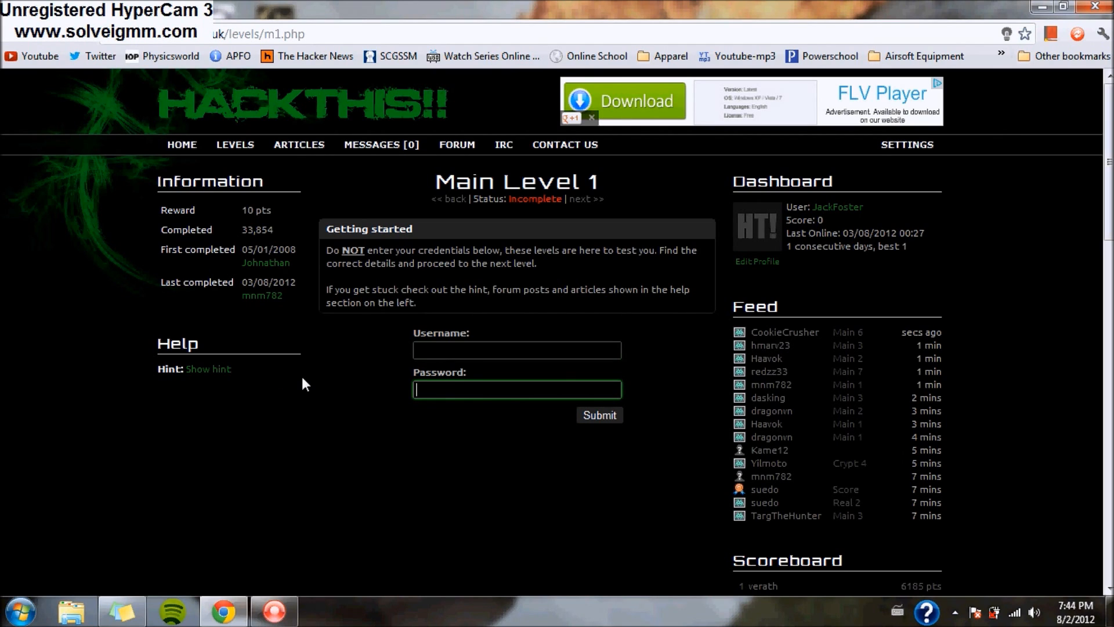
click(223, 372)
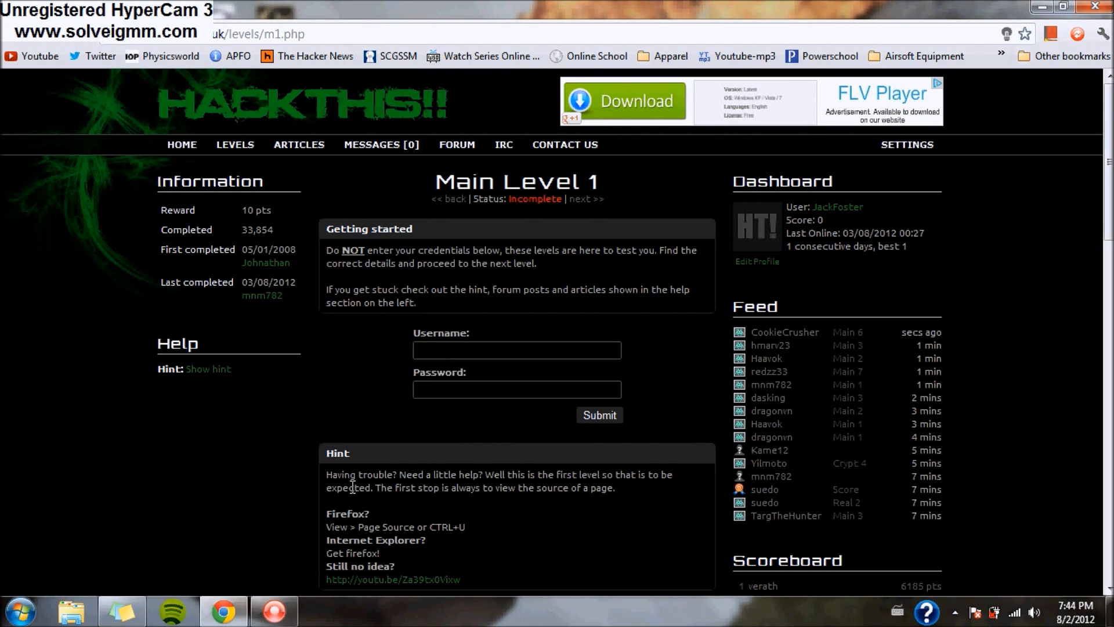
- Open Main Level 1's page source and search it for 'username'
right_click(345, 369)
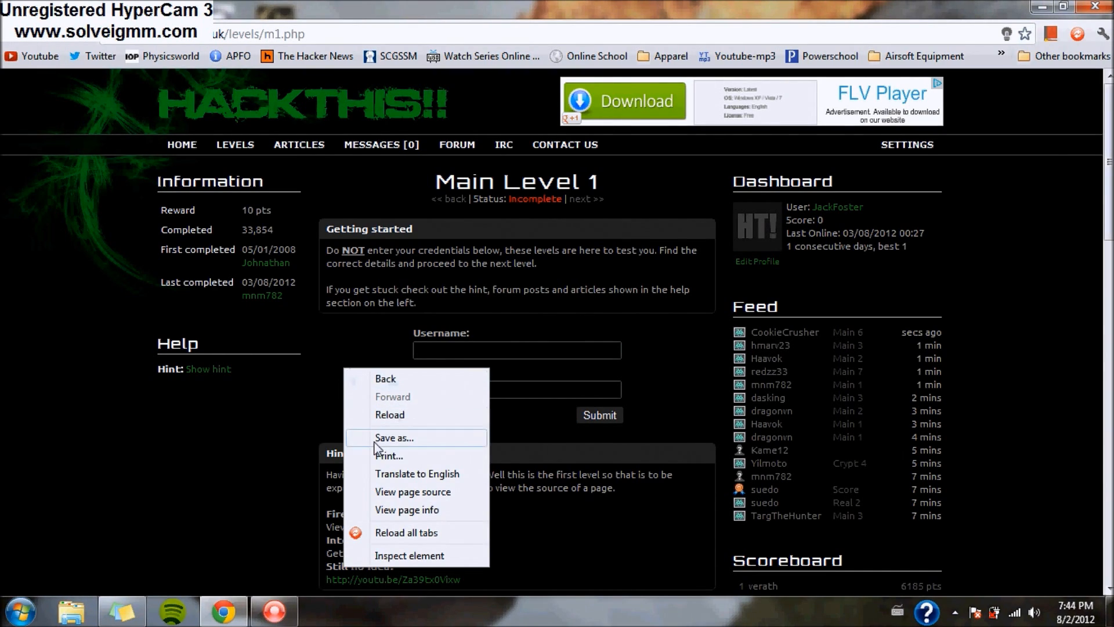
click(411, 493)
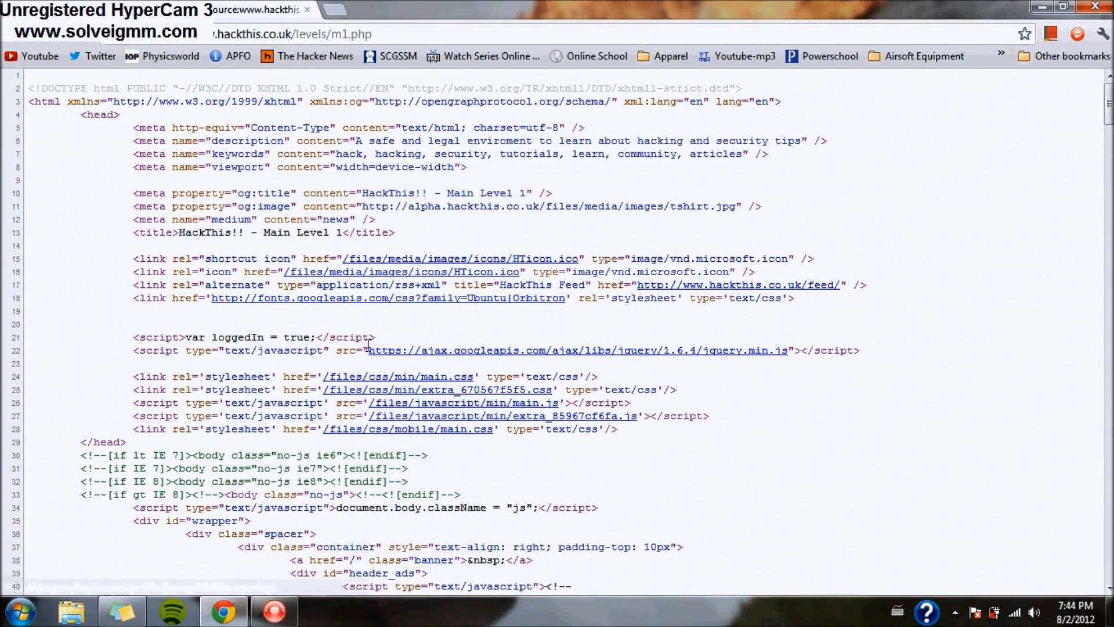
click(58, 10)
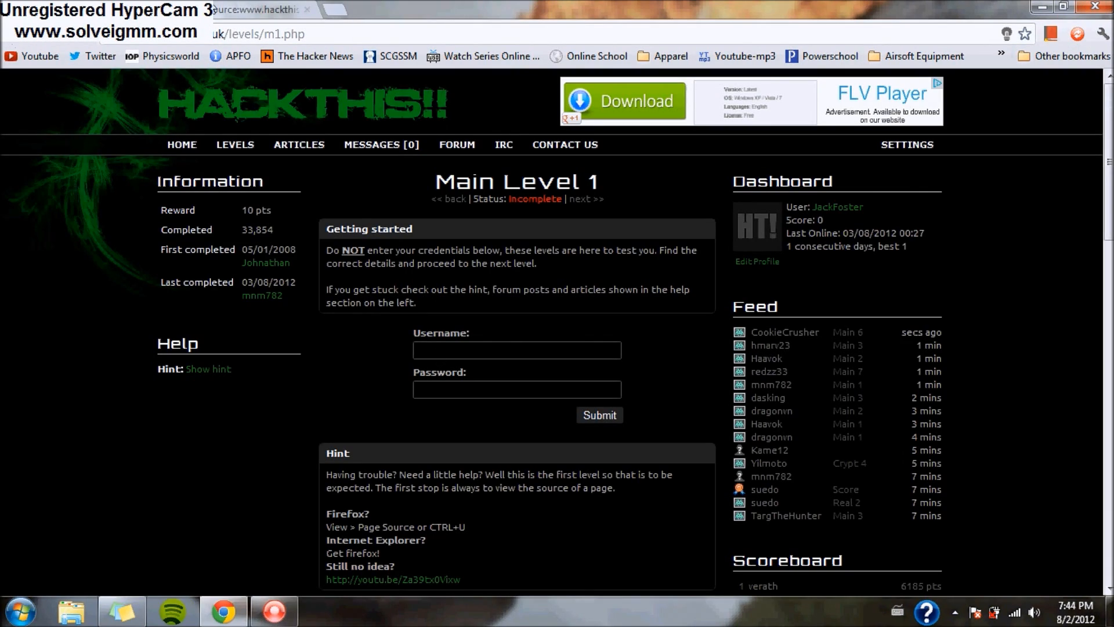
click(255, 9)
key(ctrl+f)
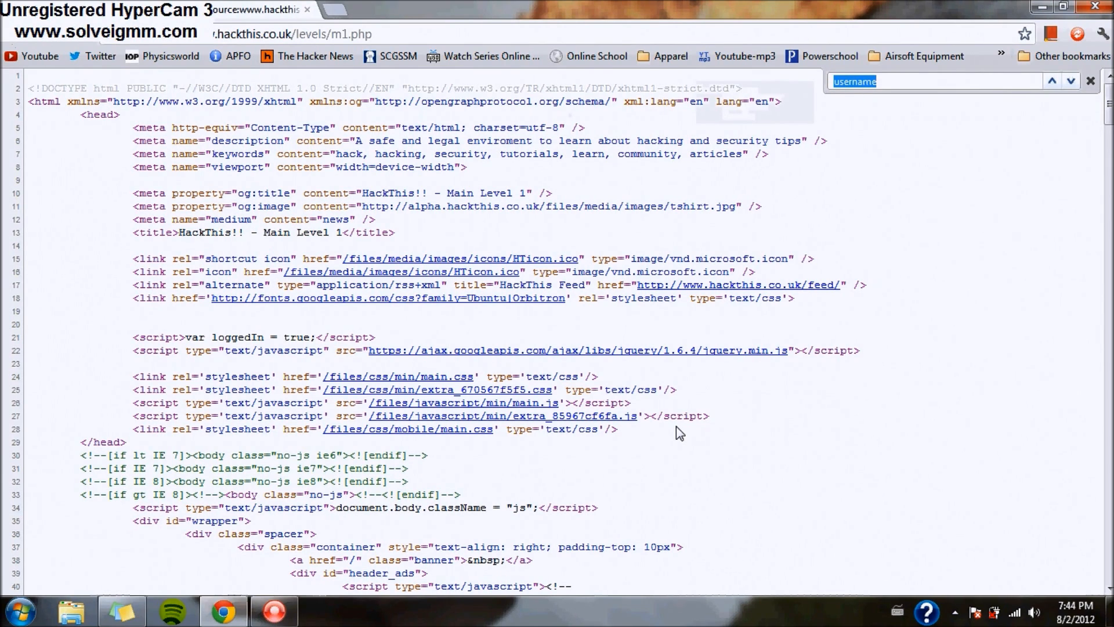
drag(677, 429, 762, 350)
click(923, 150)
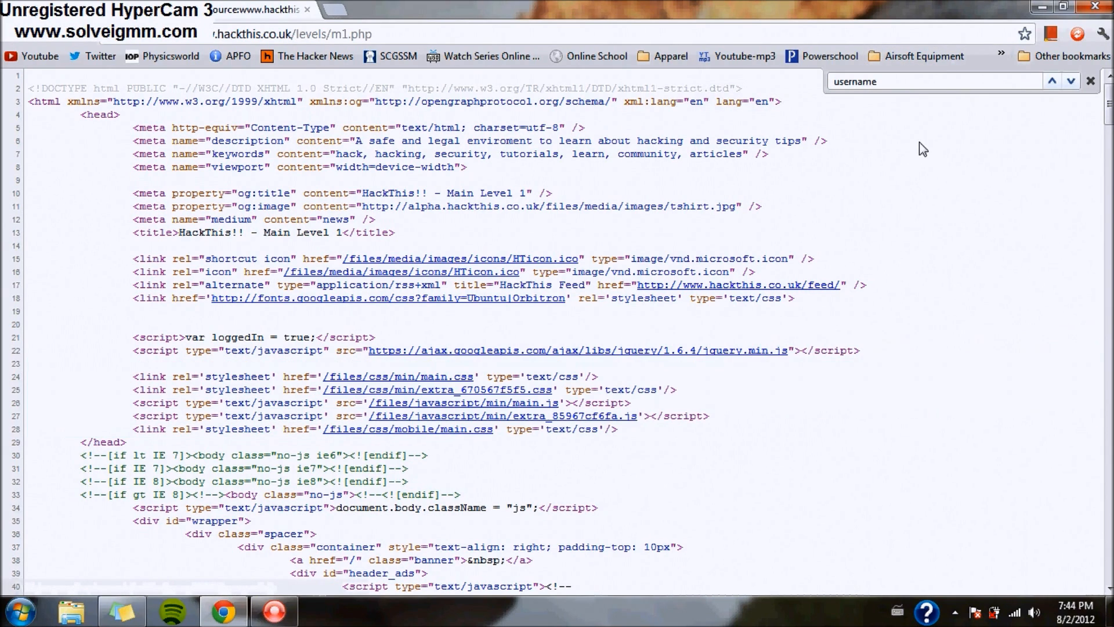
click(914, 82)
key(Return)
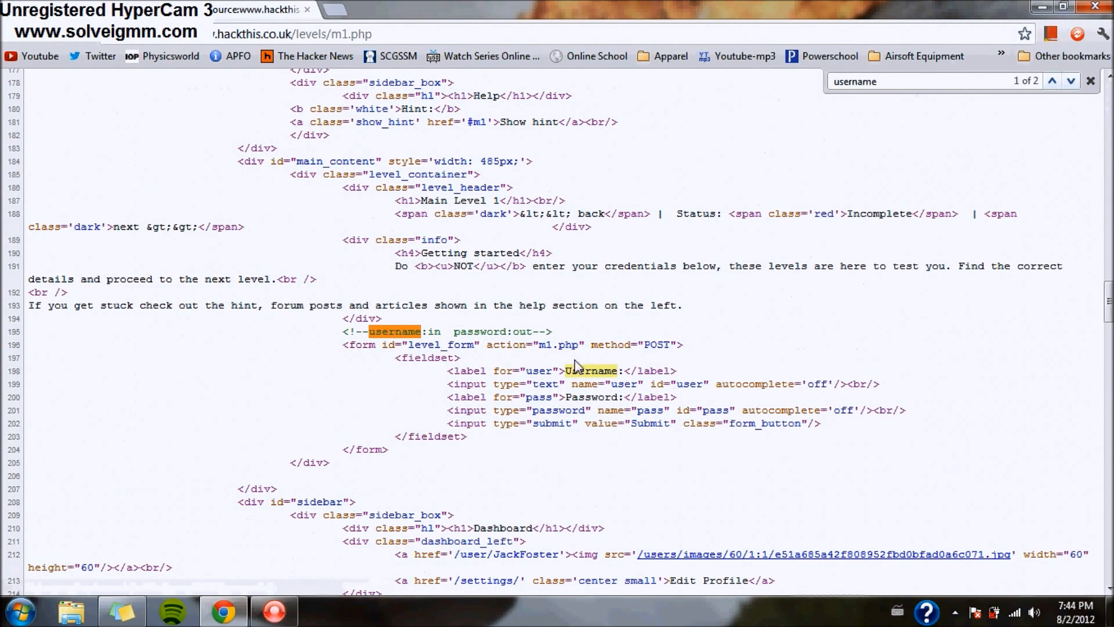
- Locate the hidden credentials comment on line 195, then return to the level page
scroll(924, 355, down, 1)
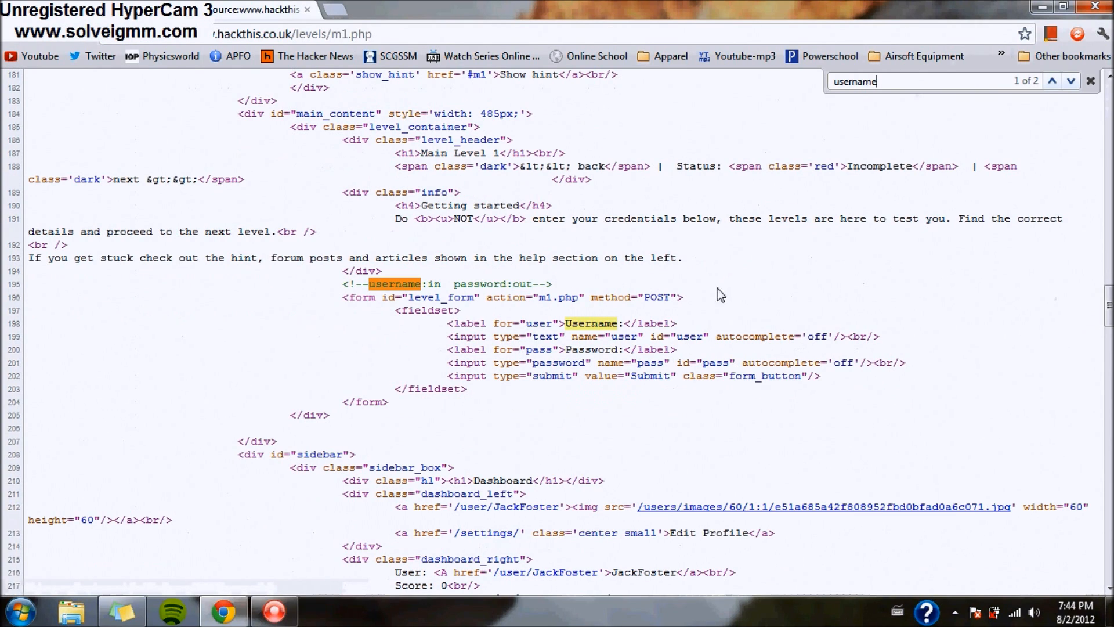
drag(238, 273, 708, 402)
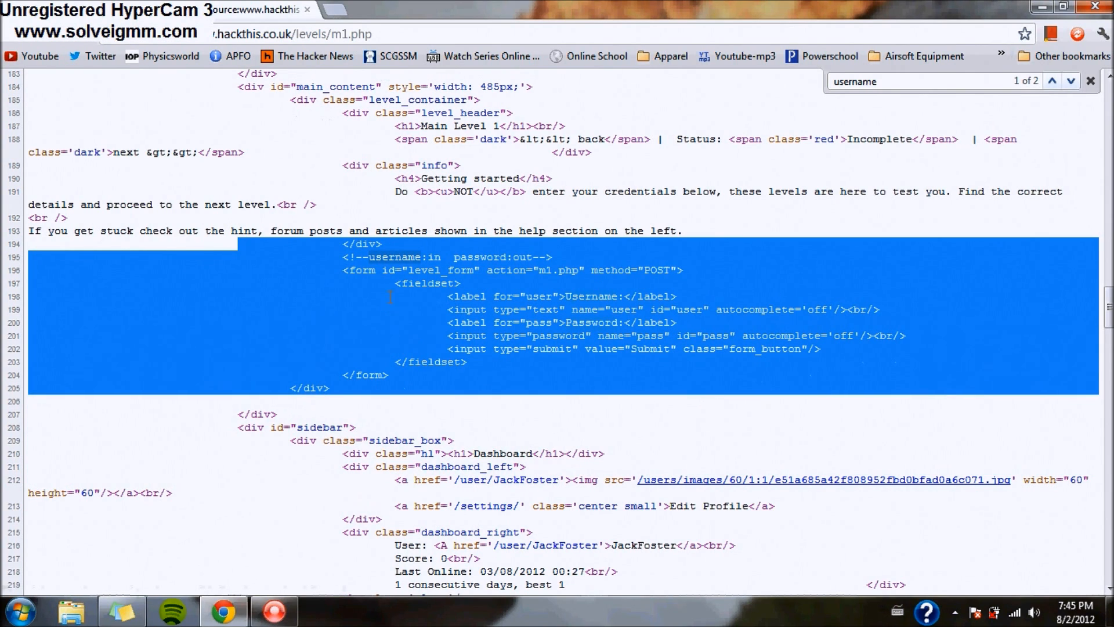
click(12, 33)
drag(411, 328, 663, 432)
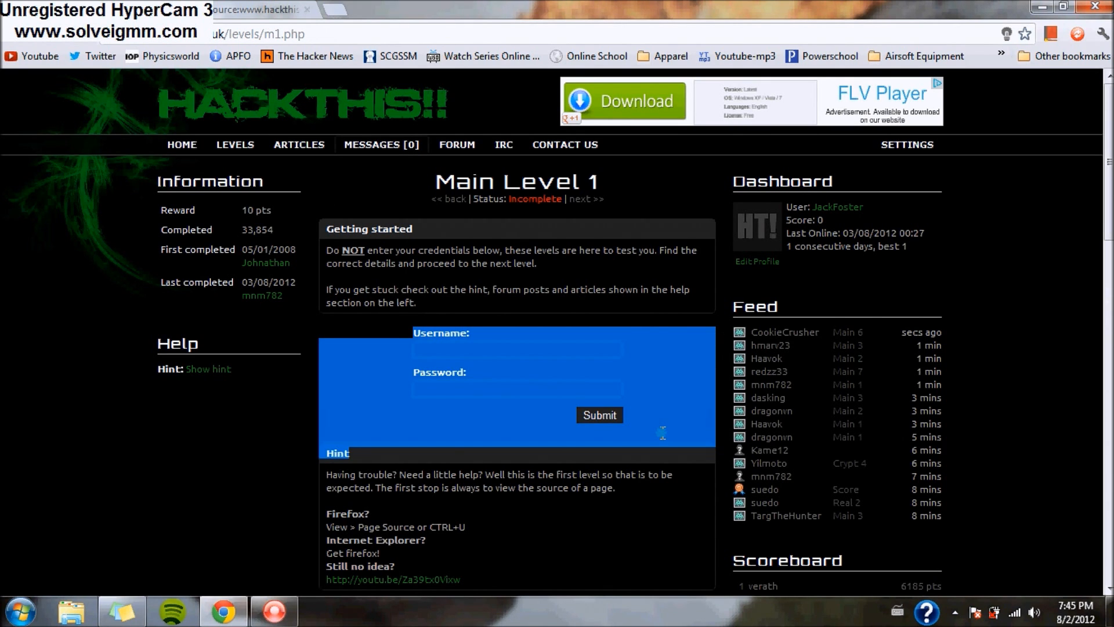
click(657, 412)
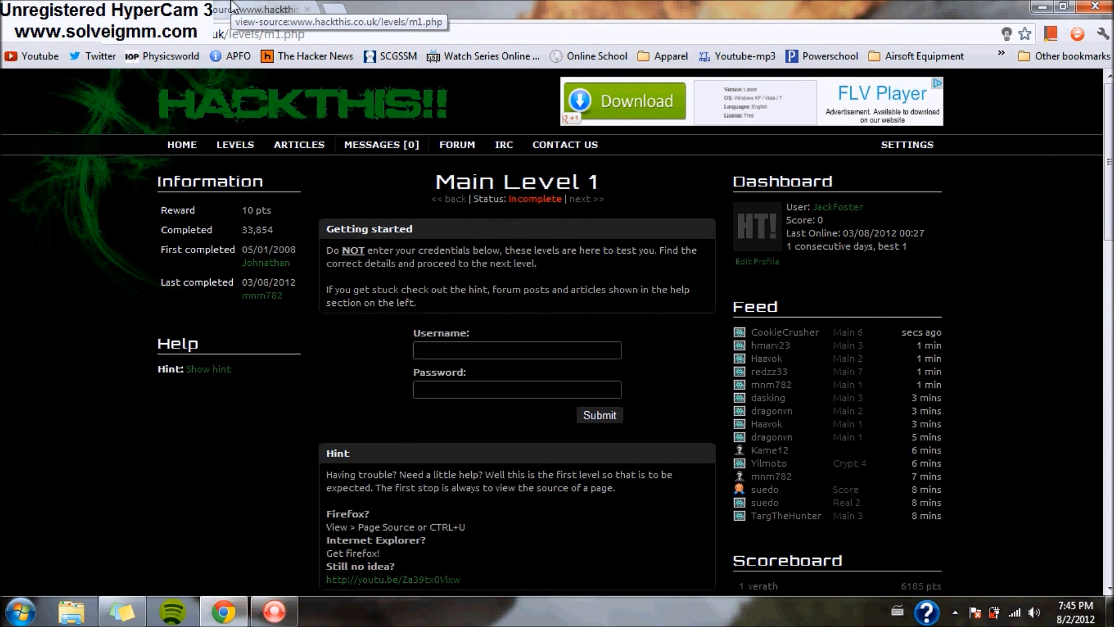
key(alt+Right)
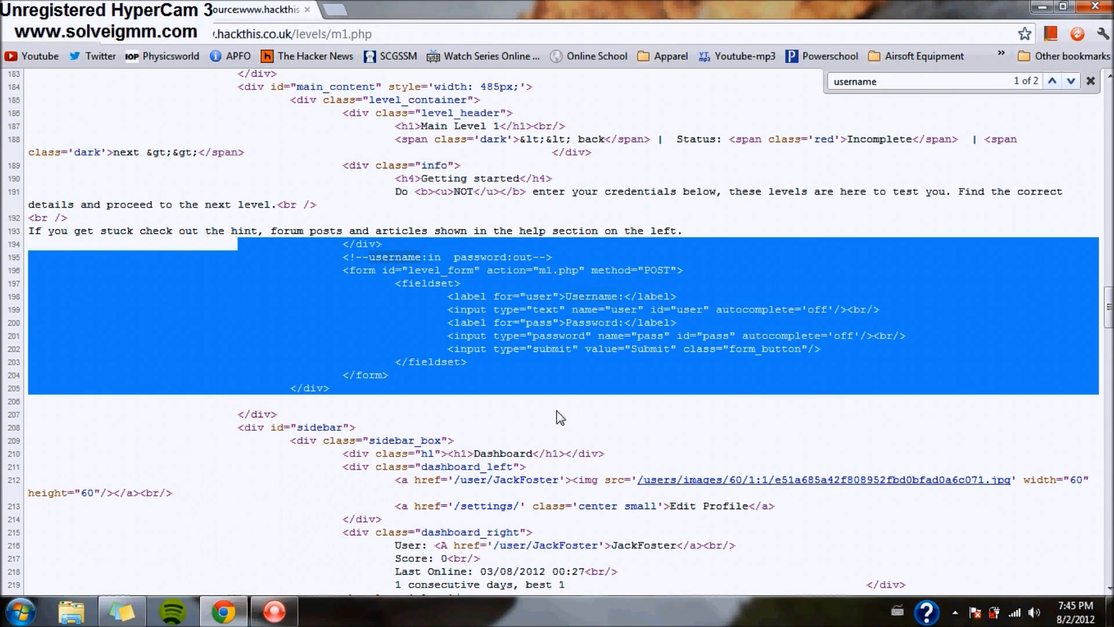
click(850, 311)
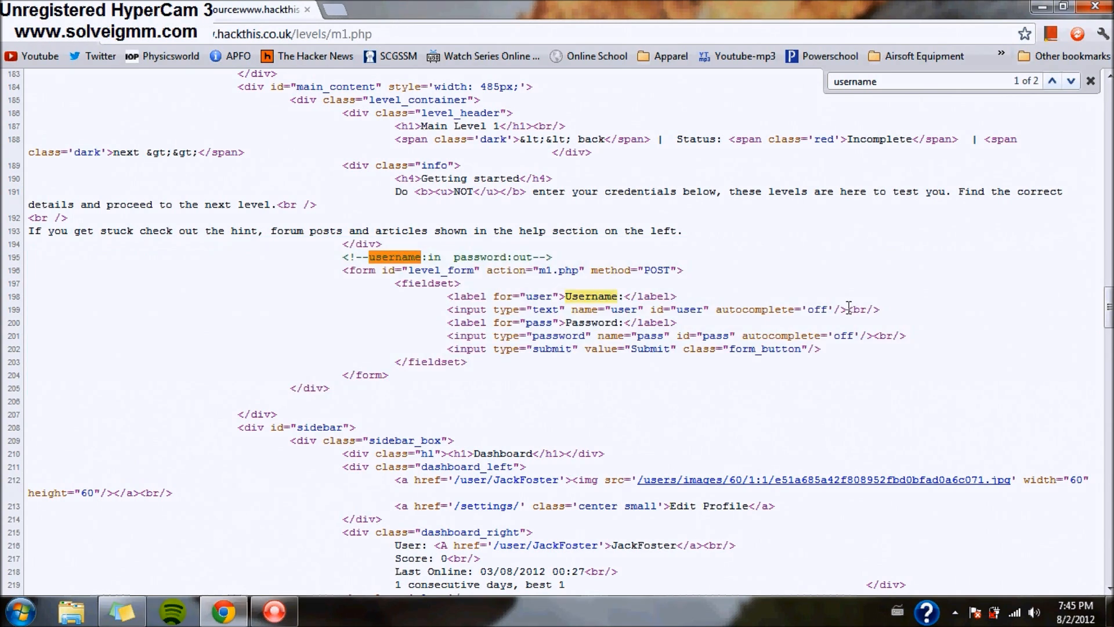
click(1091, 81)
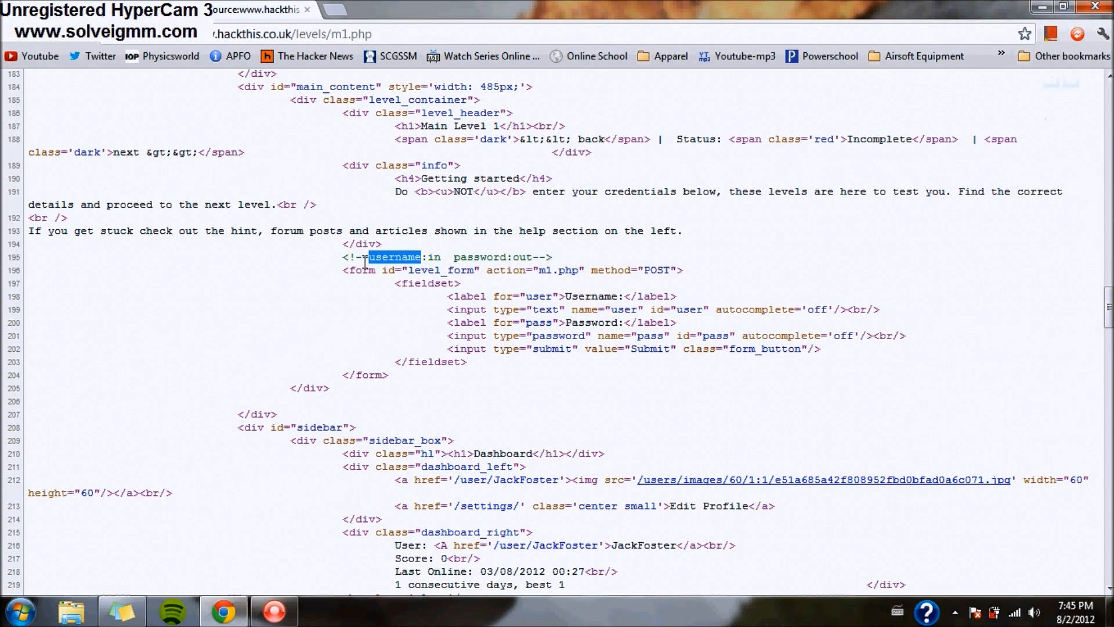
click(348, 278)
drag(349, 257, 547, 258)
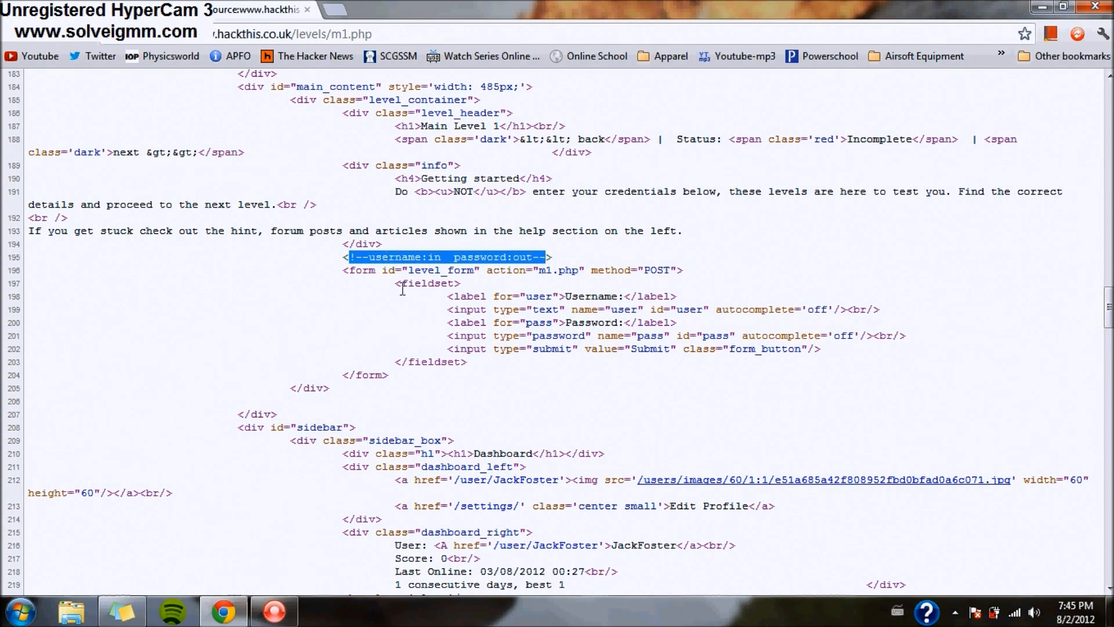
click(345, 312)
click(116, 10)
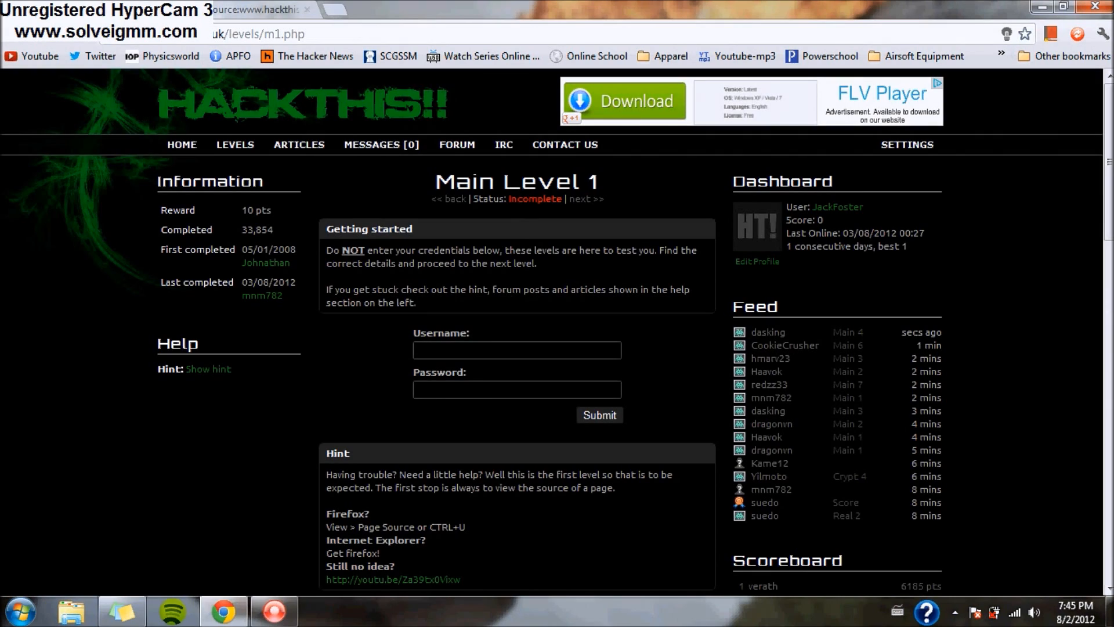
- Submit the source-comment username and password for Main Level 1, then continue to Main Level 2
click(464, 351)
text(in)
key(Tab)
text(o)
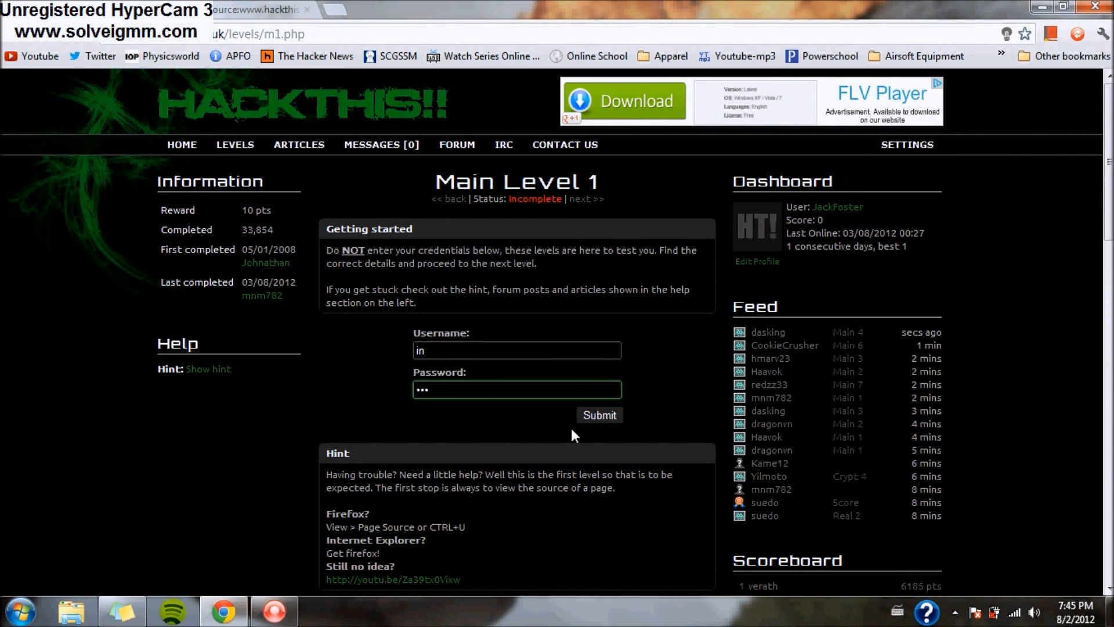
click(599, 415)
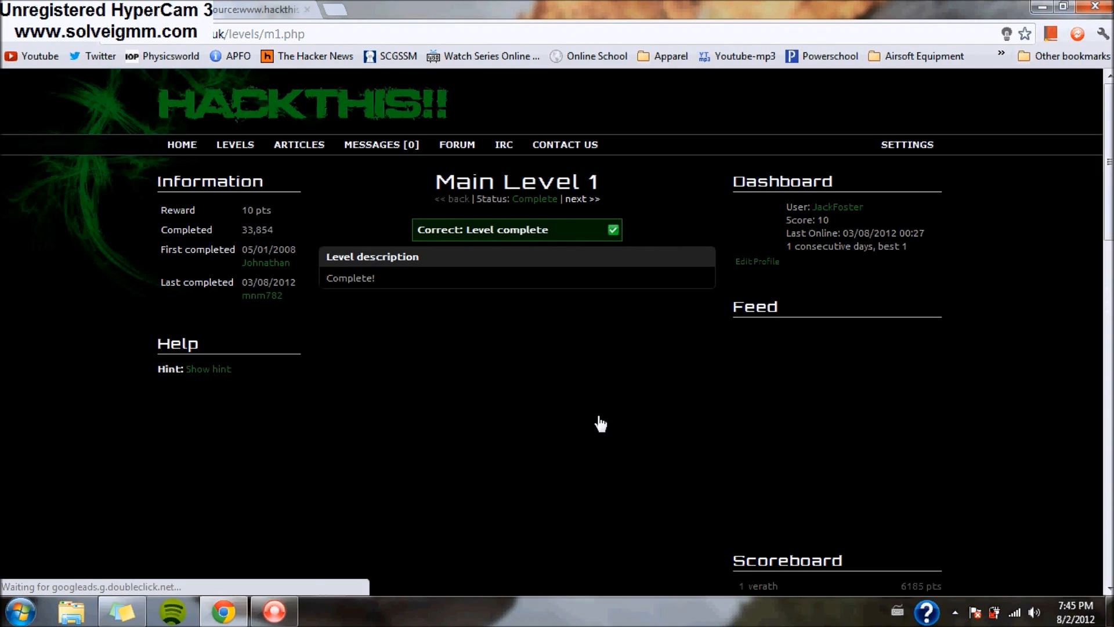
click(574, 202)
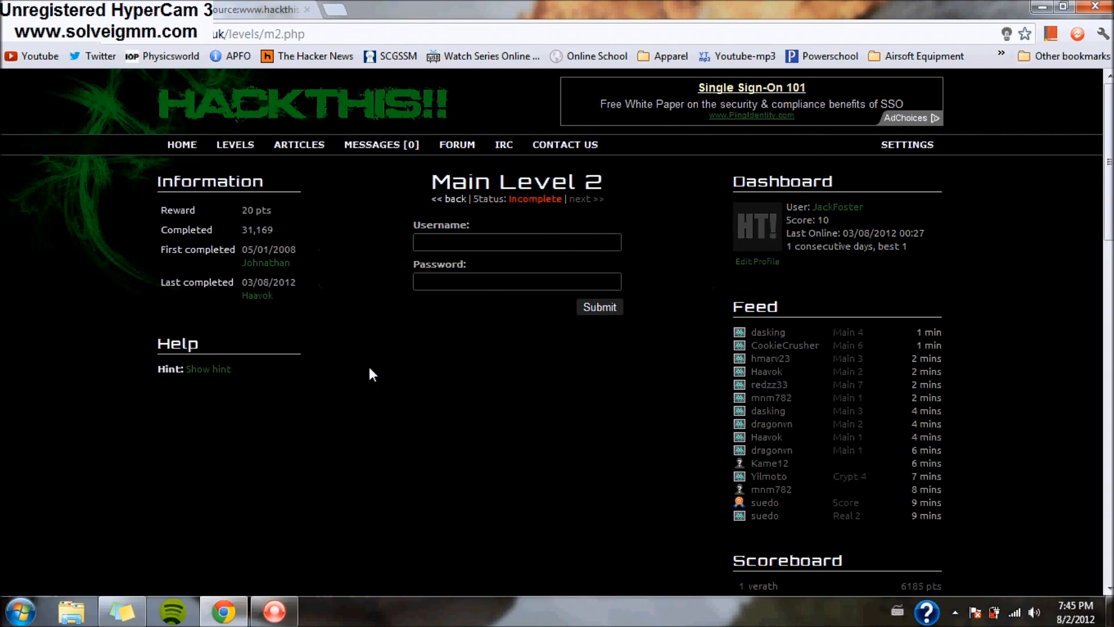
- Reveal Main Level 2's hint and find the Username label markup on source line 191
click(226, 368)
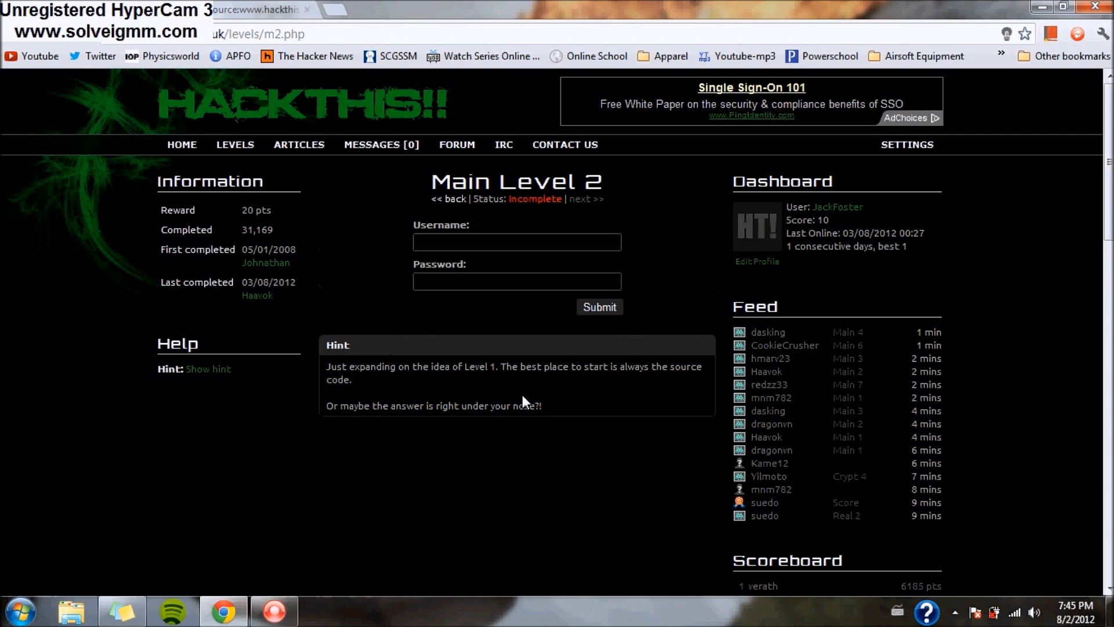
drag(325, 345, 703, 413)
click(459, 486)
right_click(408, 449)
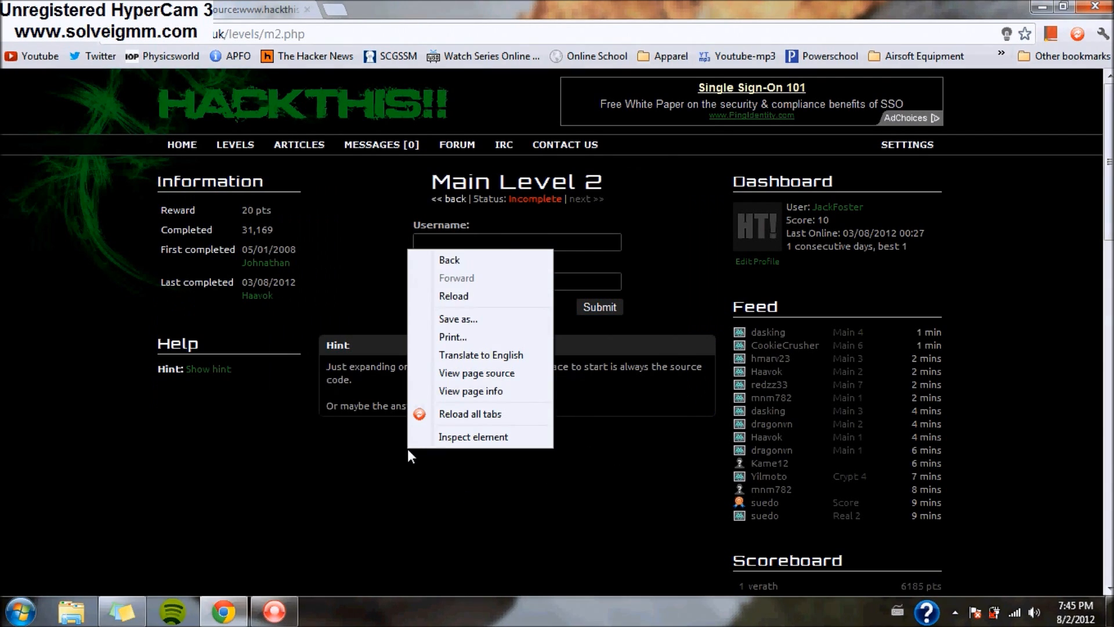
click(468, 374)
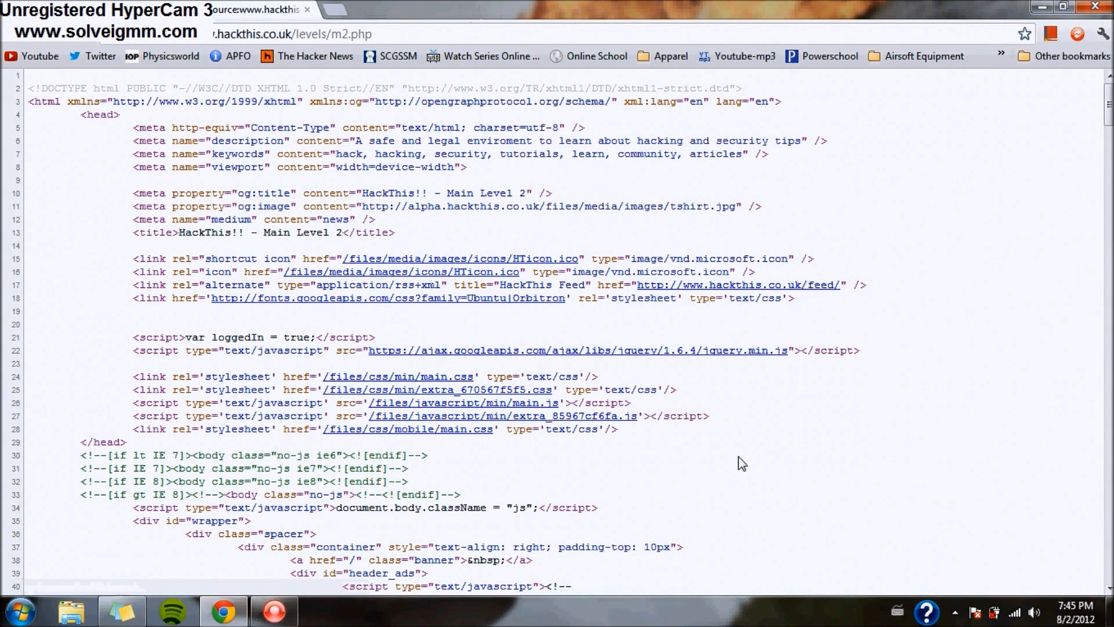
key(ctrl+f)
key(Return)
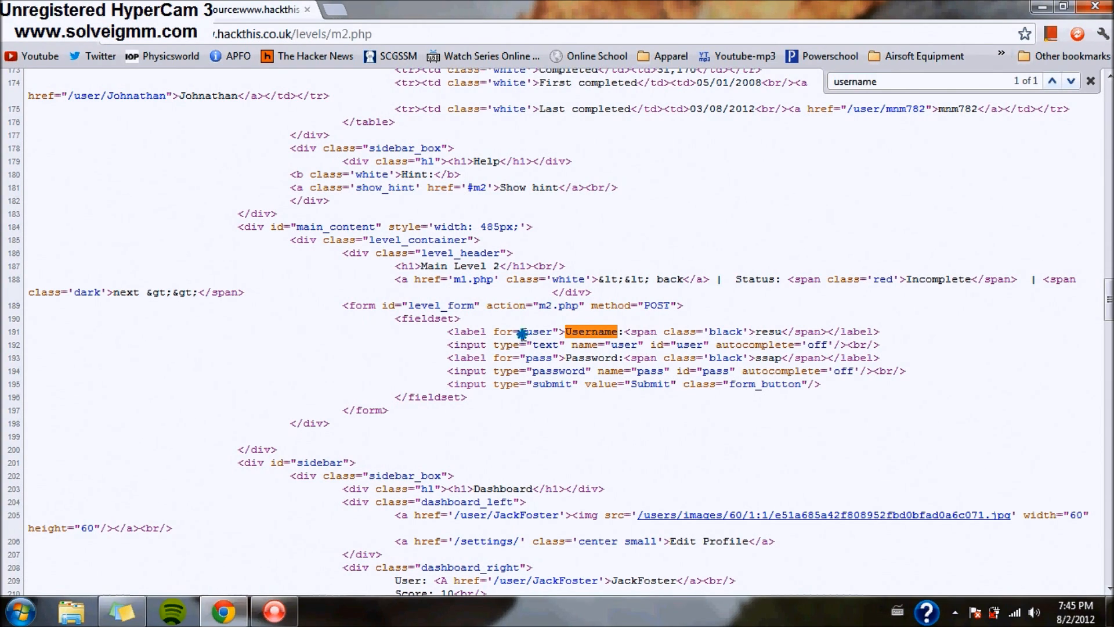
drag(467, 332, 659, 331)
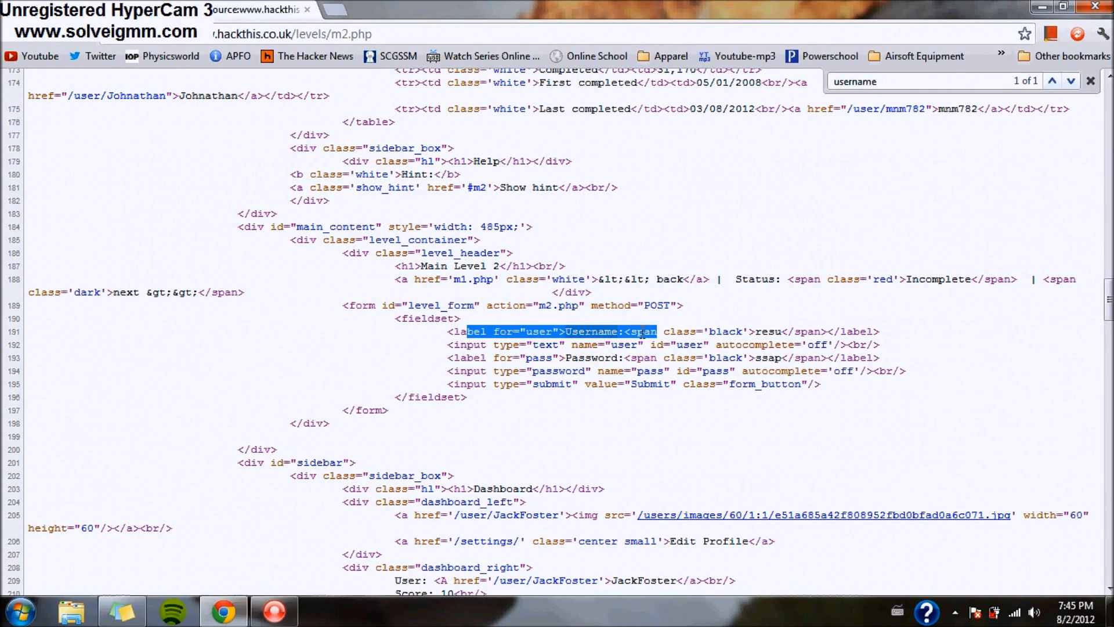
click(658, 331)
- Uncover the hidden span text after the Username label and enter it as the username
key(ctrl+shift+Tab)
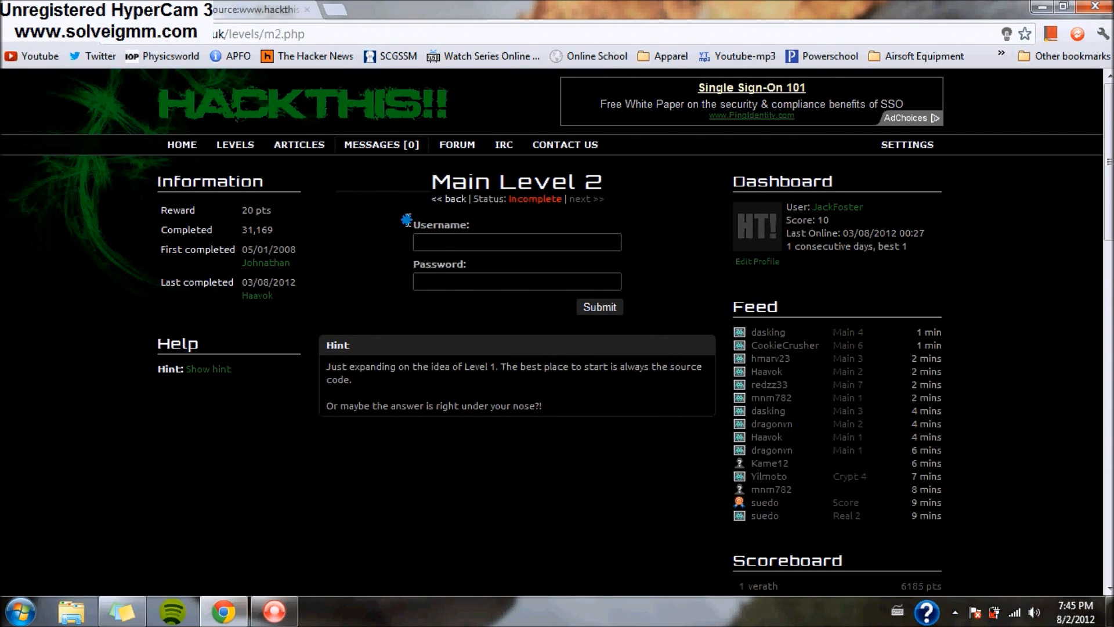
drag(392, 224, 528, 229)
key(ctrl+Tab)
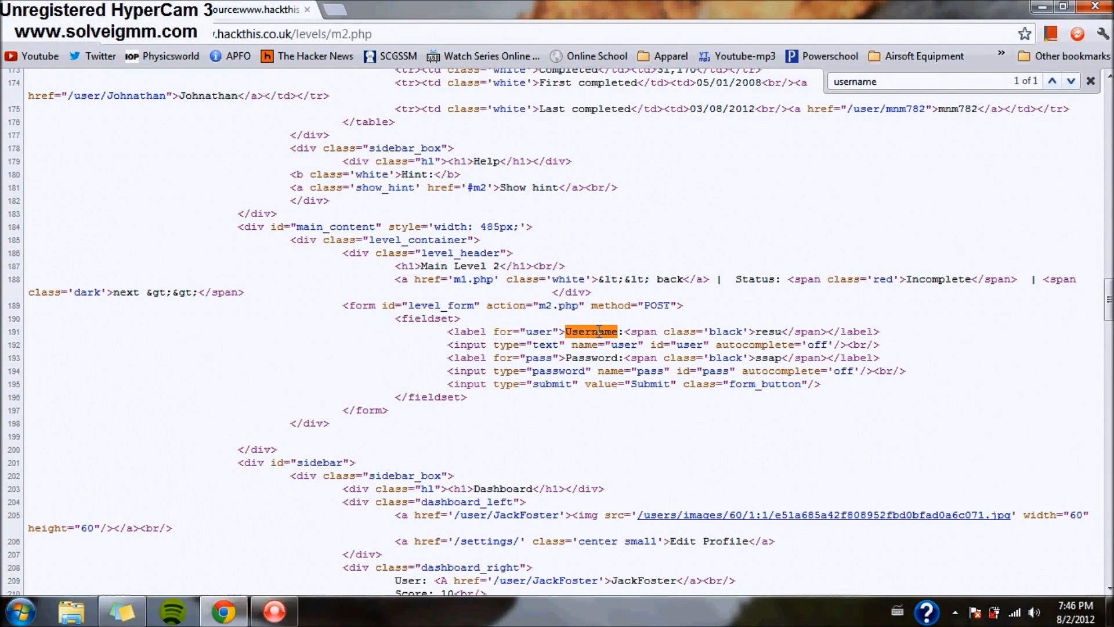
drag(631, 331, 739, 330)
click(732, 329)
click(742, 347)
key(alt+Left)
click(403, 258)
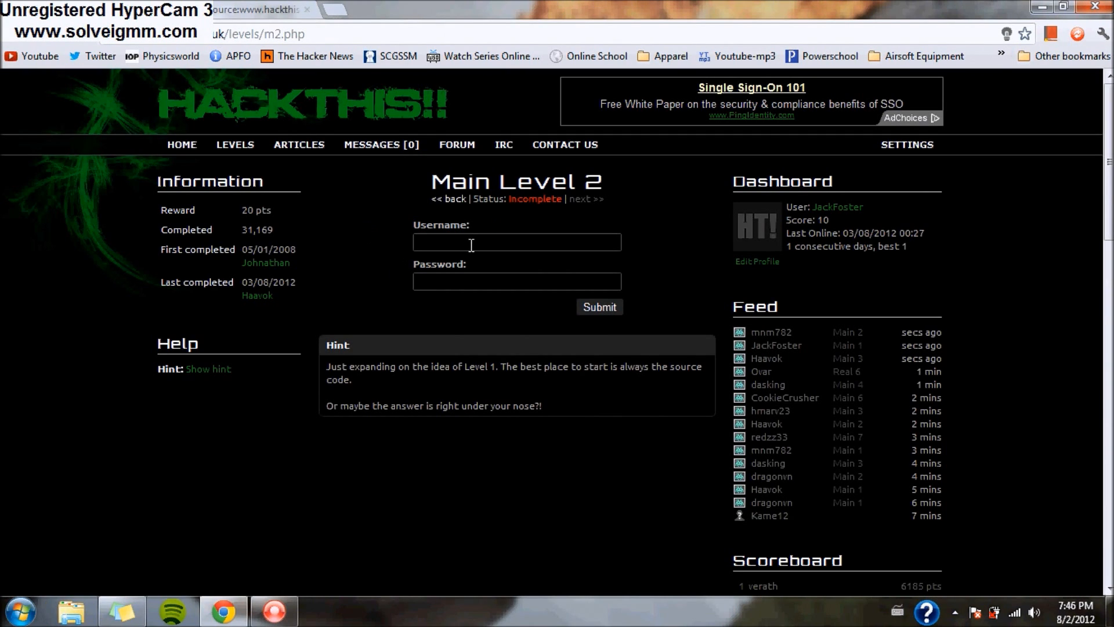
key(alt+Right)
drag(755, 332, 783, 332)
click(693, 399)
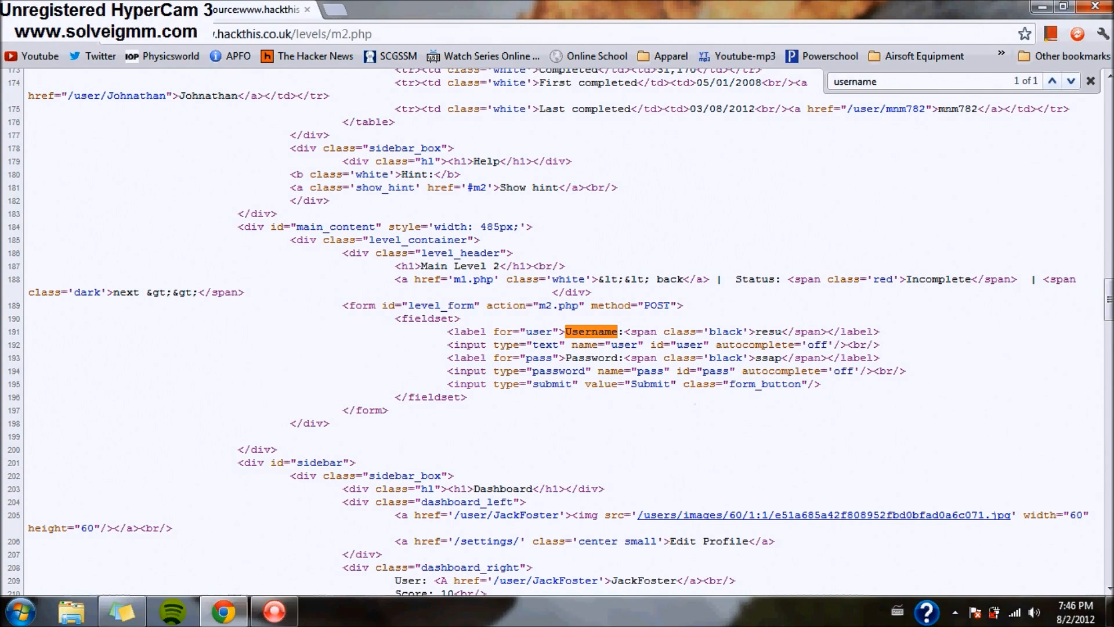
key(alt+Left)
drag(405, 223, 524, 229)
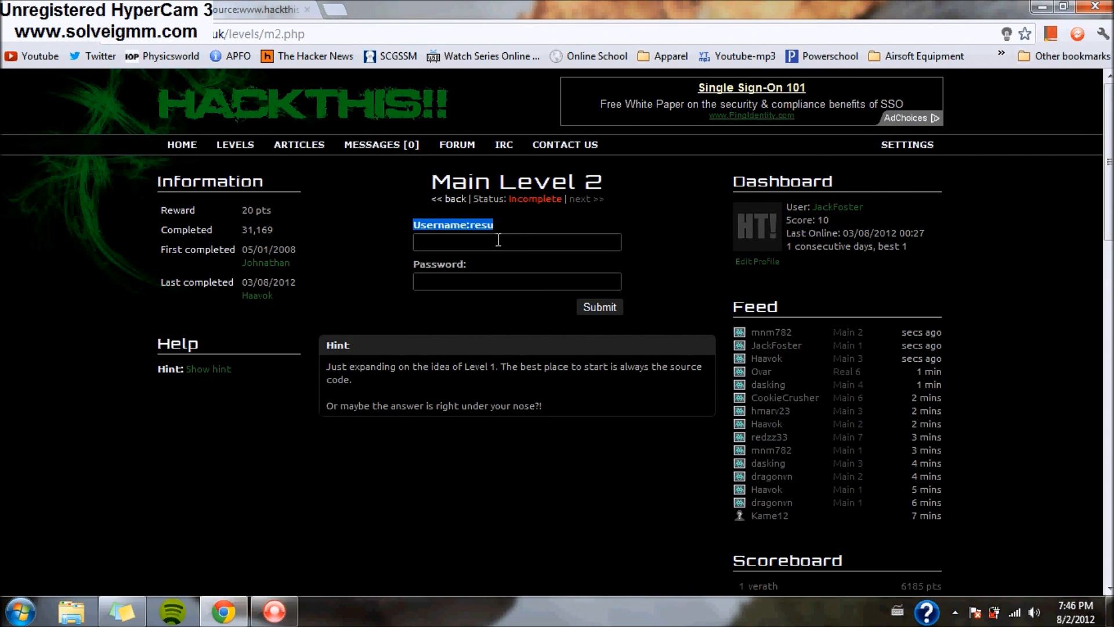
click(500, 241)
text(resu)
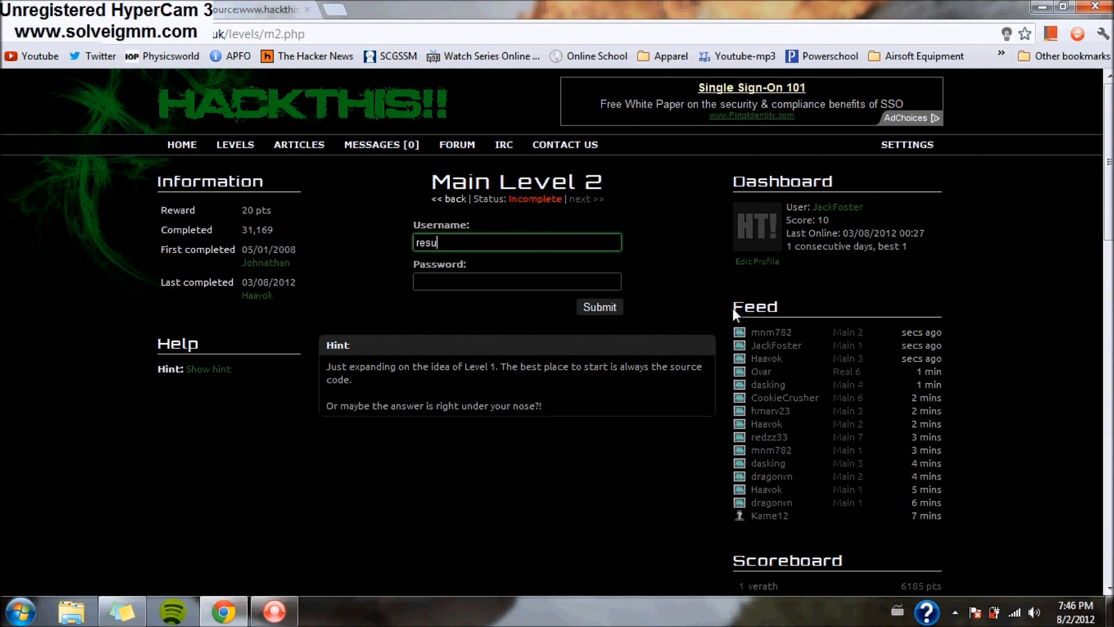
- Reveal the hidden password after the Password label, enter it, and submit Main Level 2
click(255, 10)
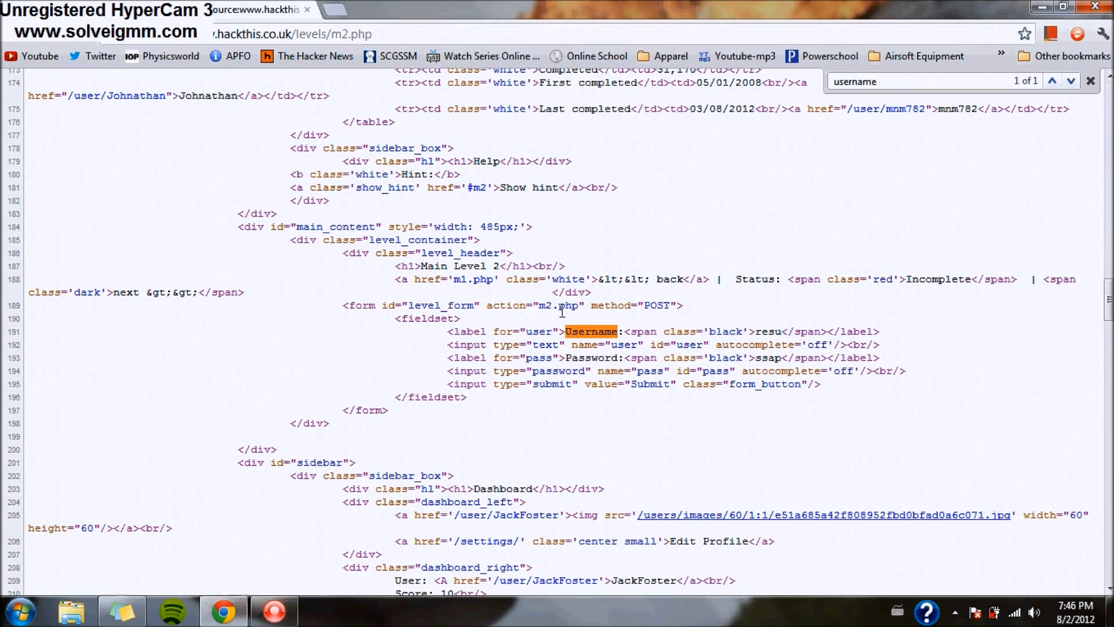
drag(607, 360, 739, 354)
click(760, 356)
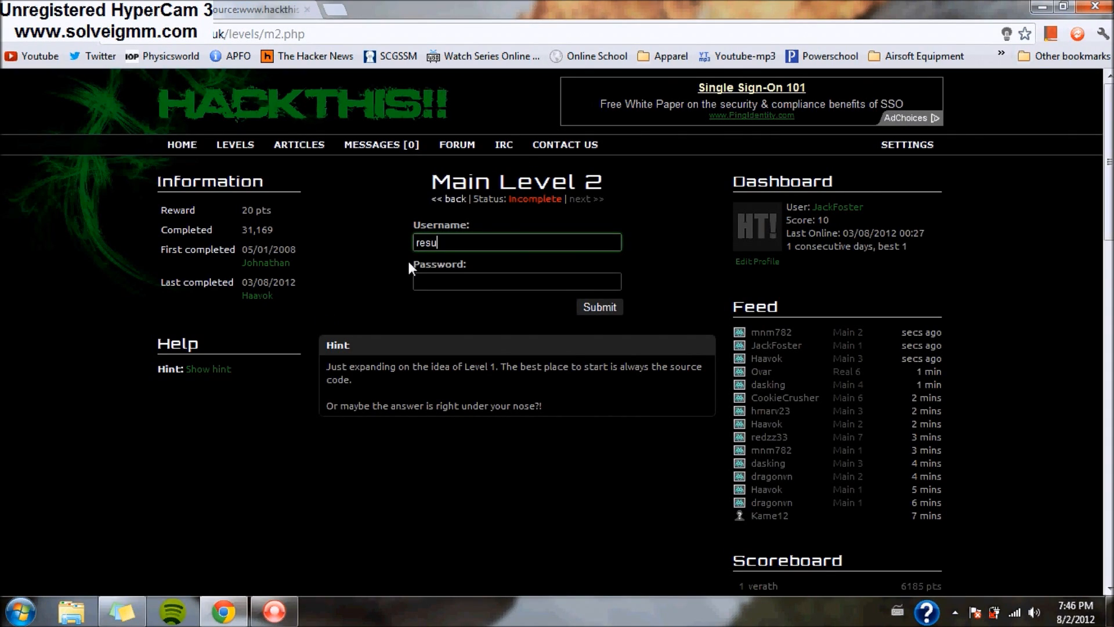
drag(410, 262, 479, 266)
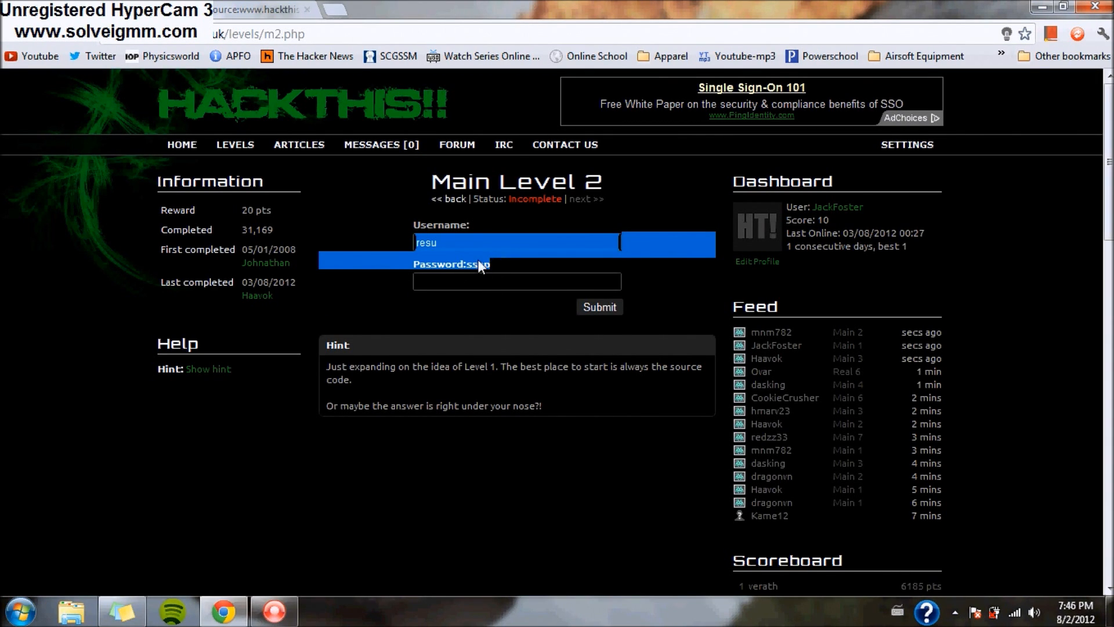
click(505, 283)
text(ss)
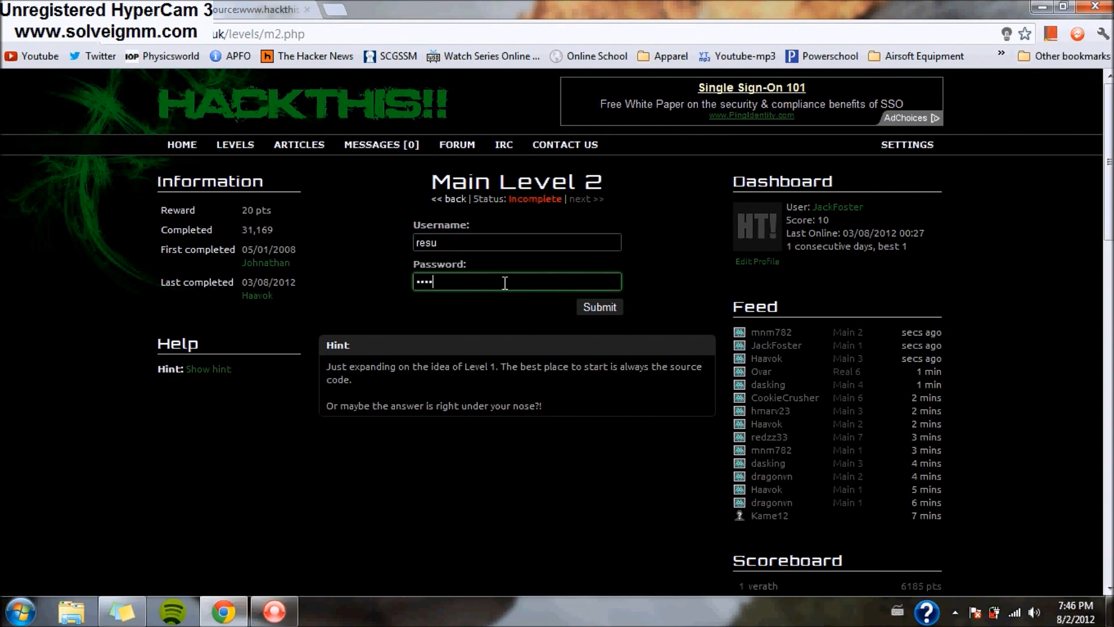
click(597, 308)
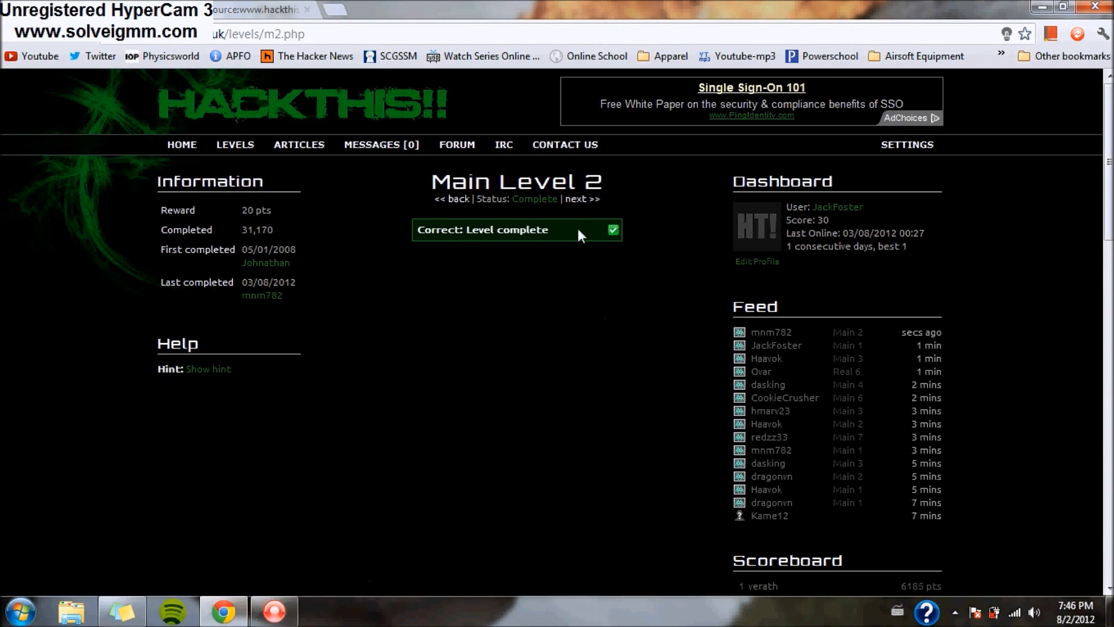
- Go to Main Level 3 and show its hint warning about JavaScript-based login checks
click(592, 200)
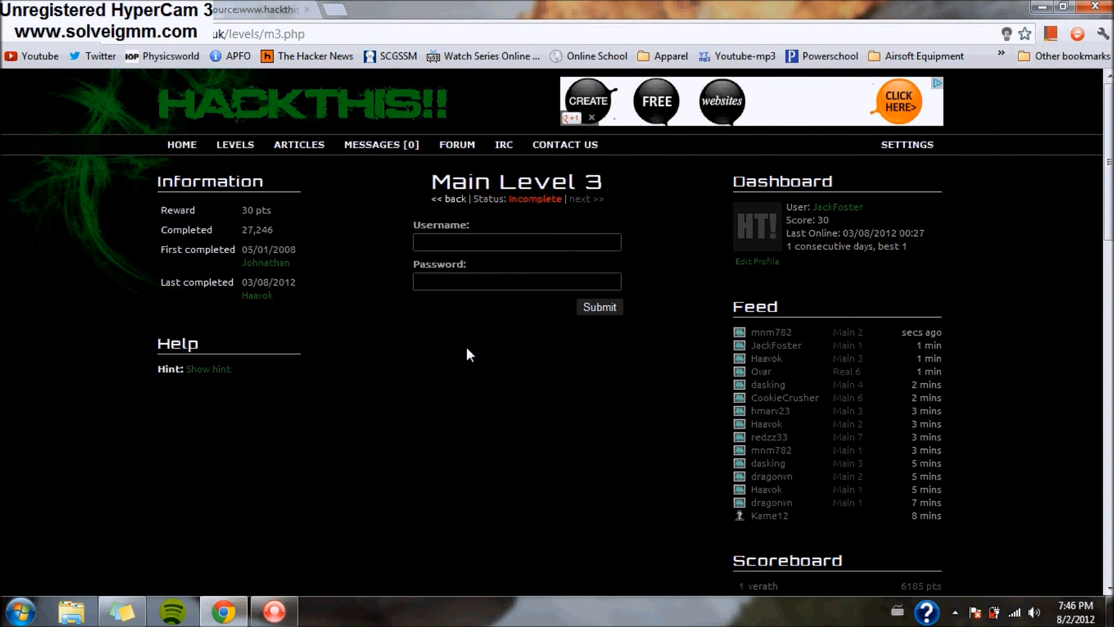
click(222, 371)
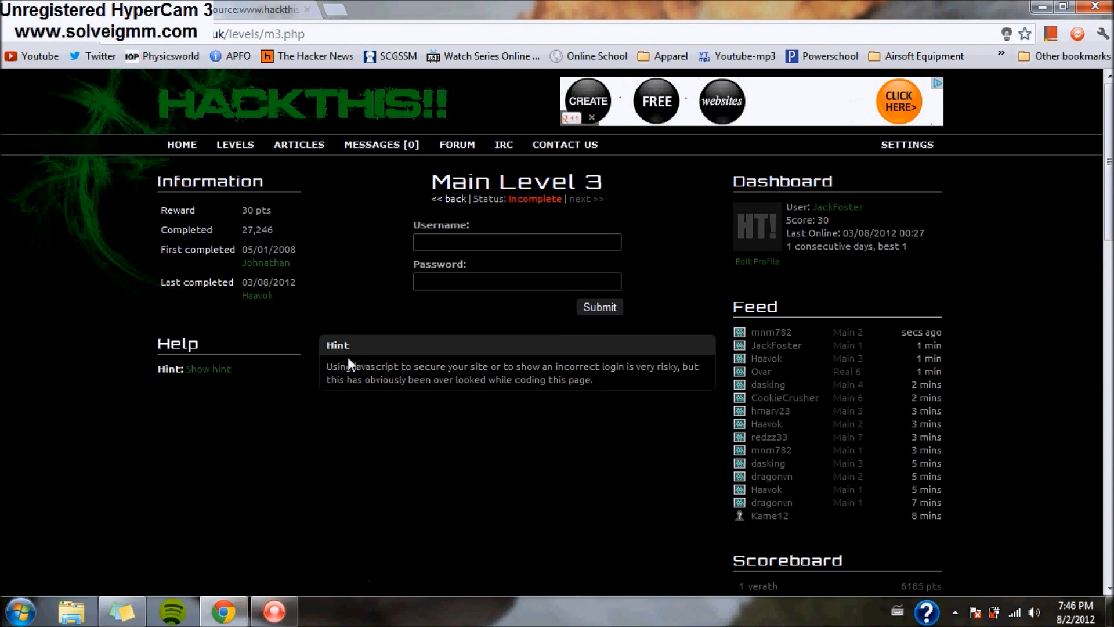
drag(340, 364, 696, 387)
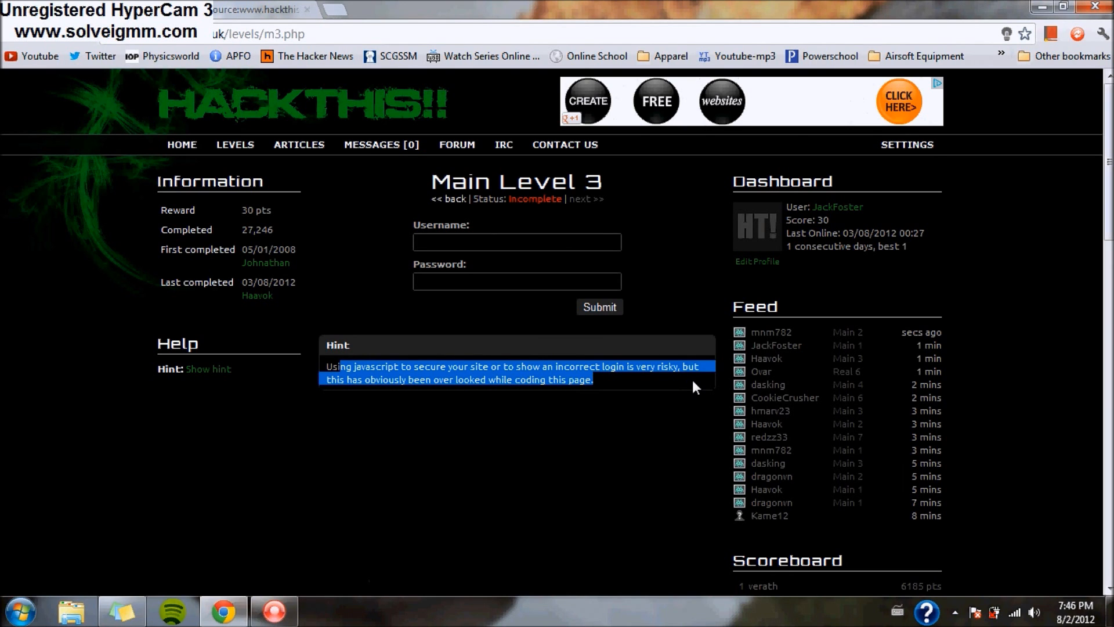
click(437, 451)
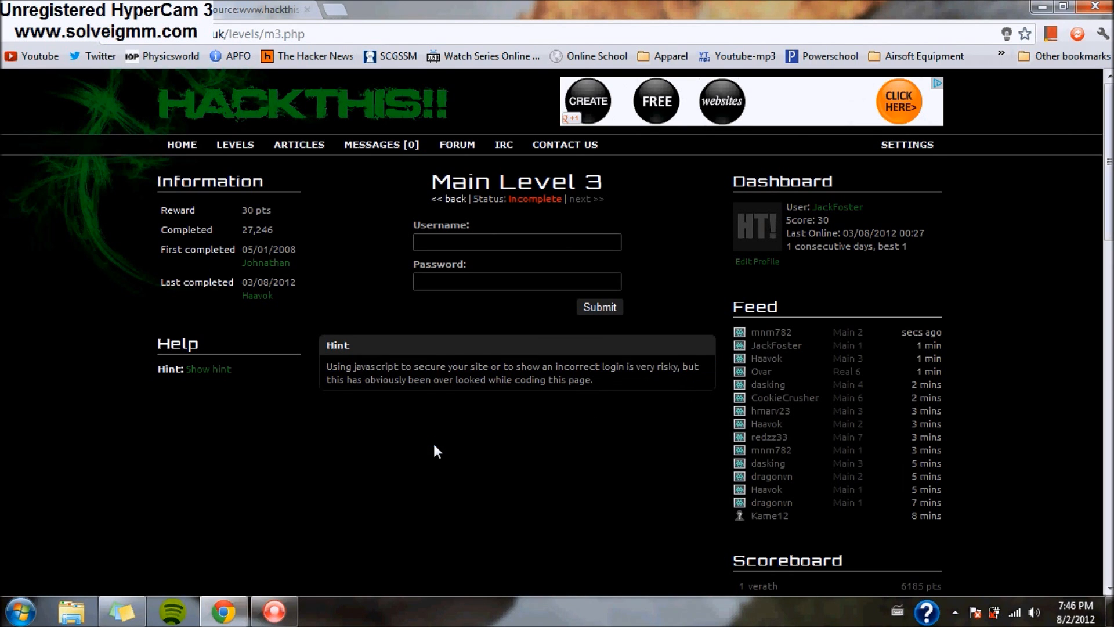
right_click(429, 412)
- Open Main Level 3's source, close the old Level 2 source, and search back through 'javascript' matches
click(493, 329)
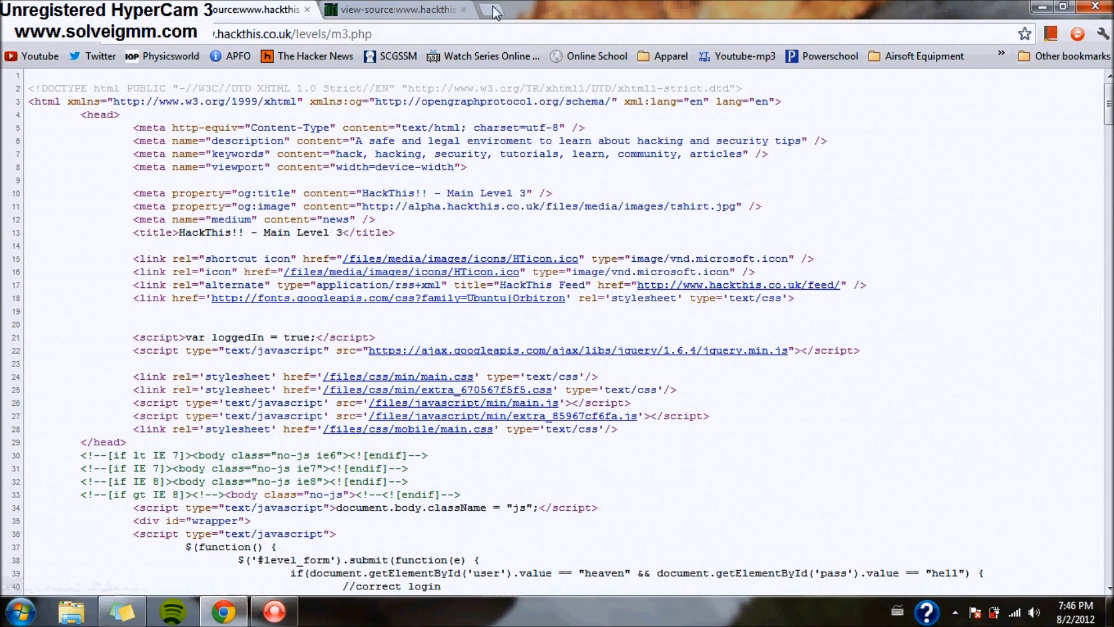
click(464, 13)
click(465, 10)
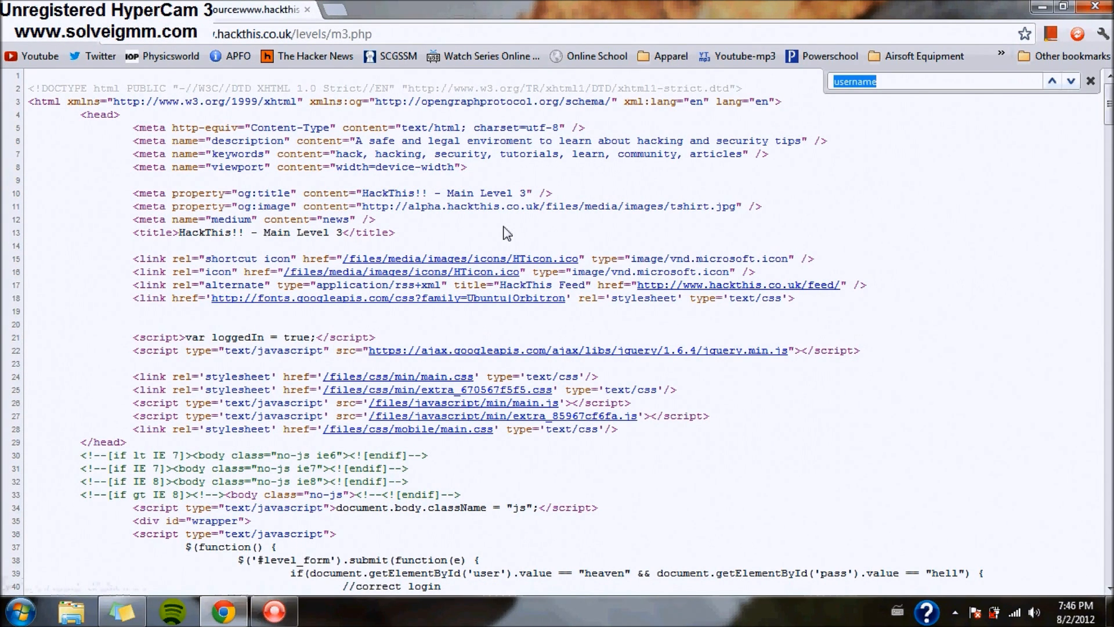
key(Return)
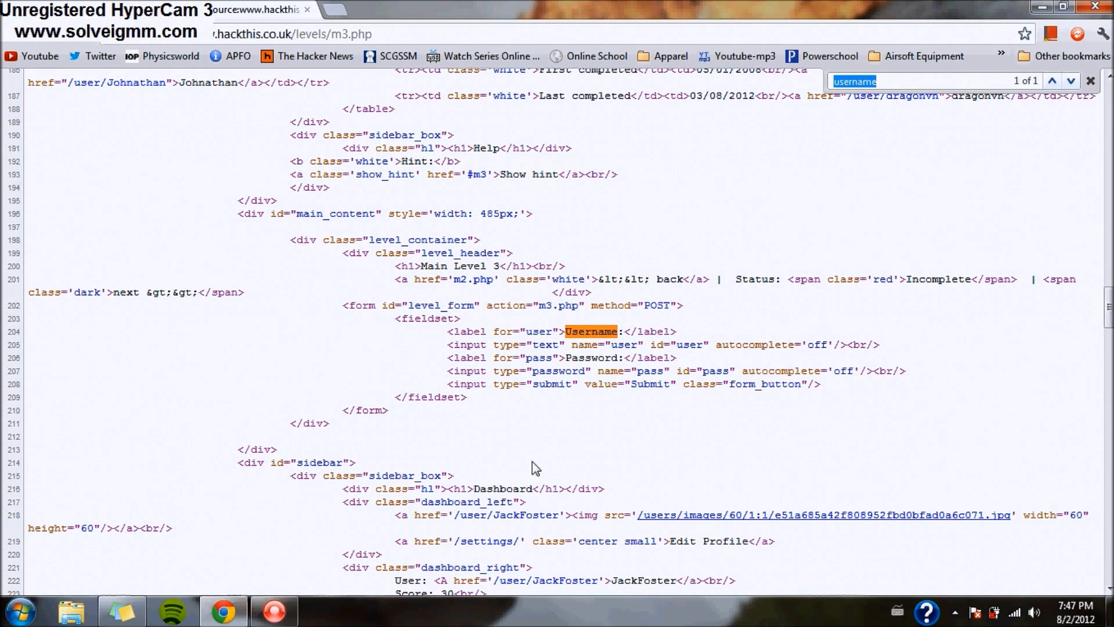
scroll(531, 461, down, 1)
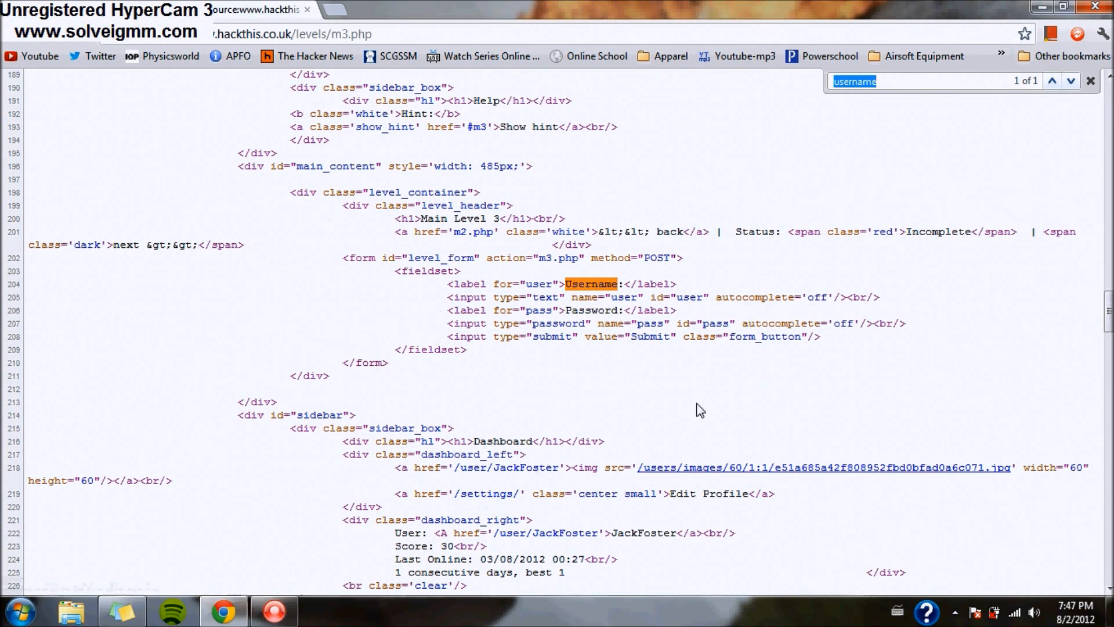
text(java)
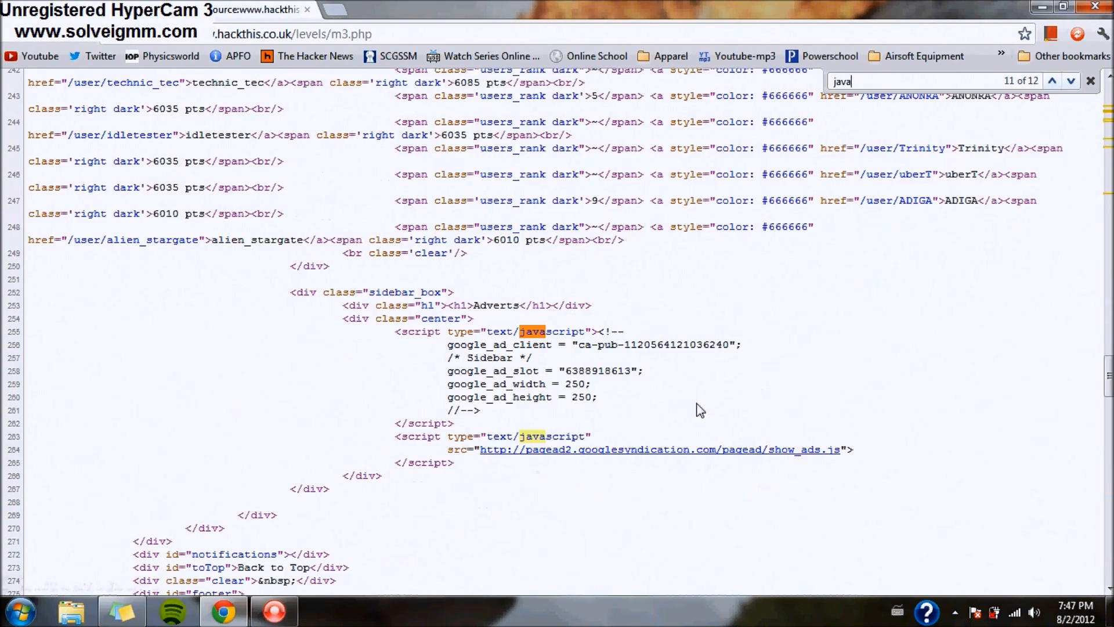
text(script)
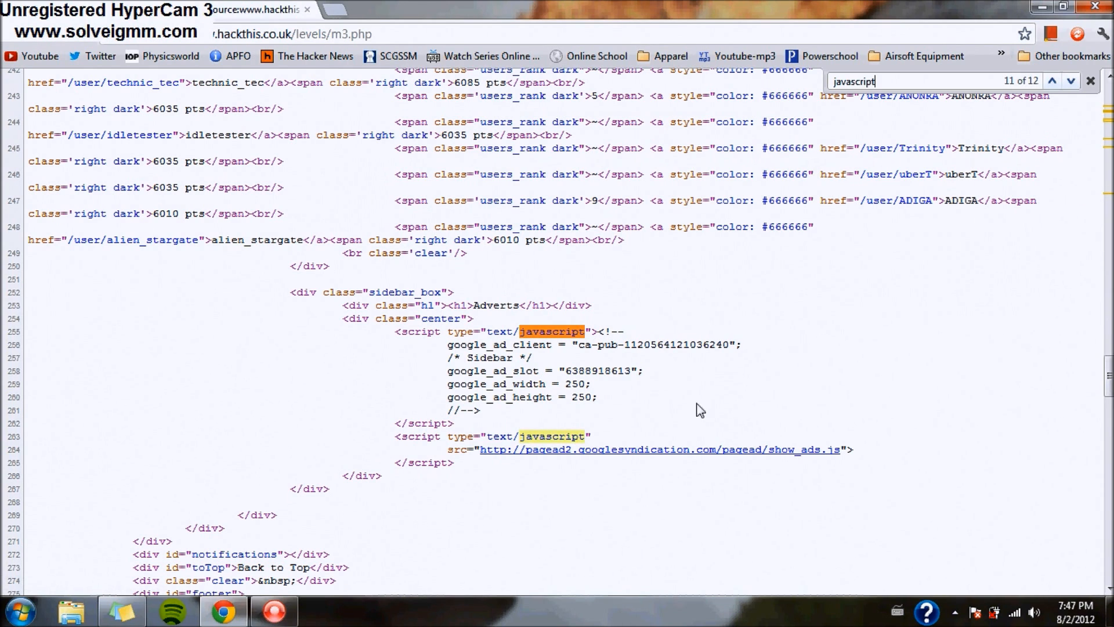
click(1053, 82)
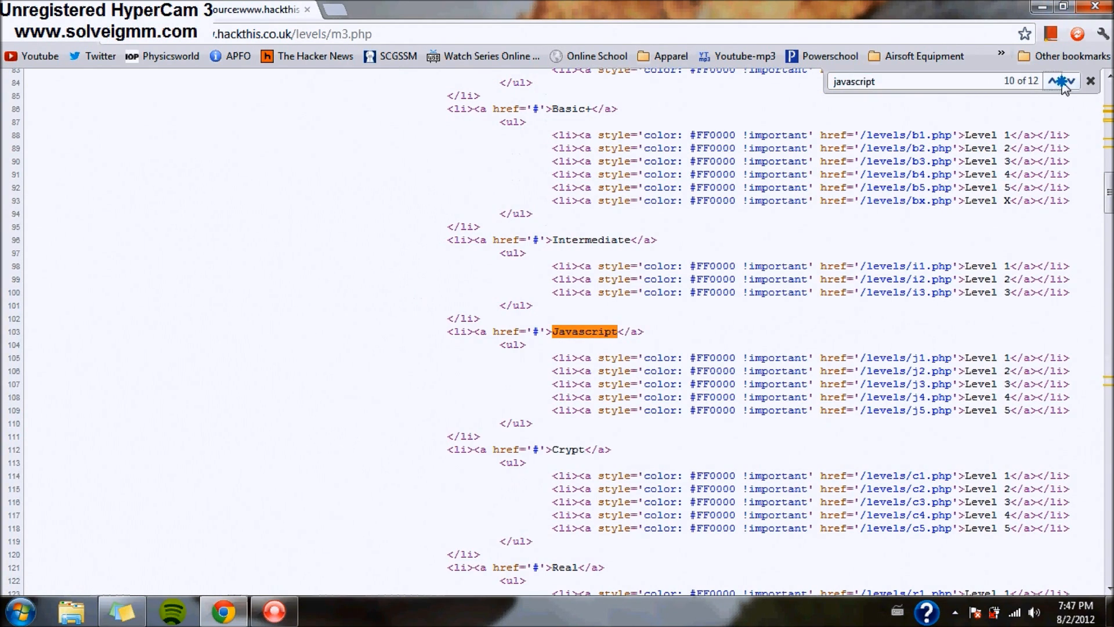
click(1053, 82)
click(1060, 82)
click(1059, 82)
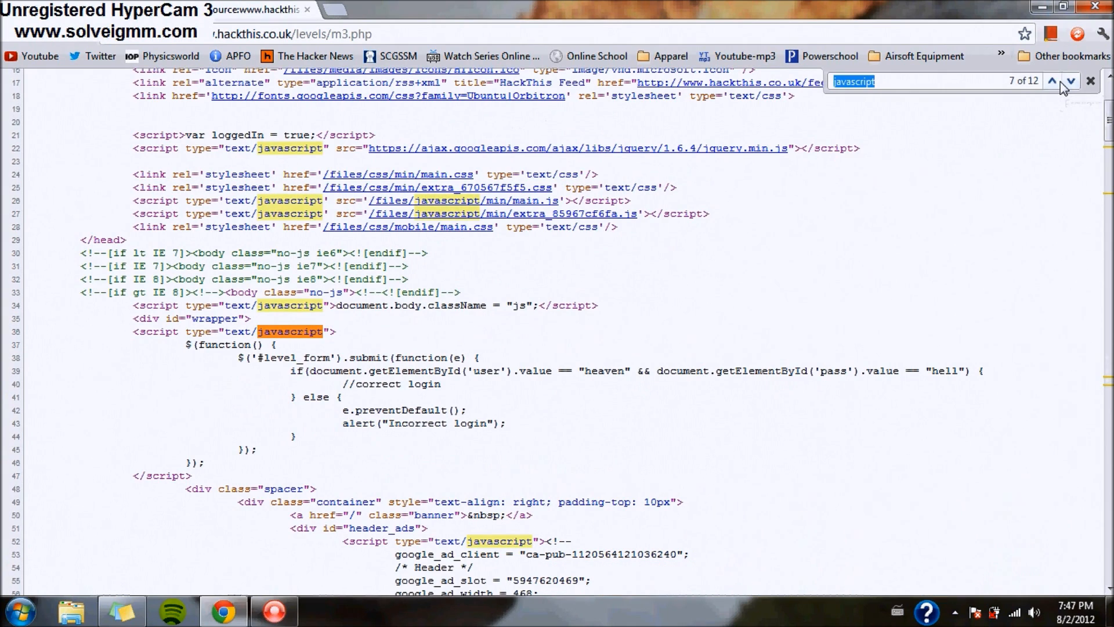
click(1059, 82)
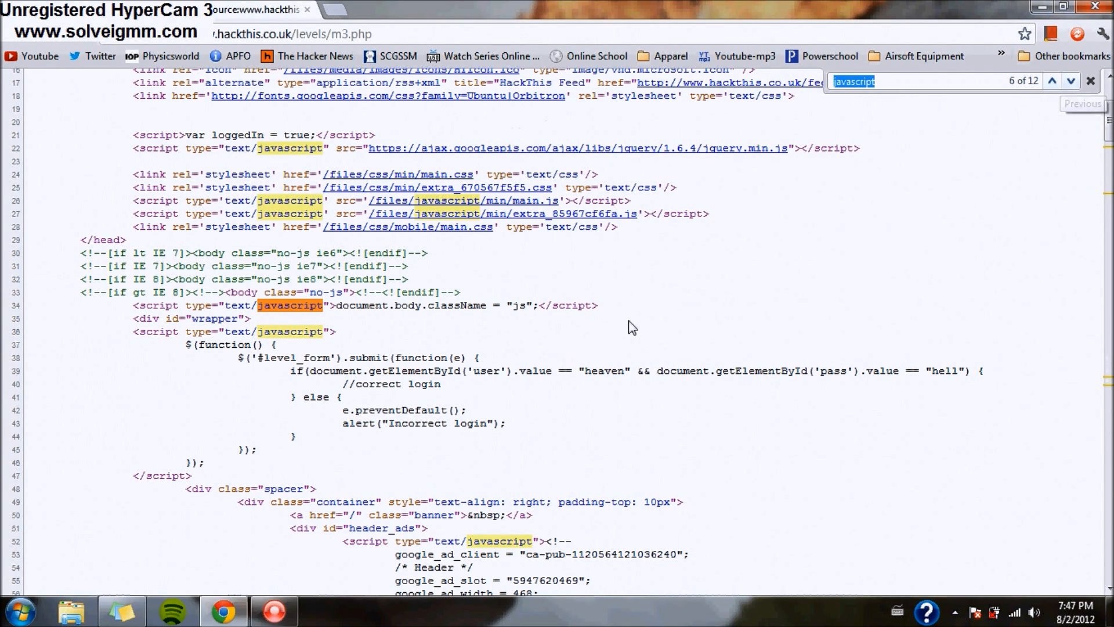
- Read the login script's check line to find the expected username and password
drag(152, 332, 351, 357)
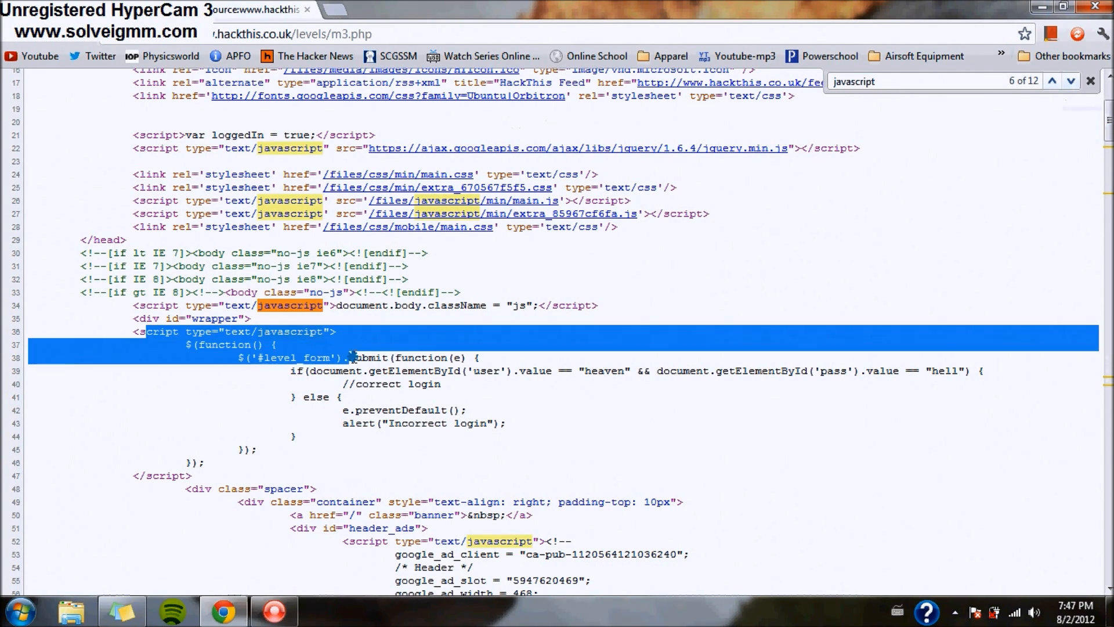
click(214, 350)
drag(214, 350, 305, 336)
click(398, 348)
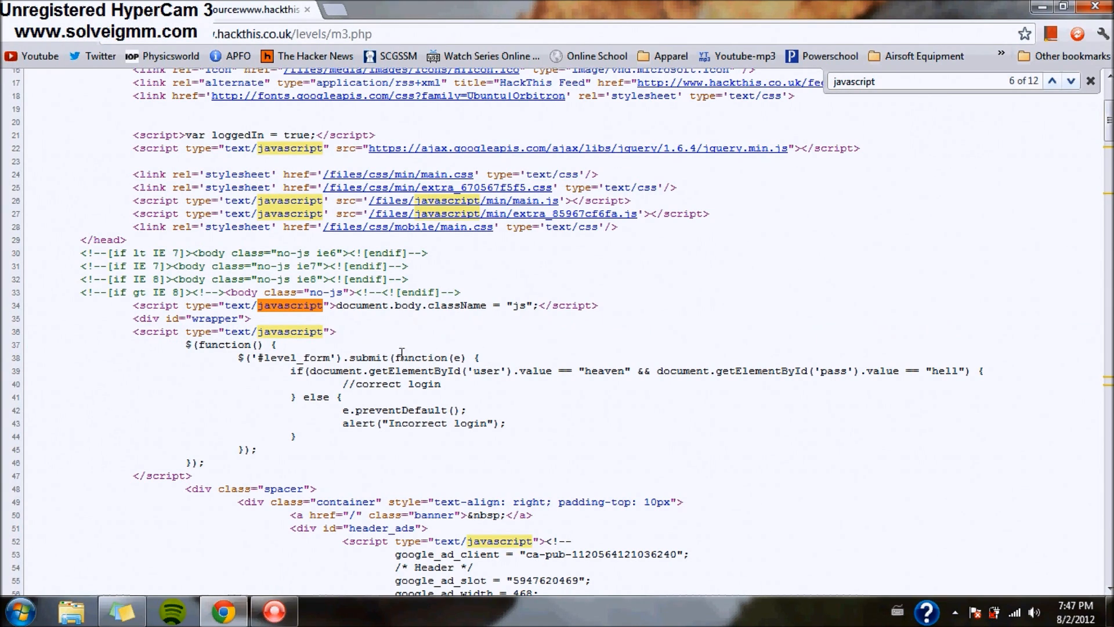
drag(290, 379, 323, 372)
click(537, 385)
drag(559, 372, 644, 374)
click(574, 372)
click(654, 370)
drag(826, 371, 864, 373)
click(900, 374)
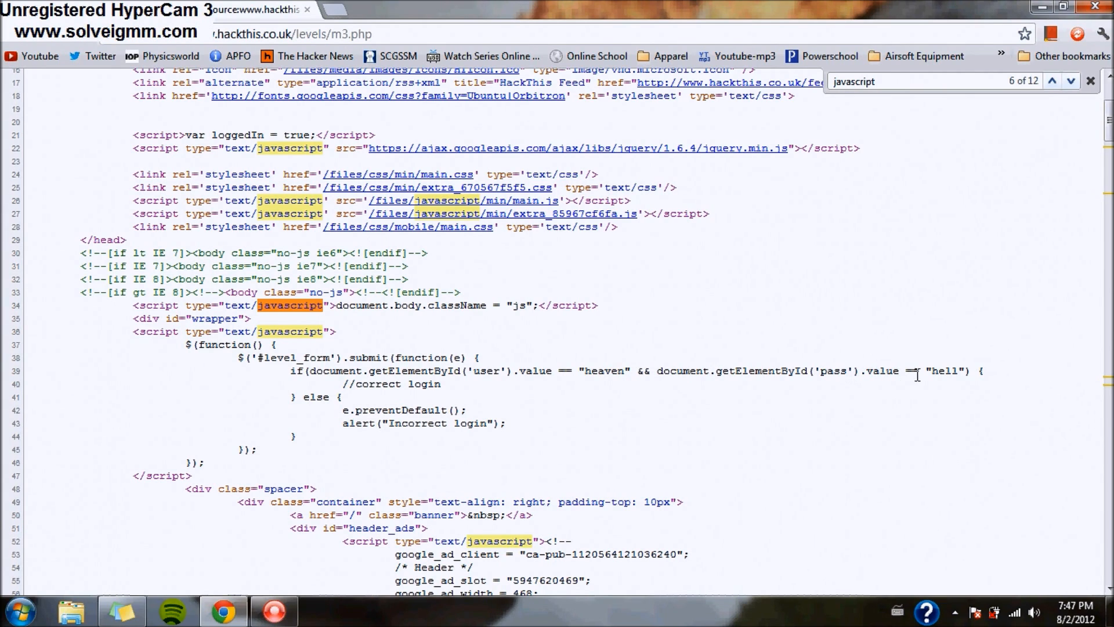
drag(355, 386, 414, 386)
click(406, 423)
key(ctrl+Tab)
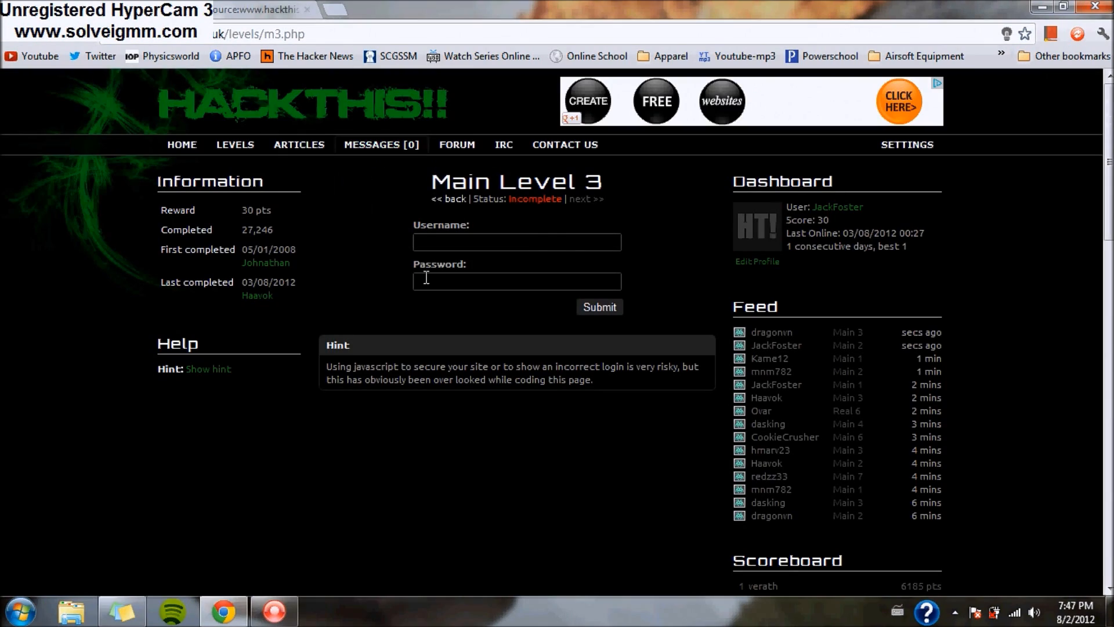
click(448, 238)
text(aasd)
click(441, 283)
text(aasd)
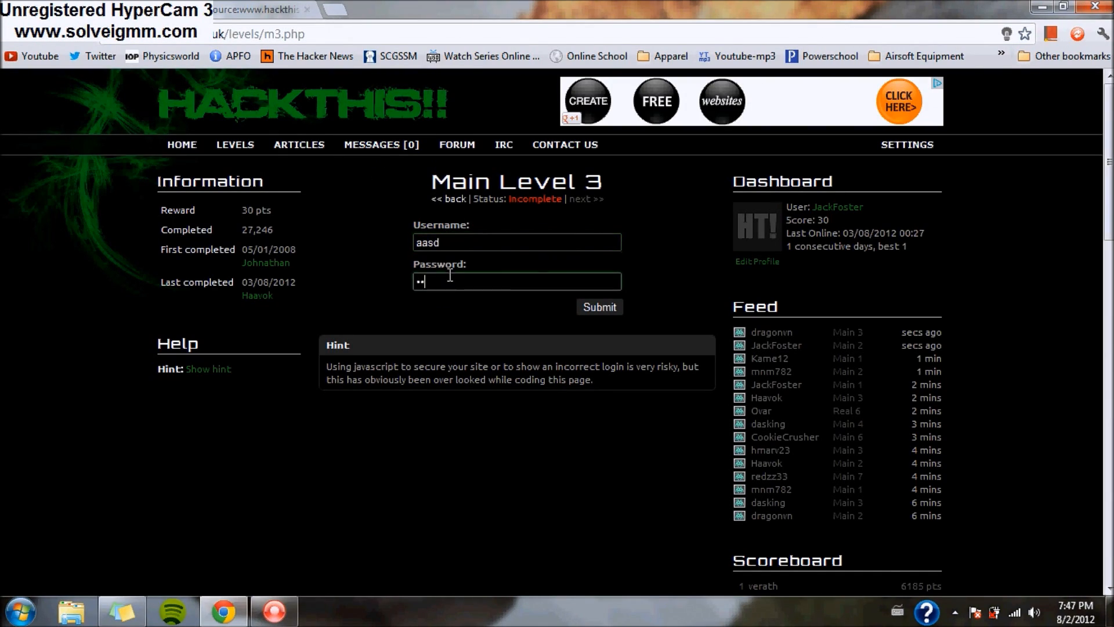
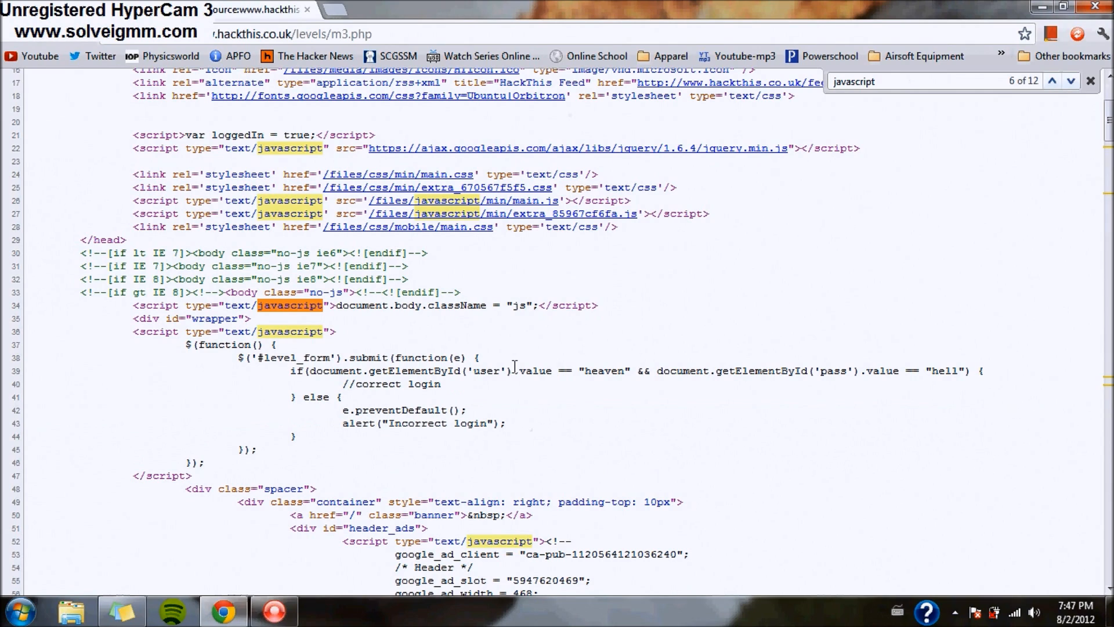
drag(508, 371, 609, 377)
click(609, 377)
click(104, 9)
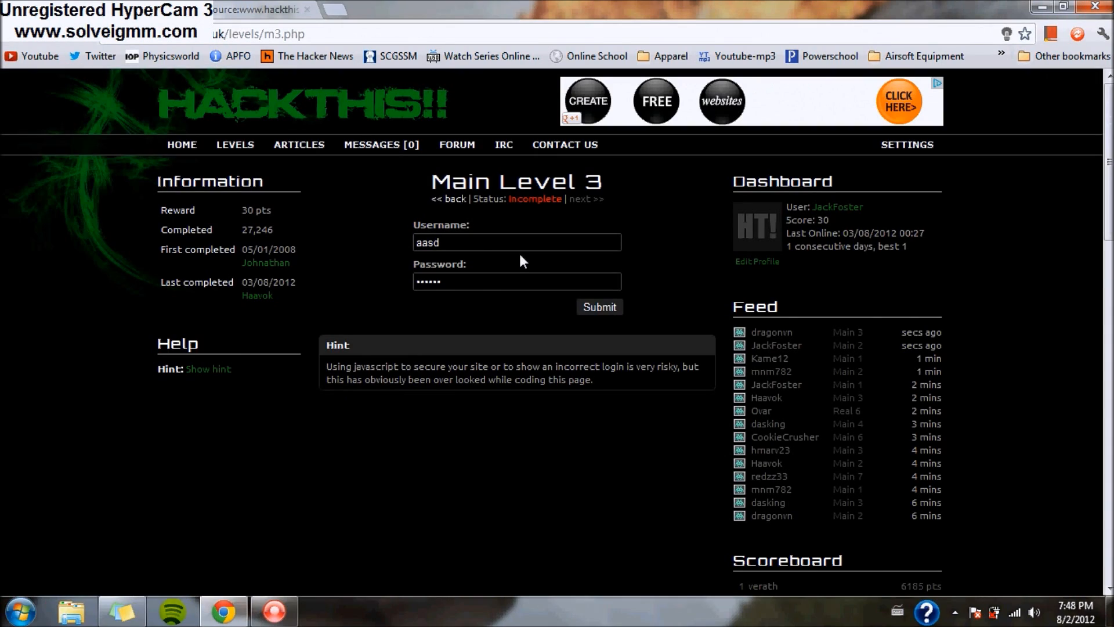
double_click(493, 236)
text(h)
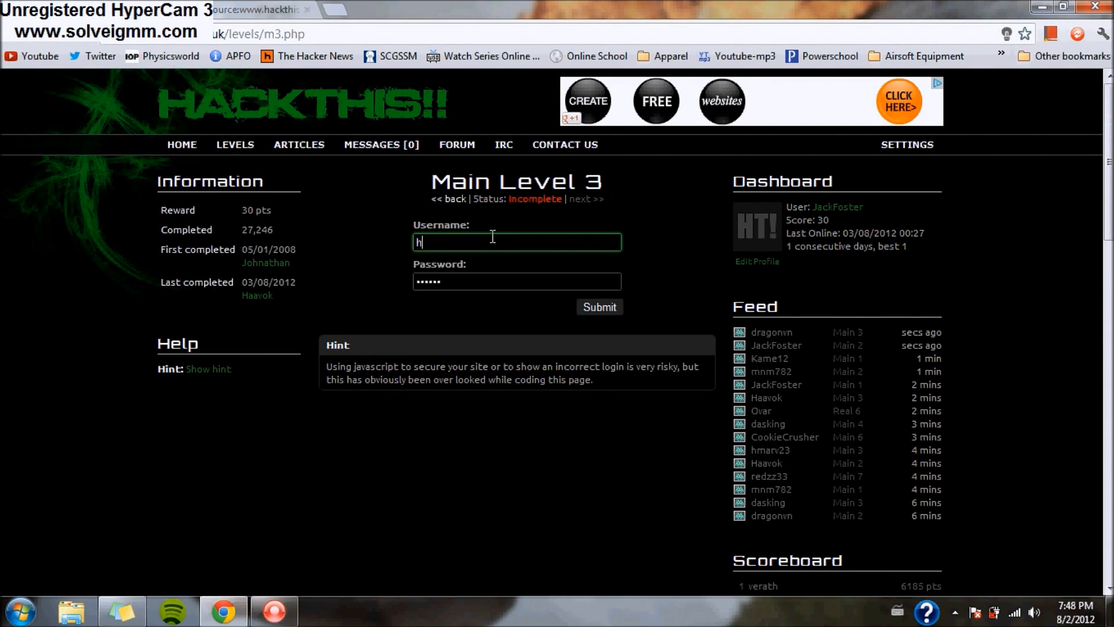
text(eaven)
key(Tab)
text(he)
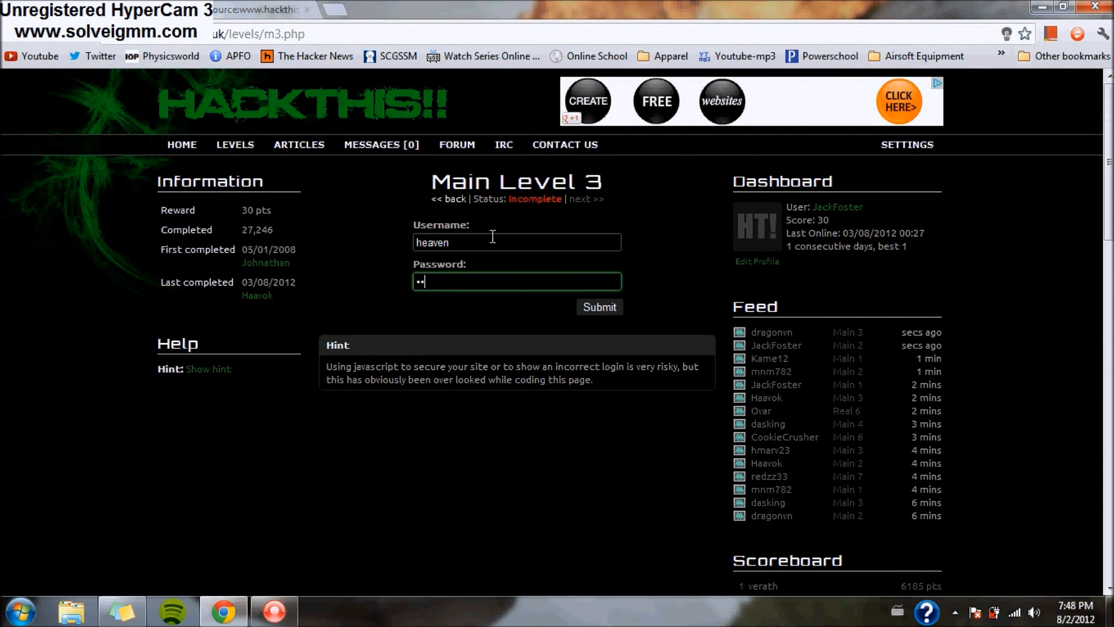
text(ll)
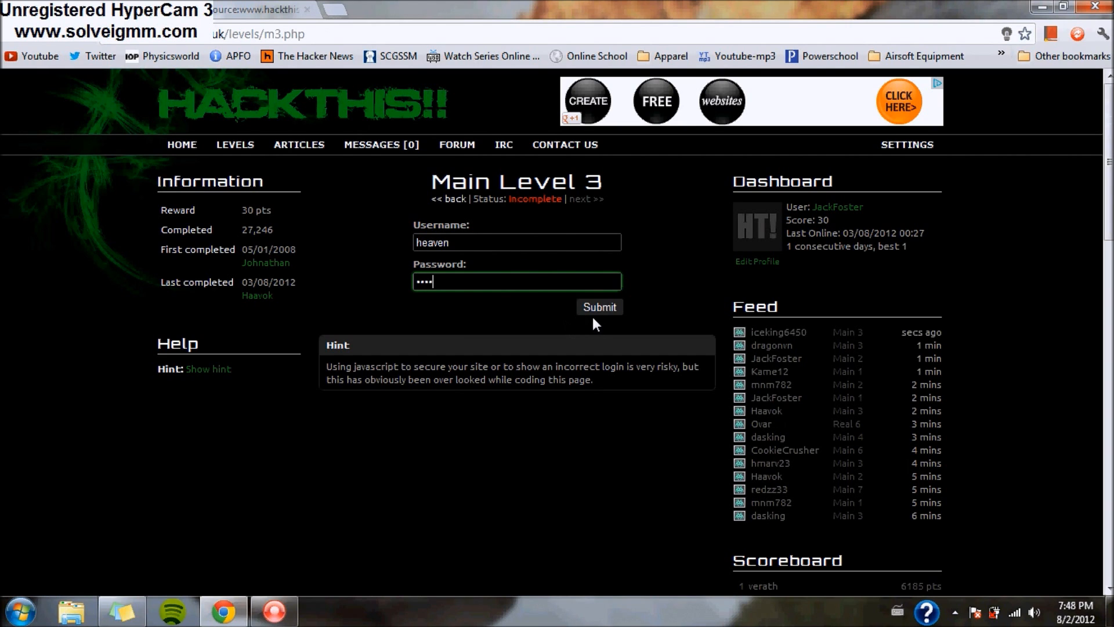
click(593, 307)
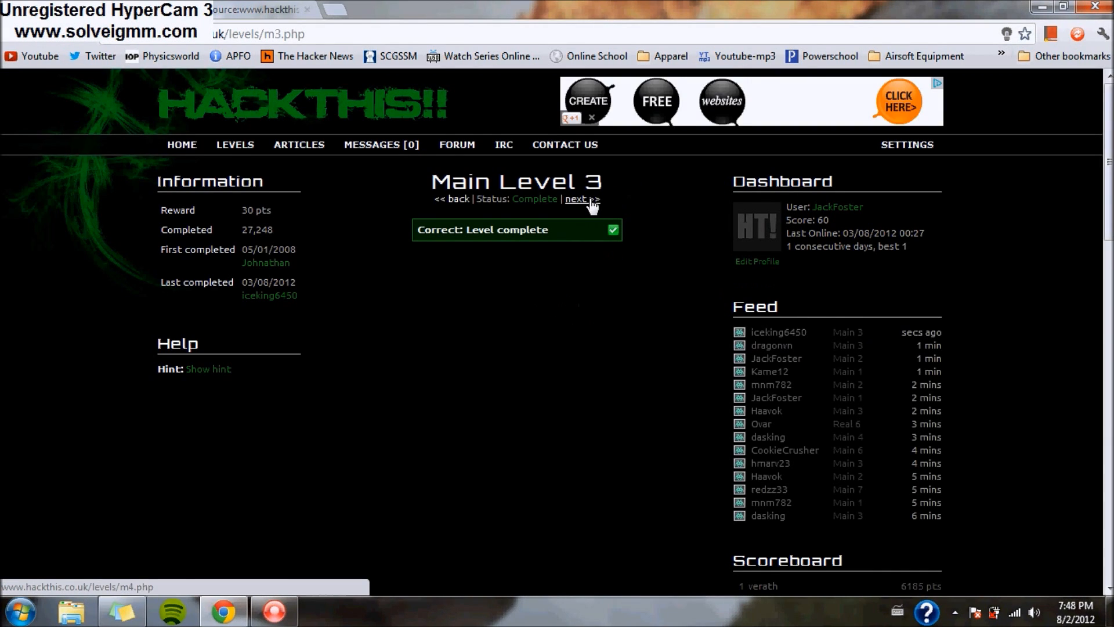
click(585, 201)
- Close the Level 3 source tab and reveal Main Level 4's hint about hidden form fields
click(308, 10)
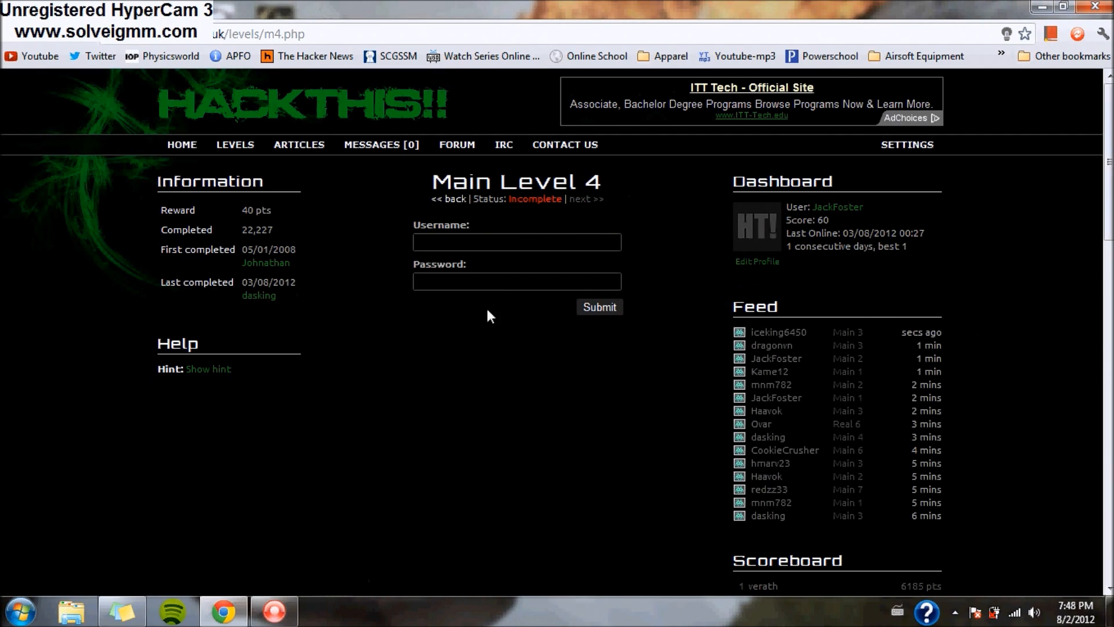
click(208, 369)
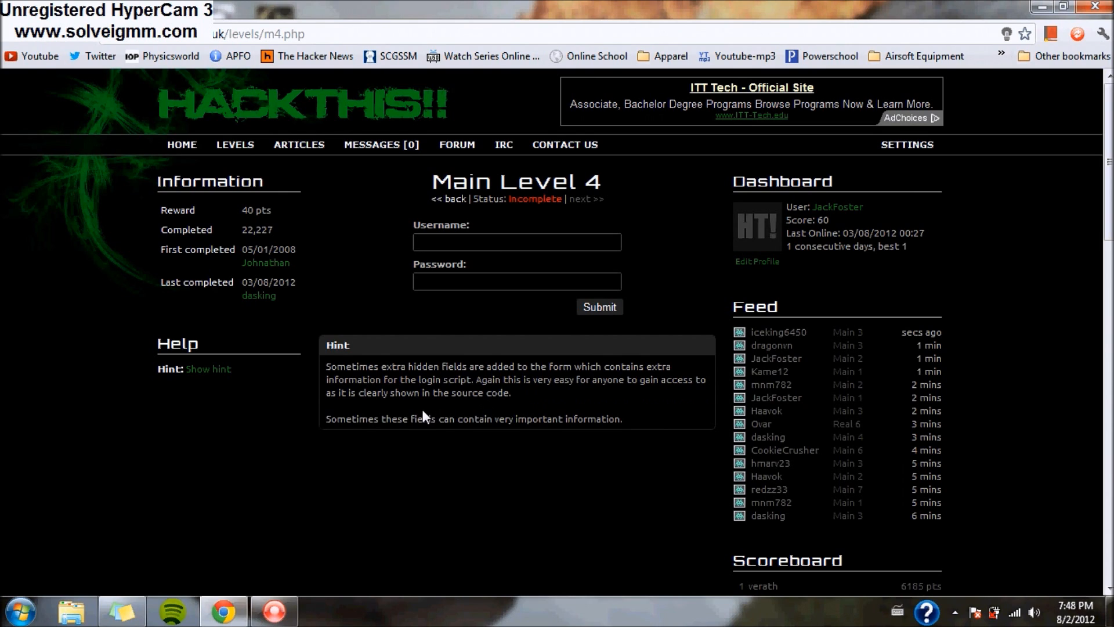
click(382, 449)
right_click(382, 449)
click(301, 438)
drag(431, 418, 687, 418)
right_click(485, 461)
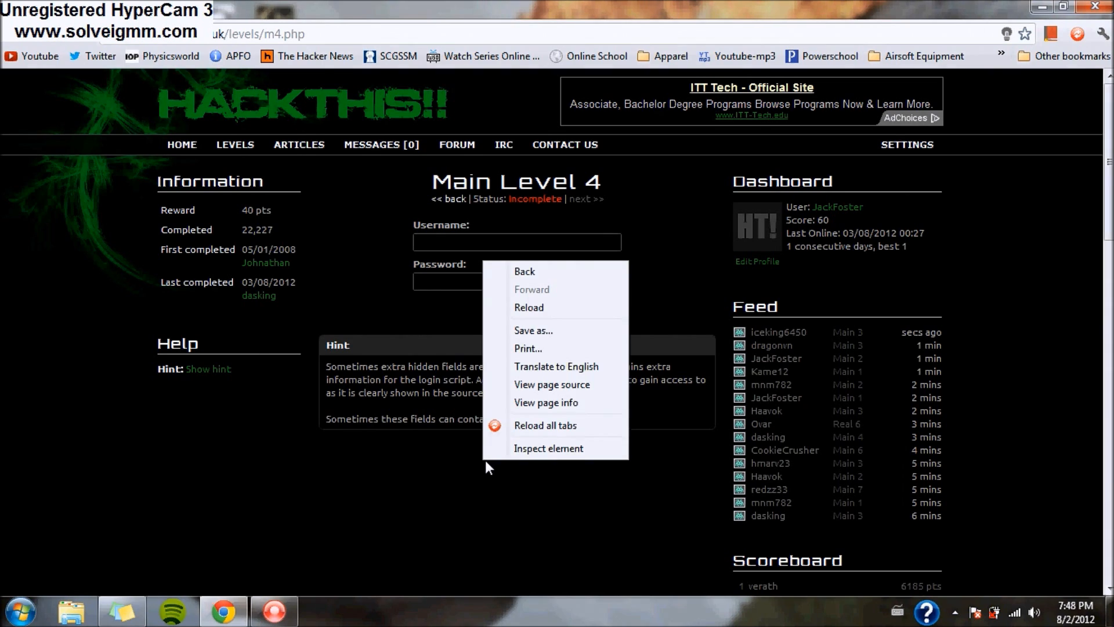
- View Main Level 4's source and search 'username' to find the hidden passwordfile field, extras/ssap.xml
click(533, 385)
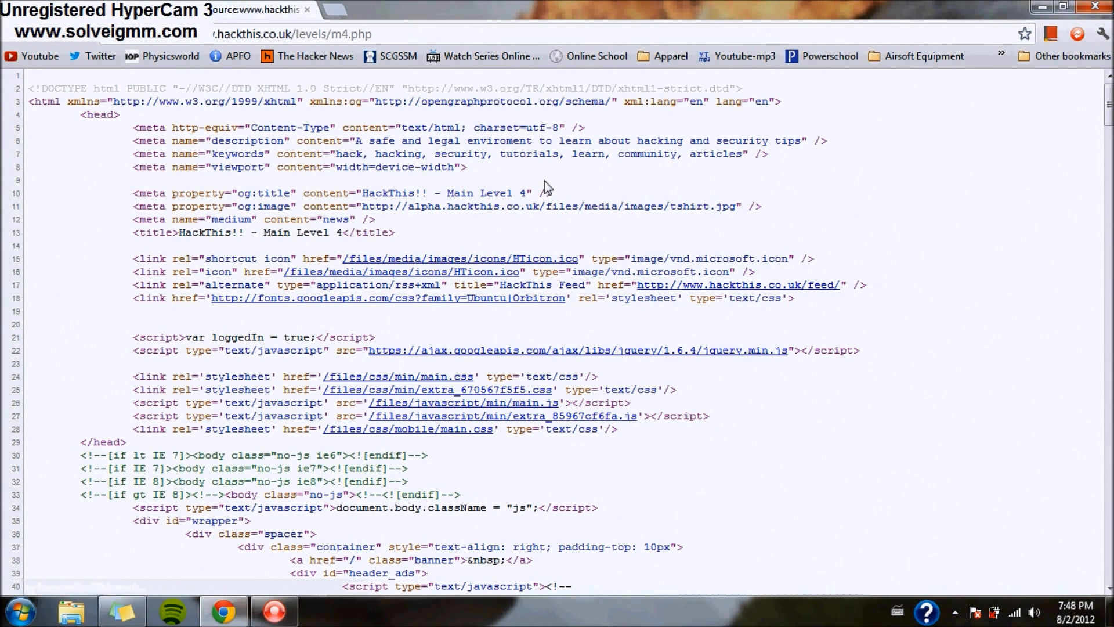
key(ctrl+f)
text(username)
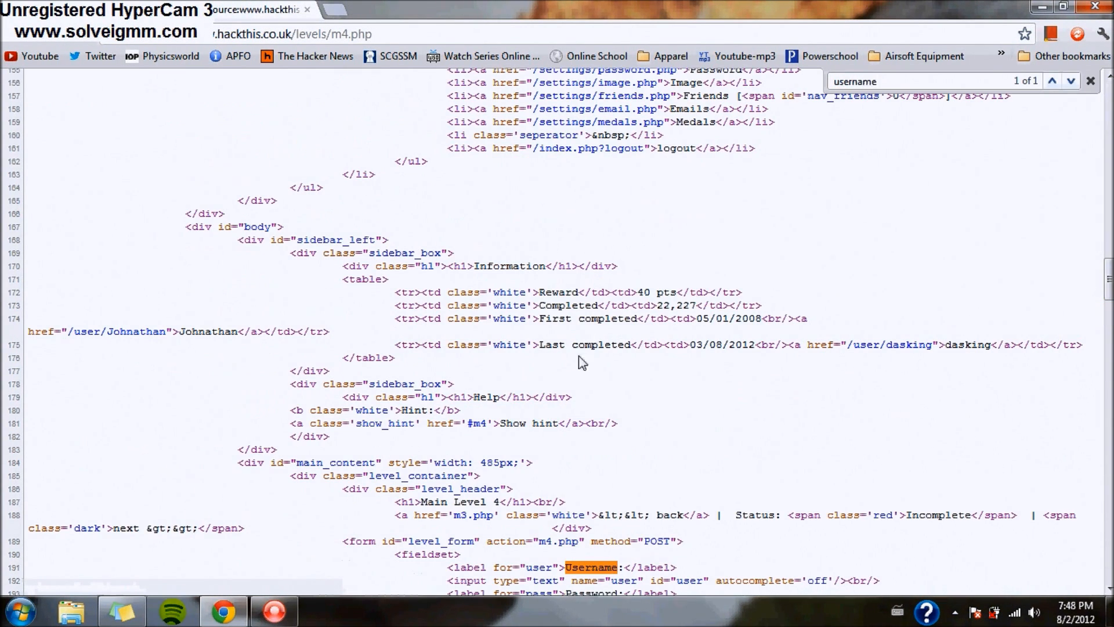
scroll(557, 290, down, 5)
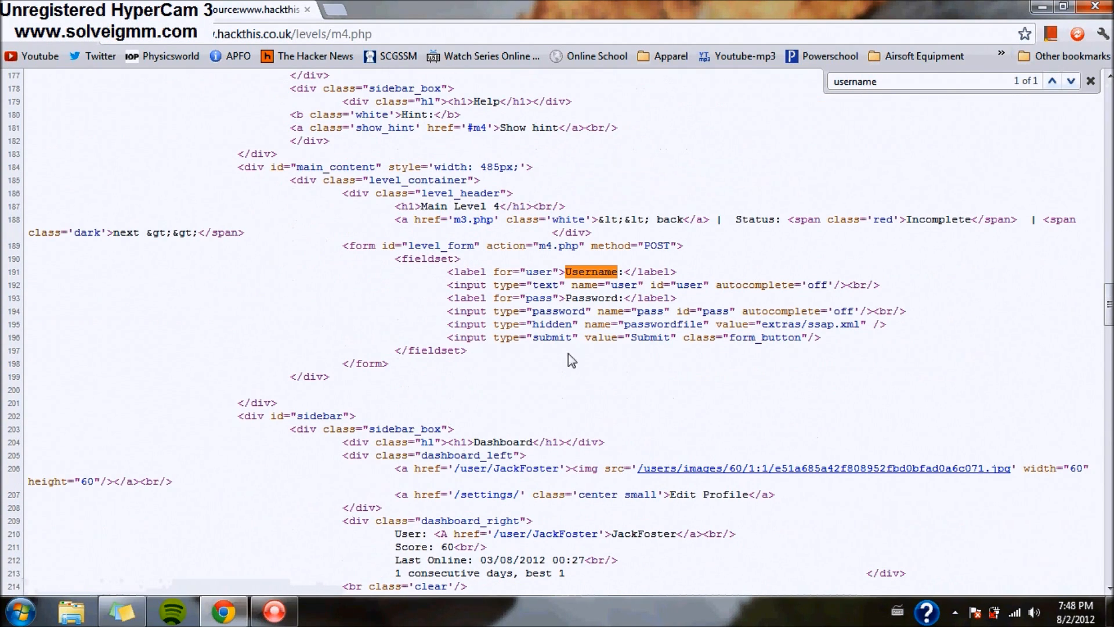
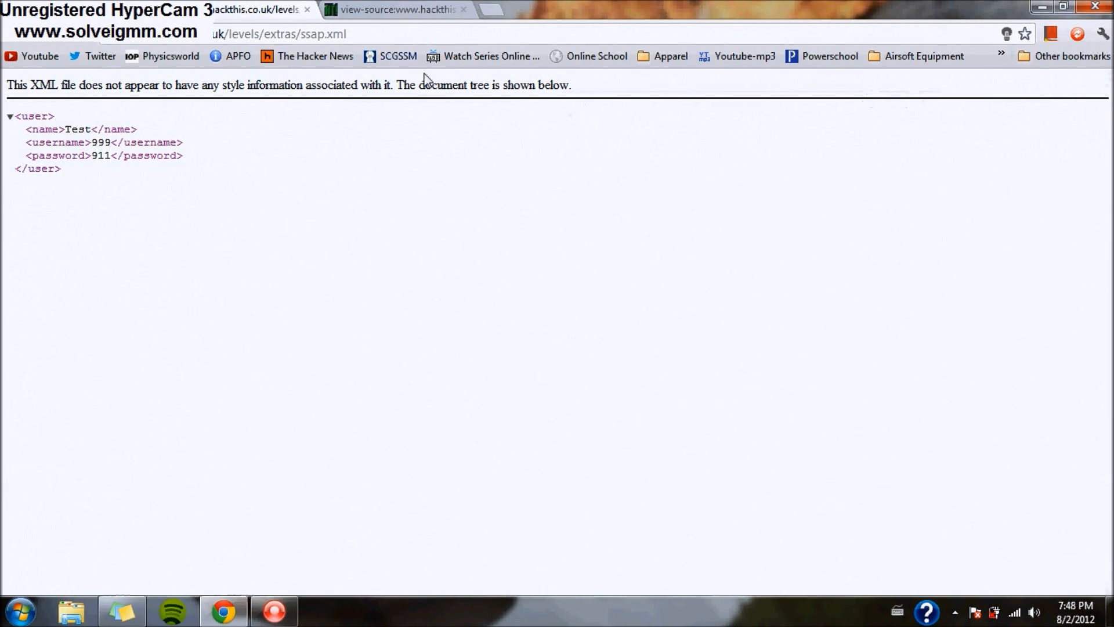
- Select the username value in the ssap.xml user record so it can be copied
drag(60, 125, 114, 155)
click(98, 136)
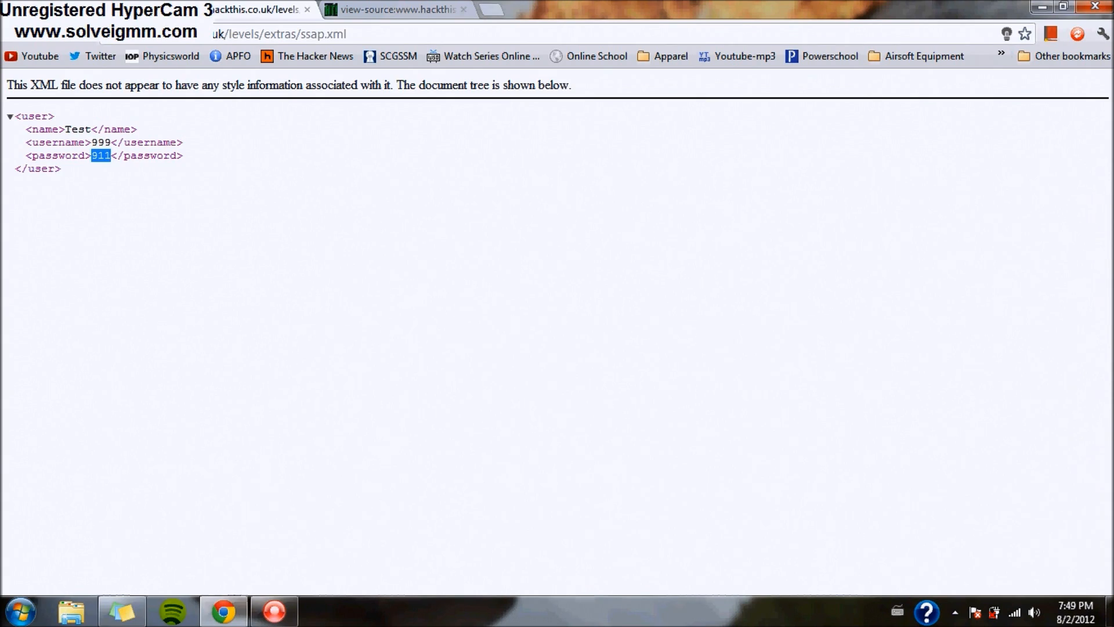
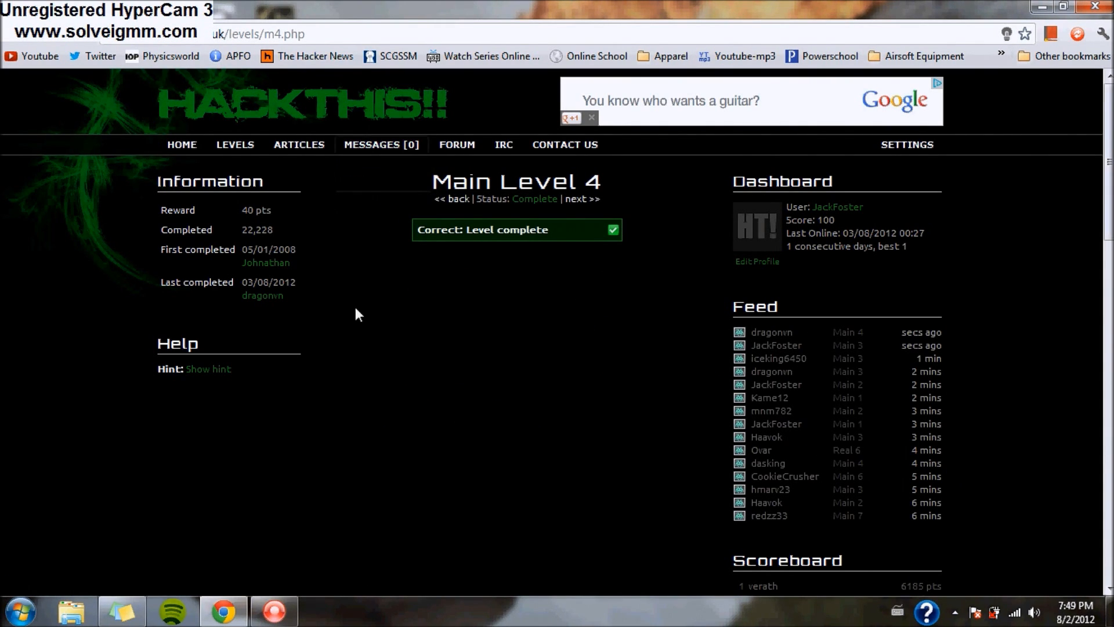
- Advance to Main Level 5, submit its Password prompt empty, and reveal the JavaScript hint
click(569, 199)
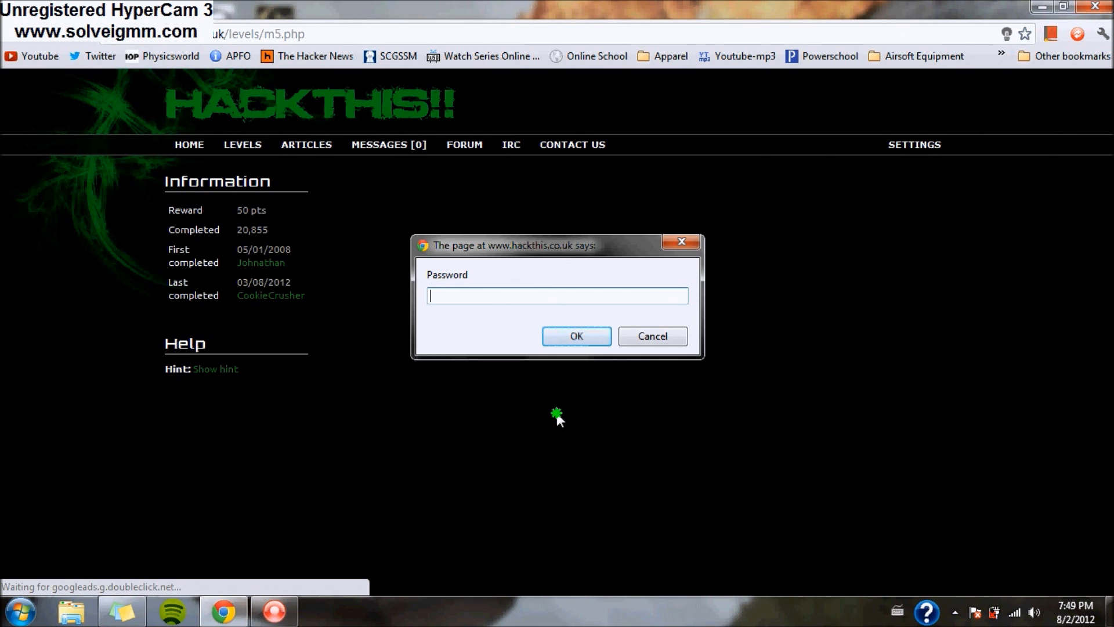
click(422, 424)
click(622, 474)
click(433, 398)
click(564, 331)
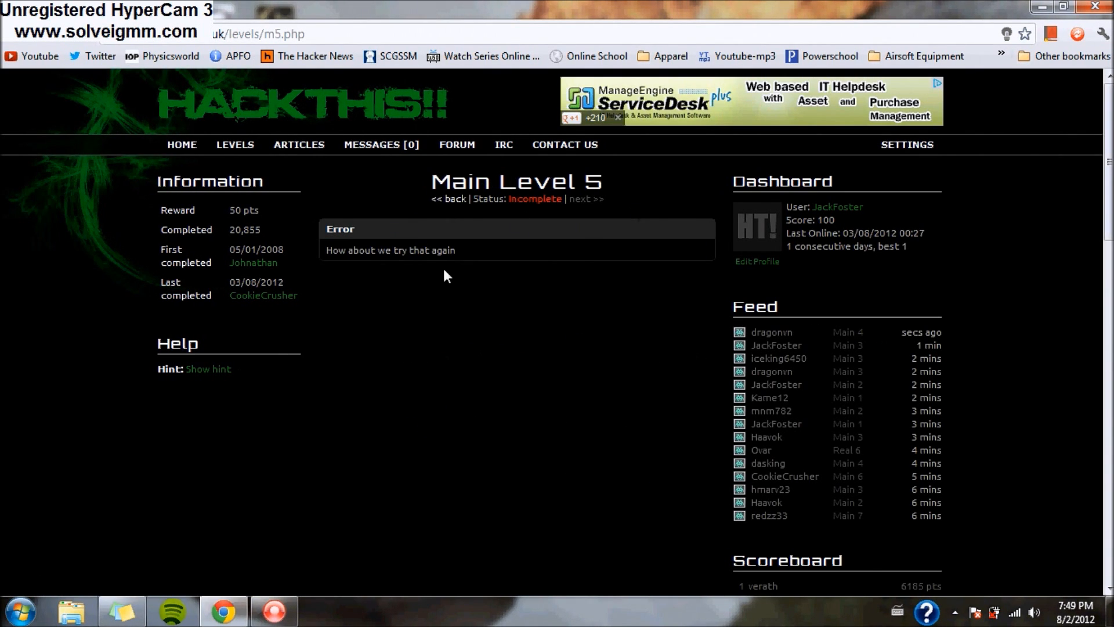
click(208, 369)
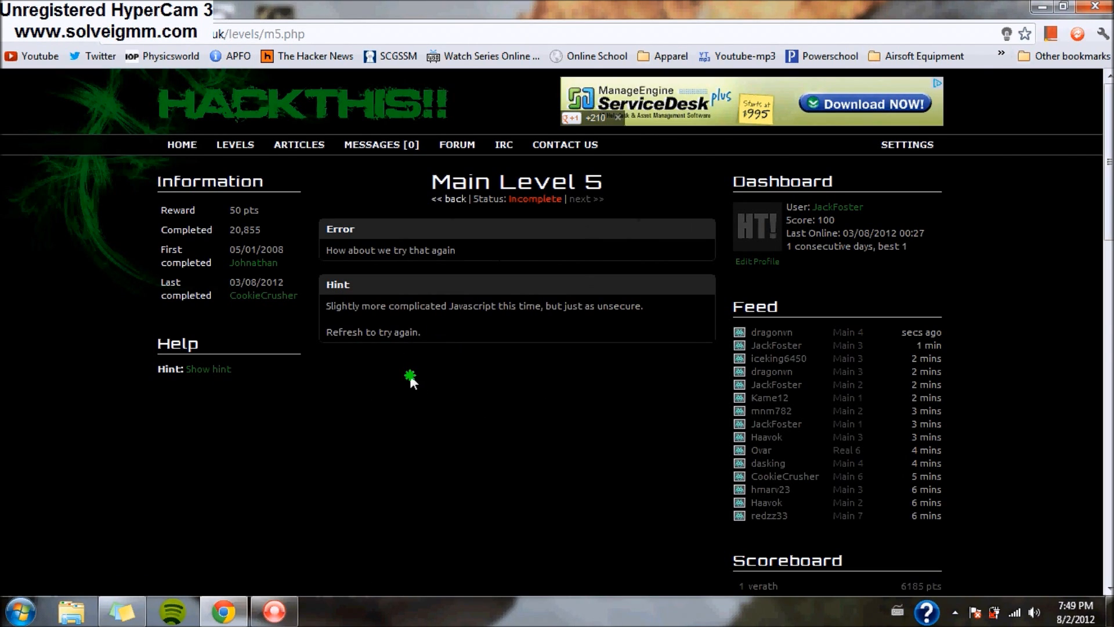
- View Main Level 5's page source and search 'javascript' until reaching the password-checking script
right_click(409, 374)
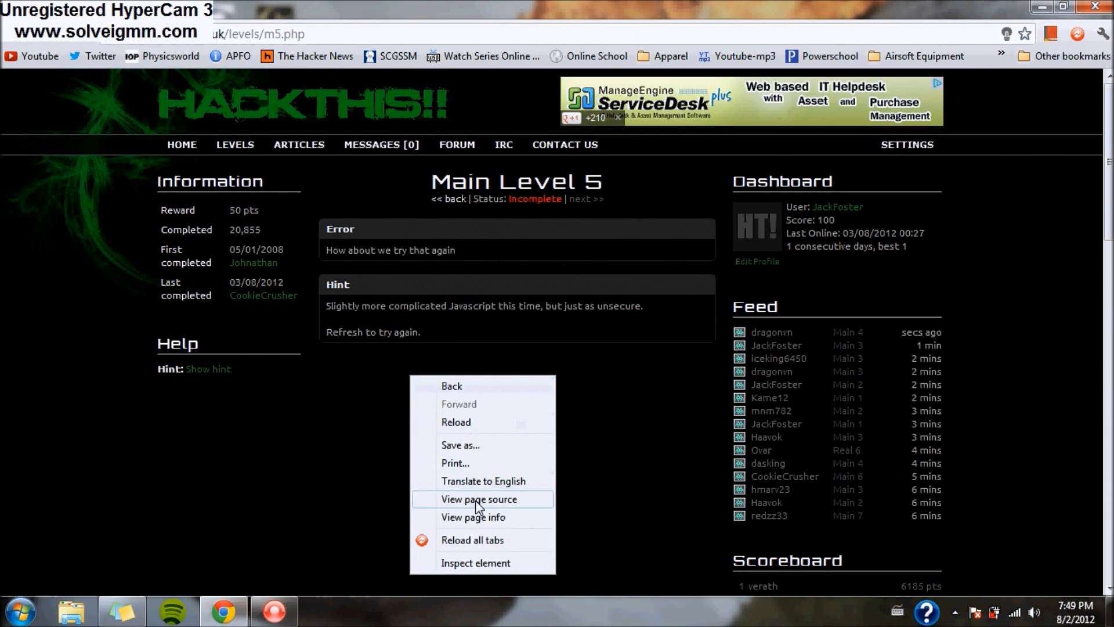
click(476, 500)
key(ctrl+f)
text(javascript)
click(1071, 81)
click(1071, 82)
click(1071, 82)
click(1071, 82)
click(1071, 82)
click(1071, 82)
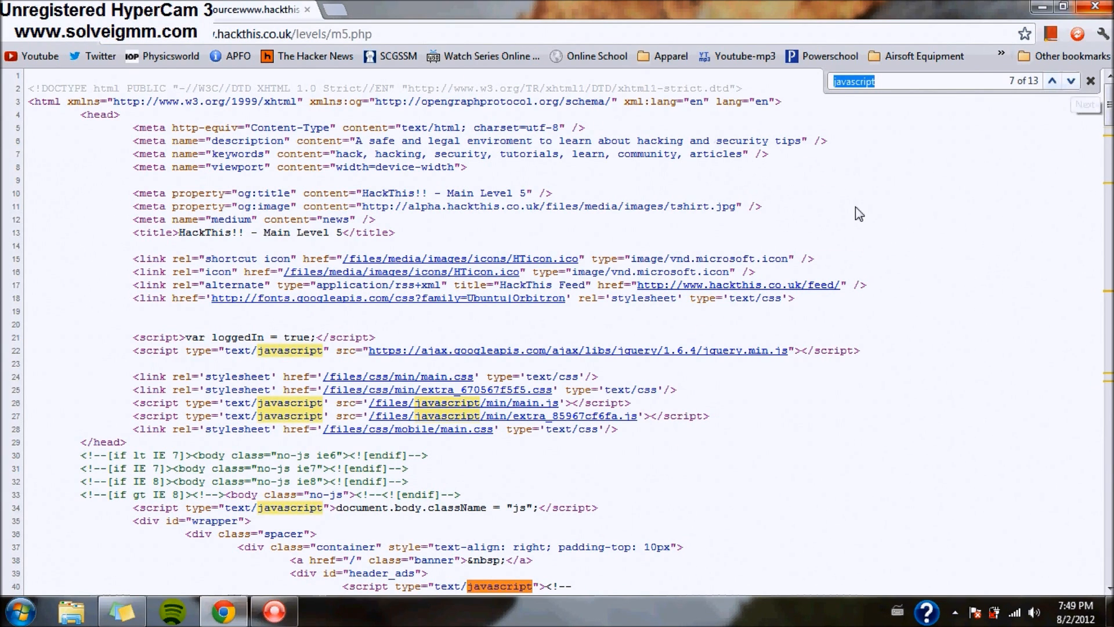
scroll(859, 214, down, 4)
click(1075, 85)
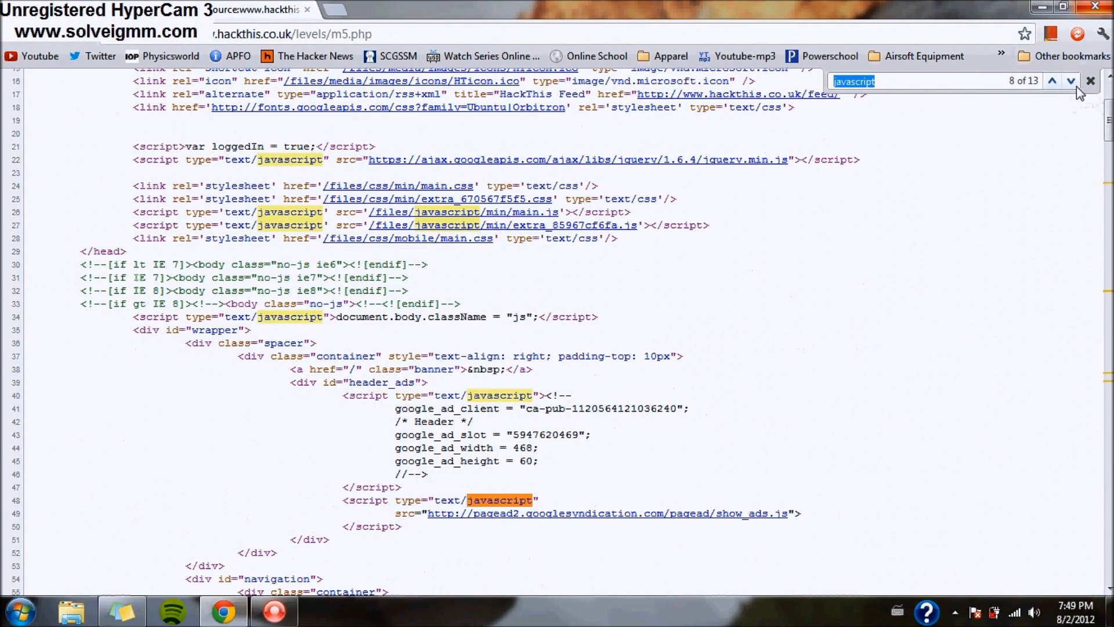
click(1071, 82)
click(1071, 83)
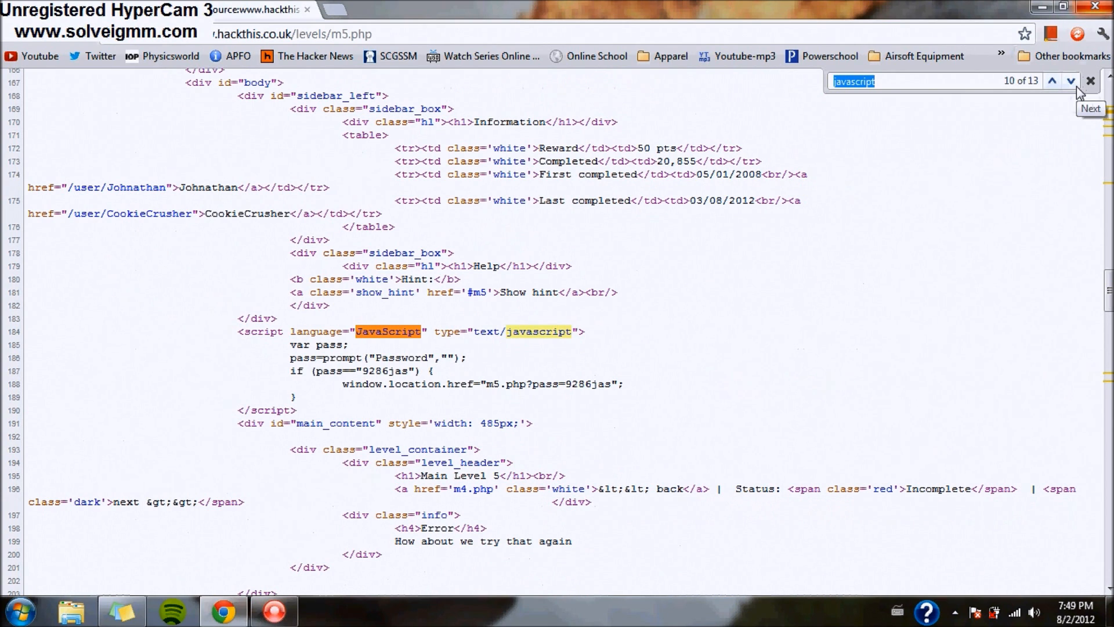
- Copy the hard-coded password from line 187 of the script and return to the level page
drag(352, 332, 403, 332)
click(486, 316)
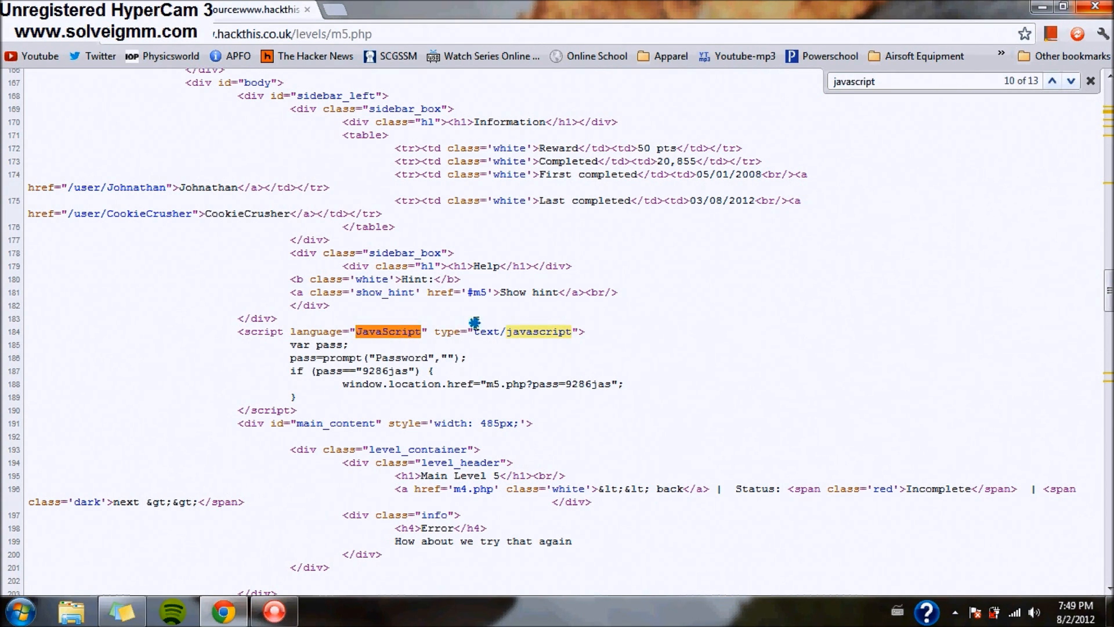
drag(289, 345, 382, 358)
click(324, 357)
click(428, 356)
drag(362, 372, 409, 372)
right_click(385, 369)
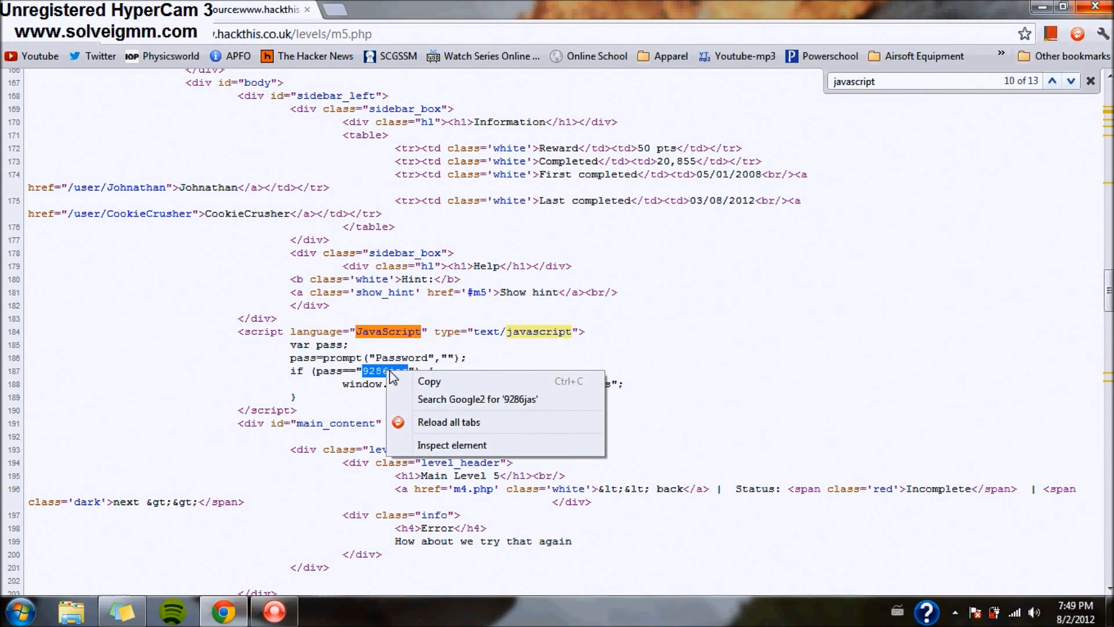
click(410, 379)
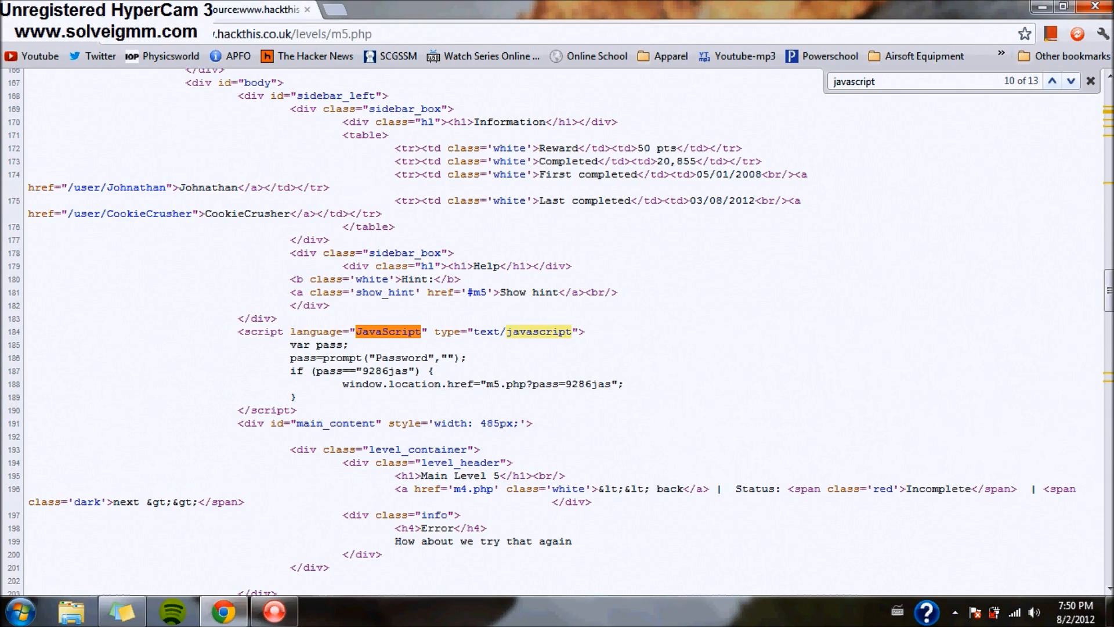
click(93, 10)
- Paste the copied password into Level 5's reloaded prompt, close the source tab, and continue to Level 6
click(50, 41)
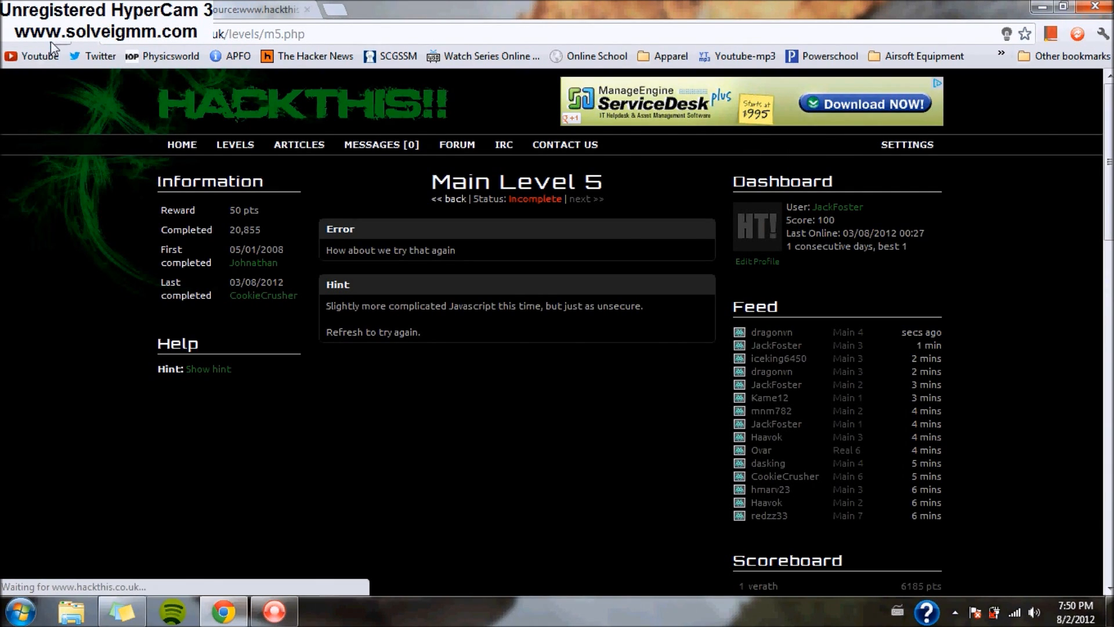
right_click(514, 298)
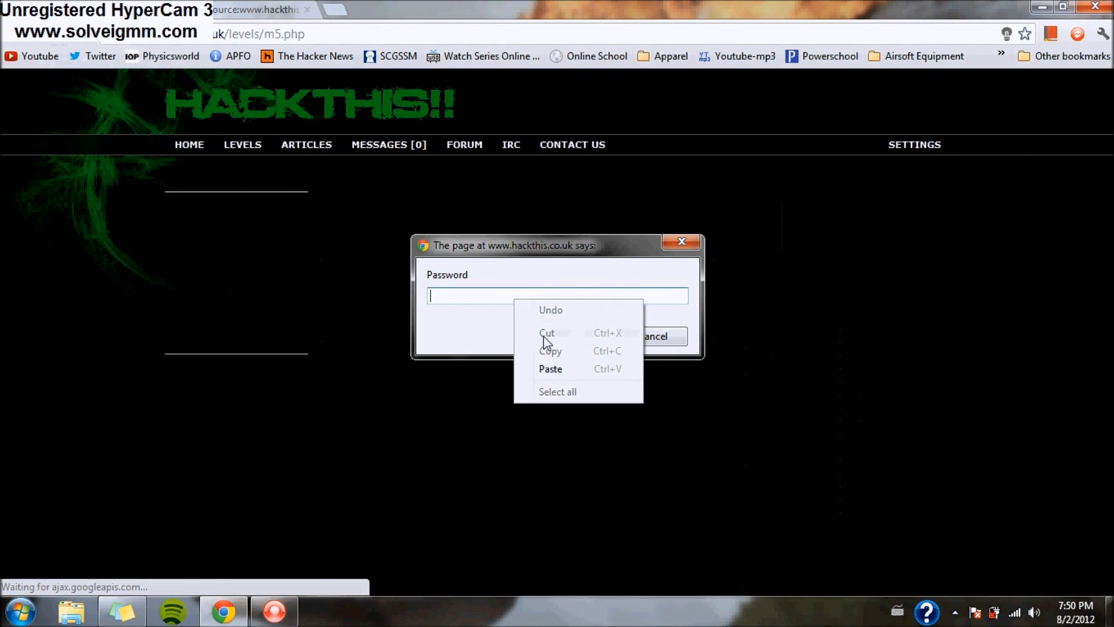
click(518, 369)
click(576, 336)
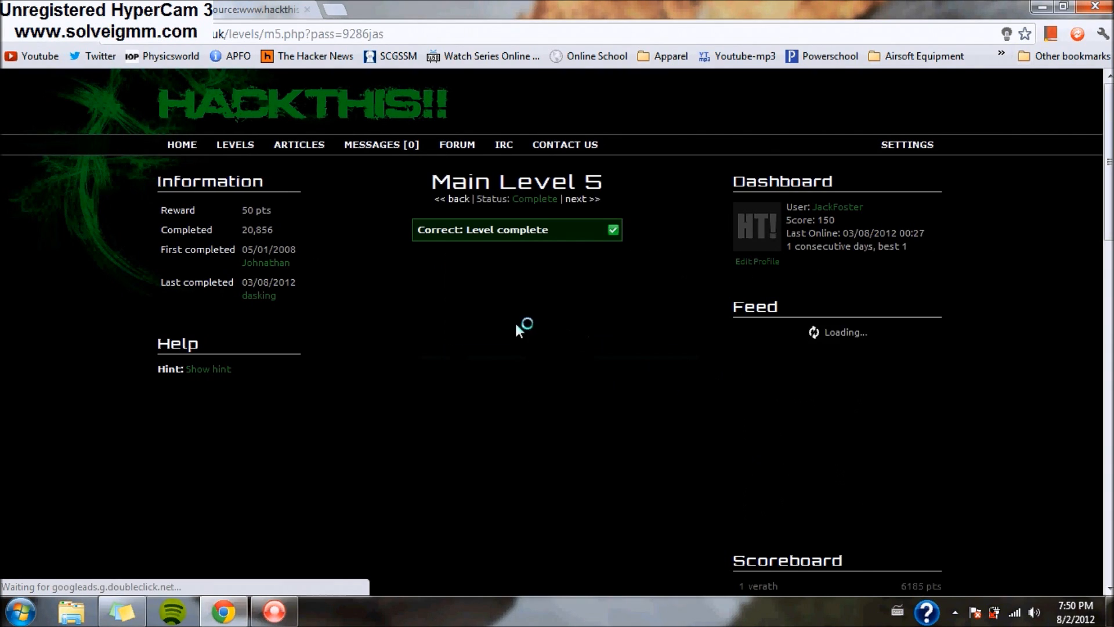
click(307, 10)
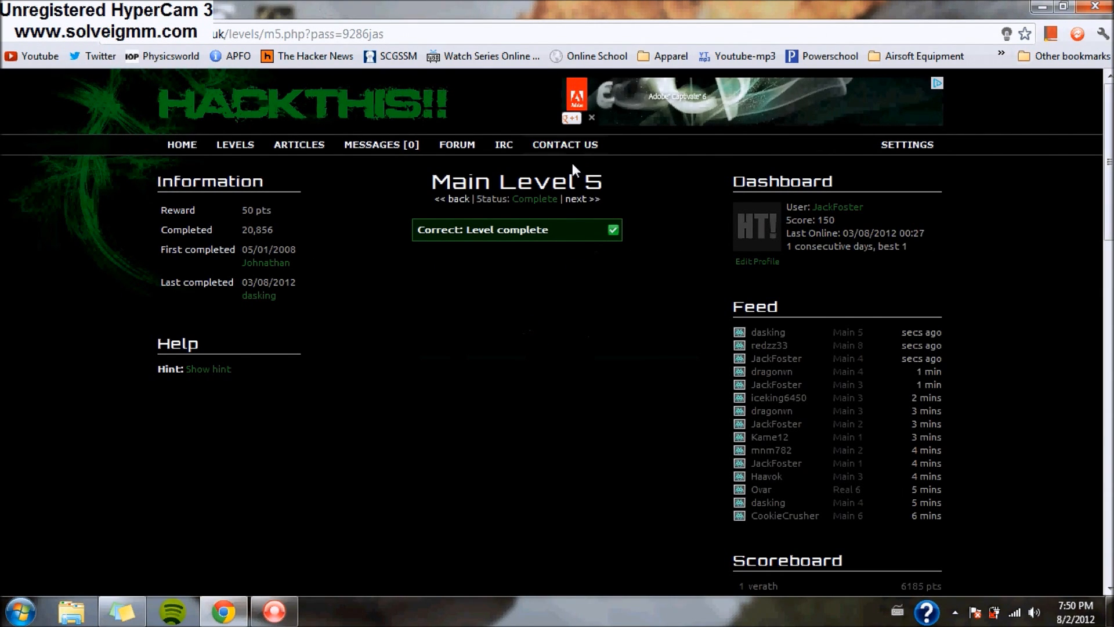
click(578, 198)
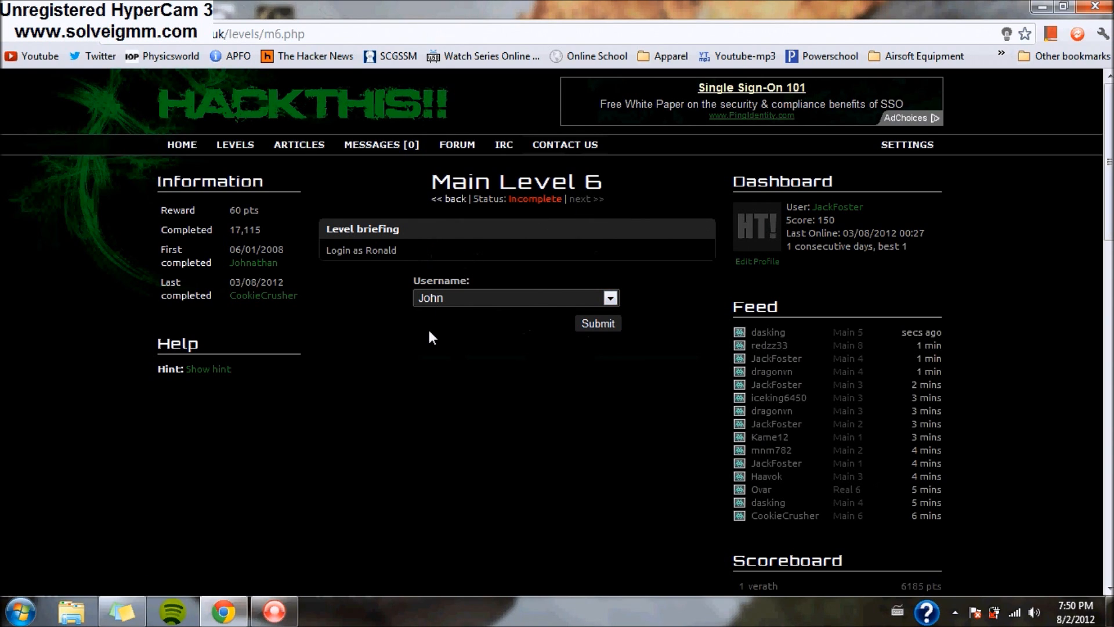
- Review the Username options John, Petter, David and Sam, then show Level 6's hint about adding Ronald
right_click(409, 327)
click(493, 300)
click(543, 298)
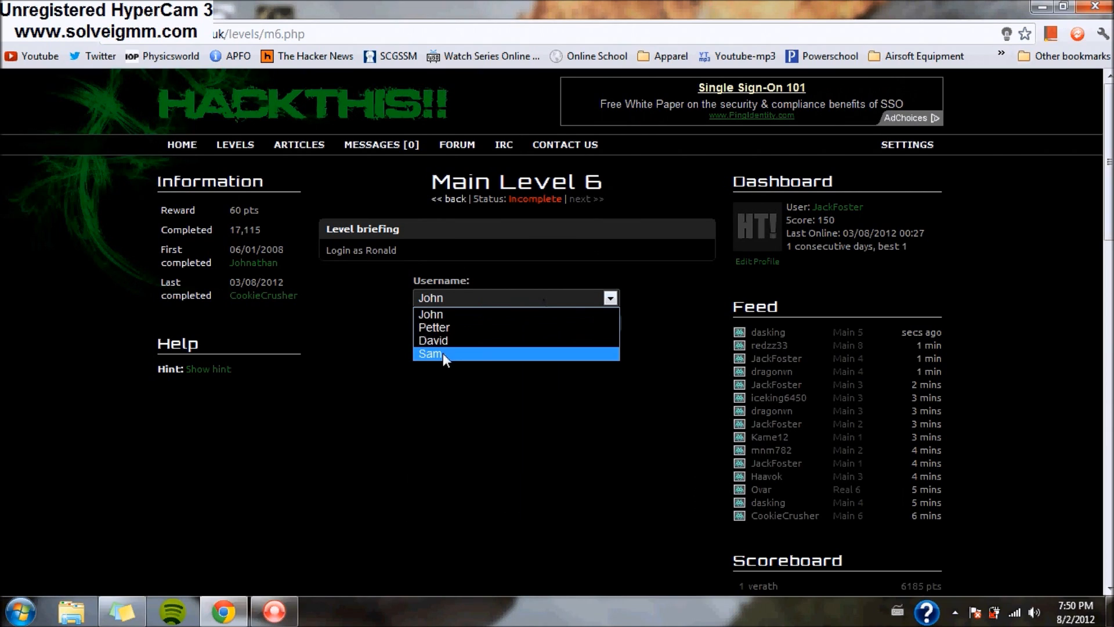
key(Escape)
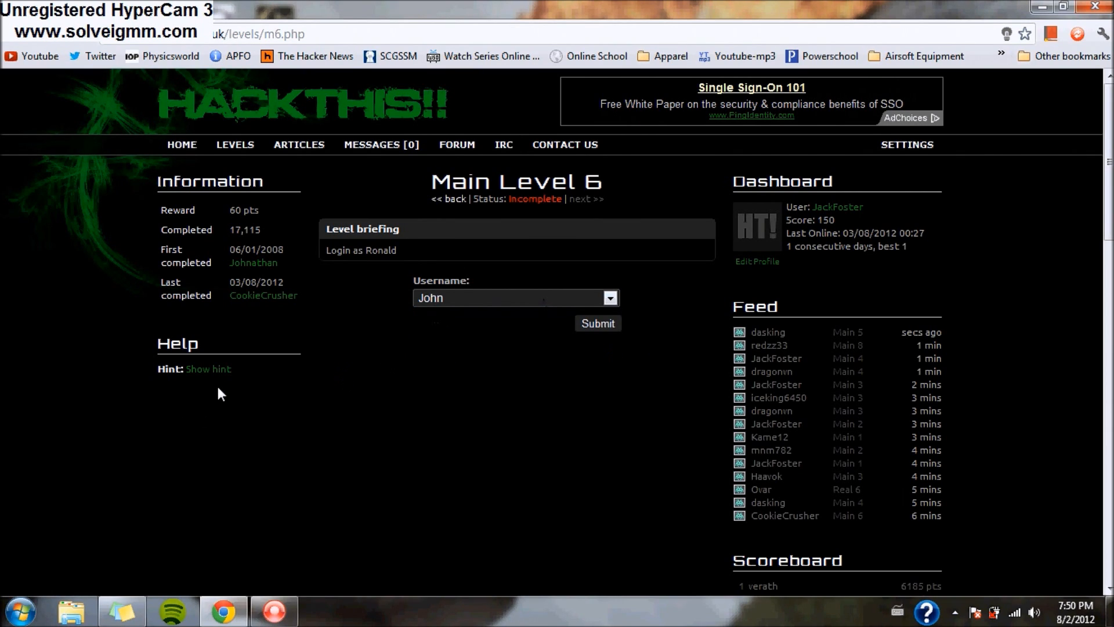
click(208, 370)
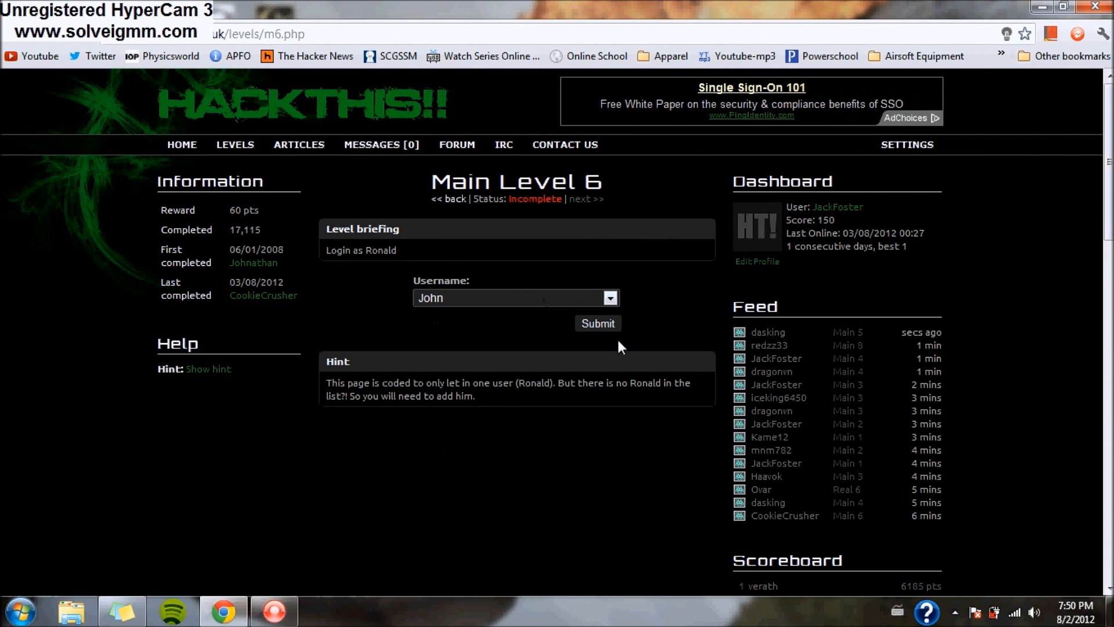
click(1043, 6)
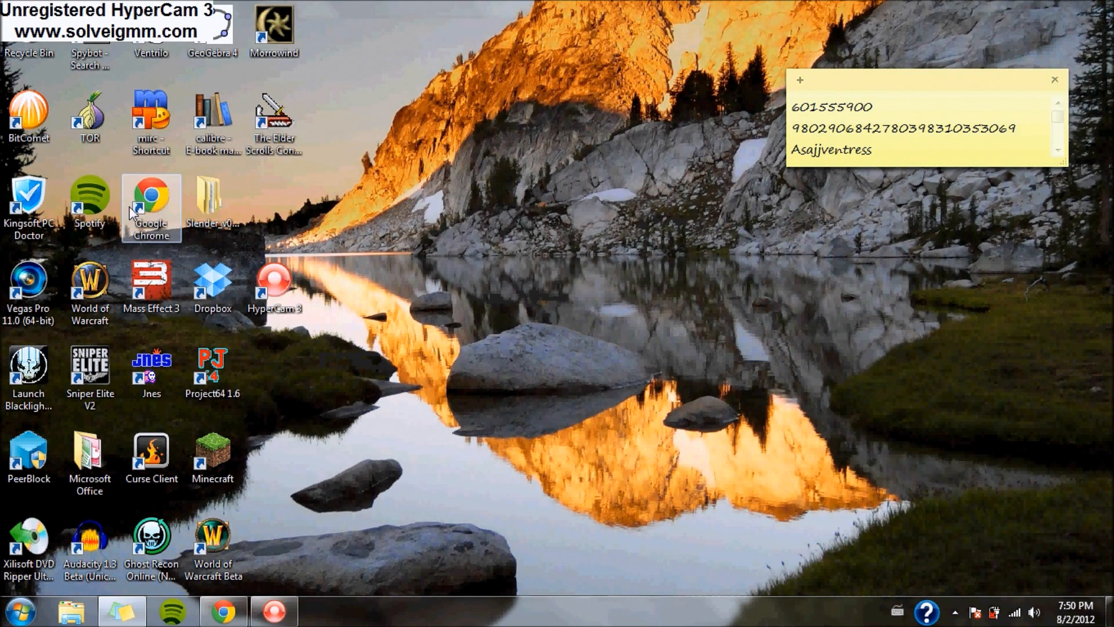
click(223, 611)
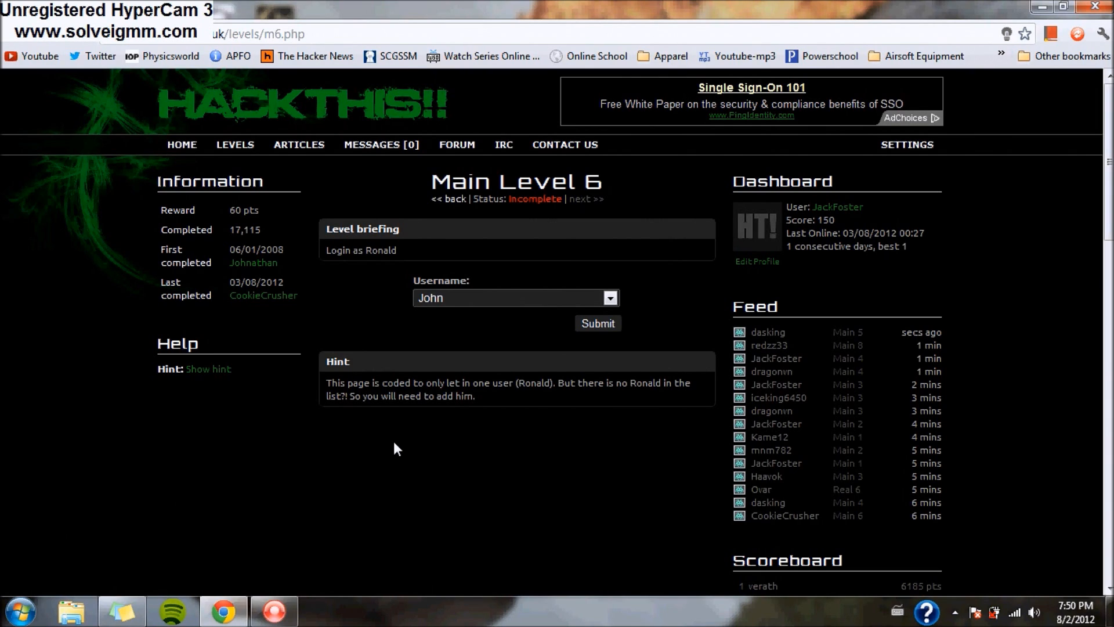
- Open the developer console with Ctrl+Shift+J, then close the developer tools
key(ctrl+shift+j)
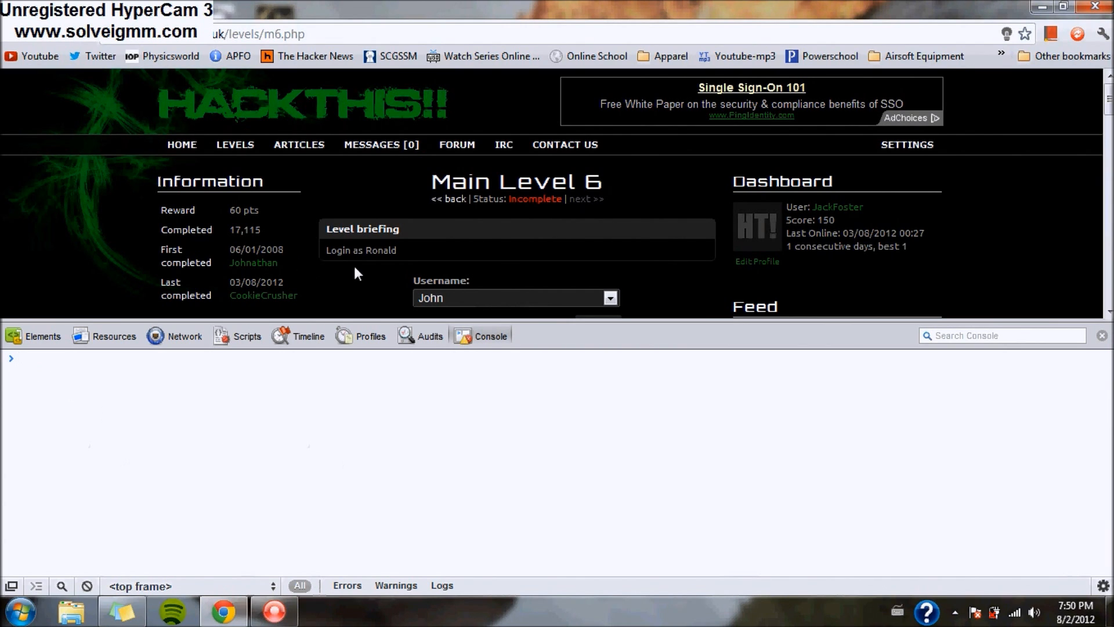
click(1101, 335)
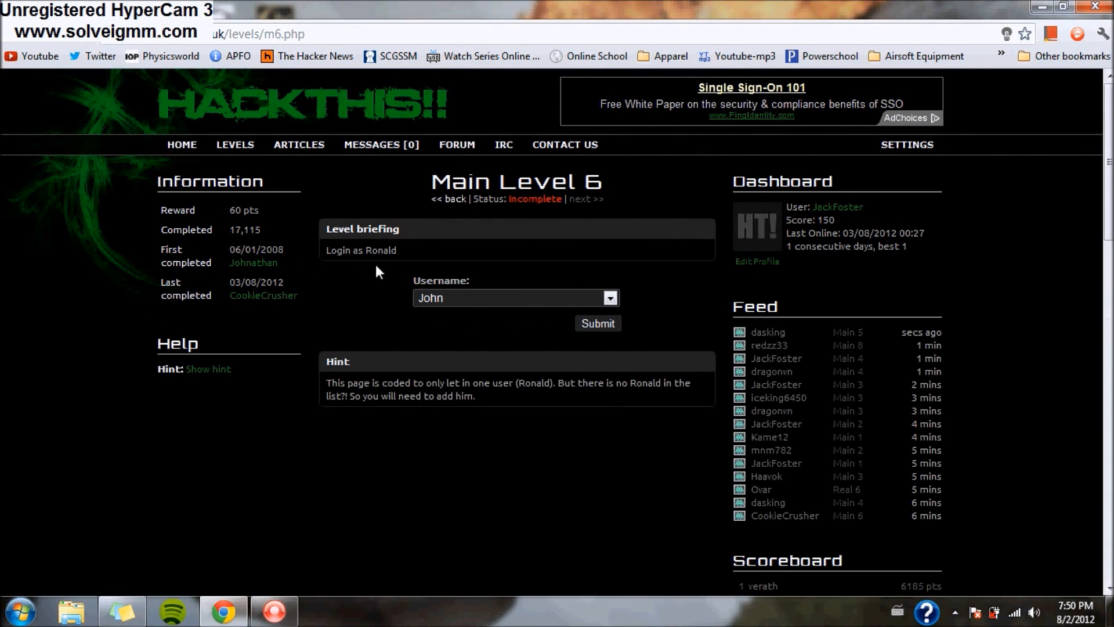
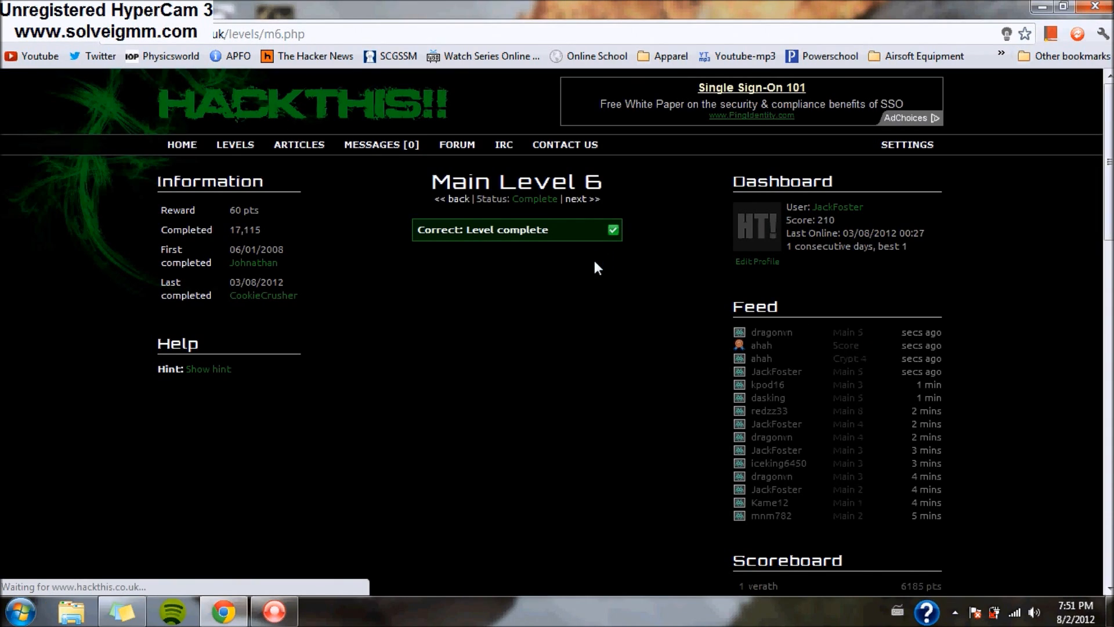
- Advance to Main Level 7 and reveal its hint about a password kept in a txt file
click(584, 201)
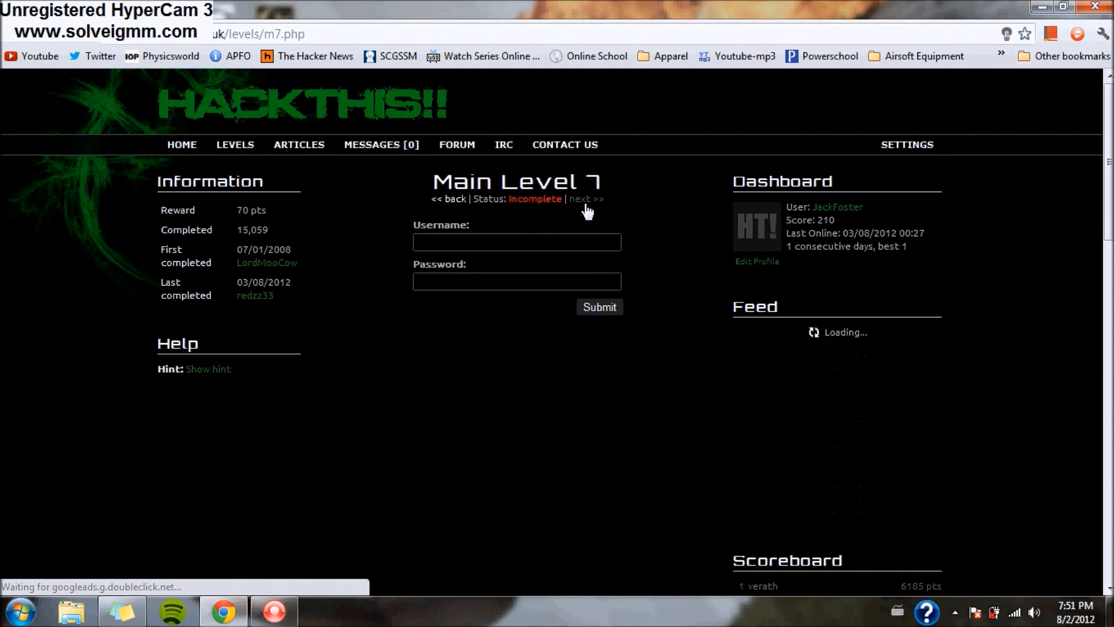
click(219, 372)
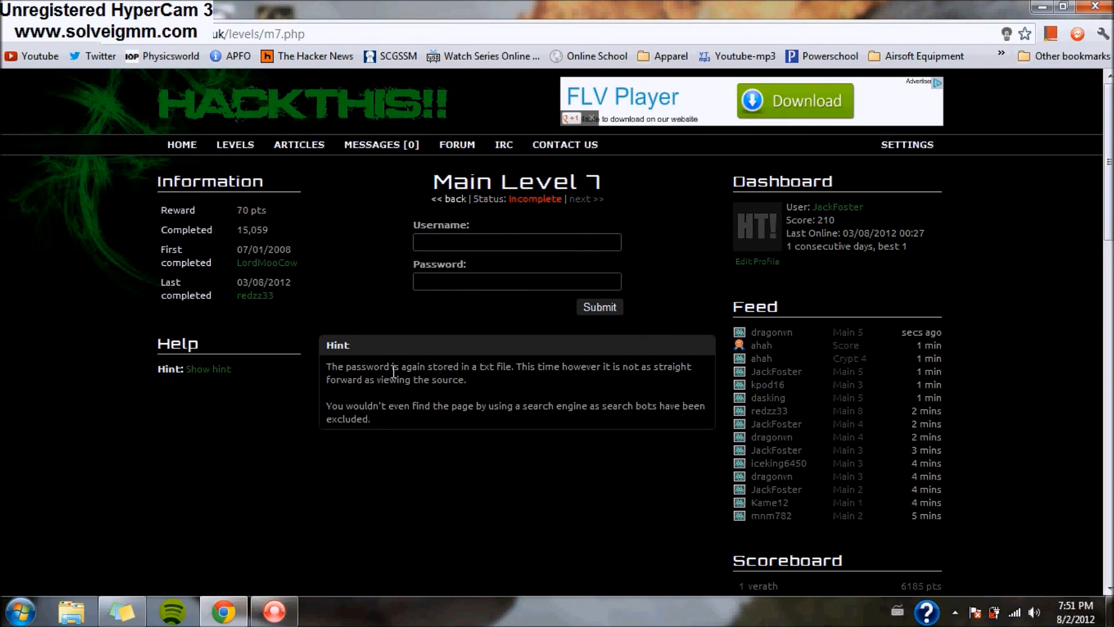
drag(392, 368, 521, 368)
click(519, 395)
- View Main Level 7's page source and search it for 'username' to find the login form markup
right_click(334, 291)
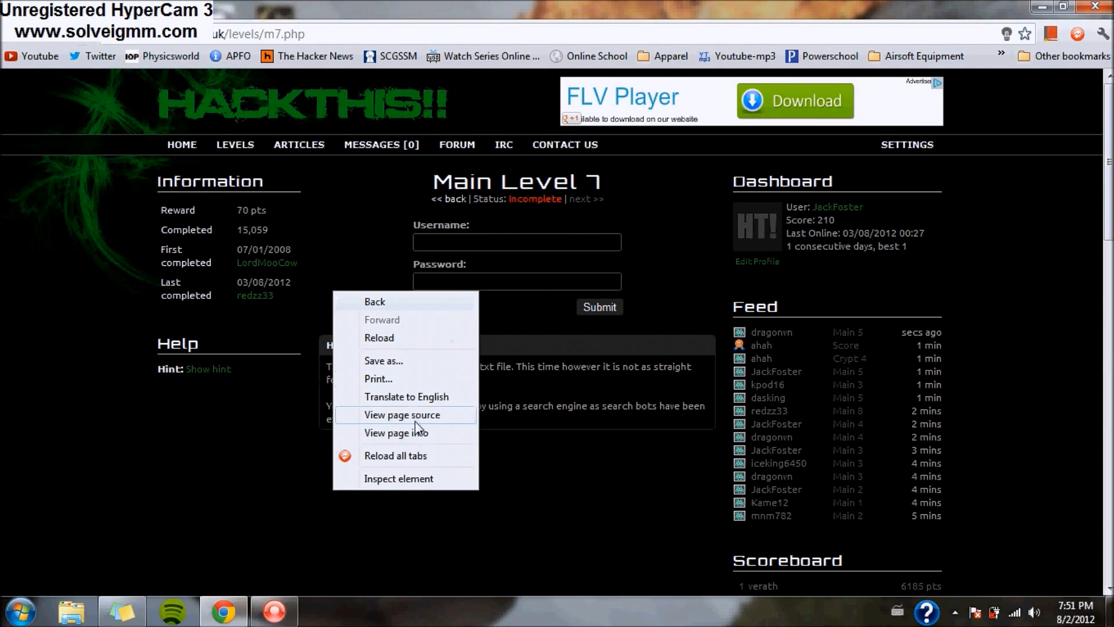
click(415, 415)
key(ctrl+f)
text(user)
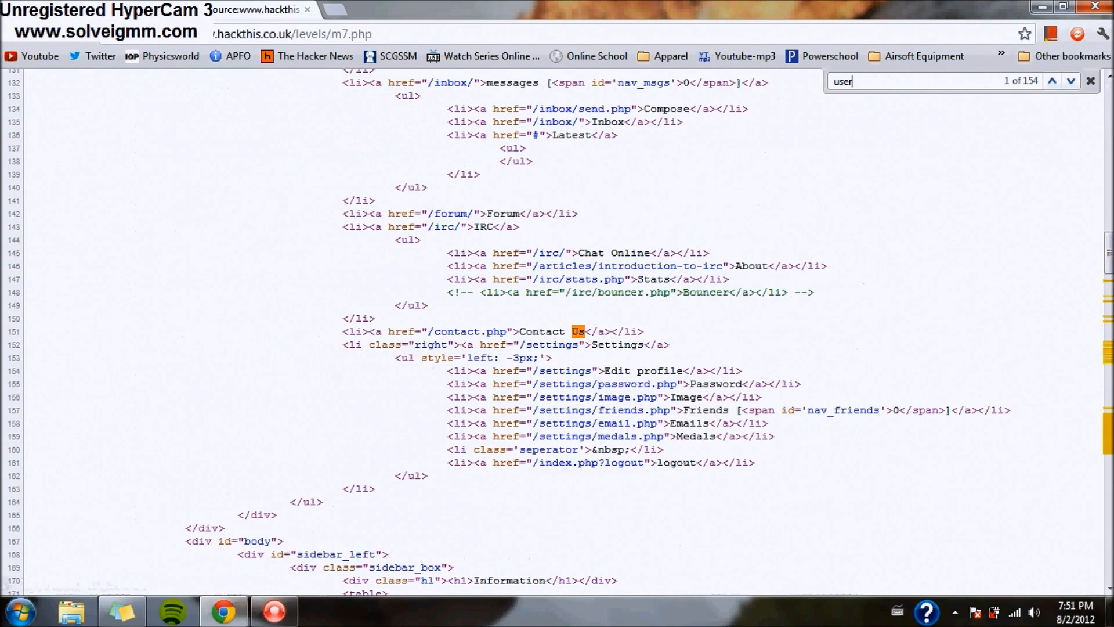
text(name)
scroll(602, 522, down, 2)
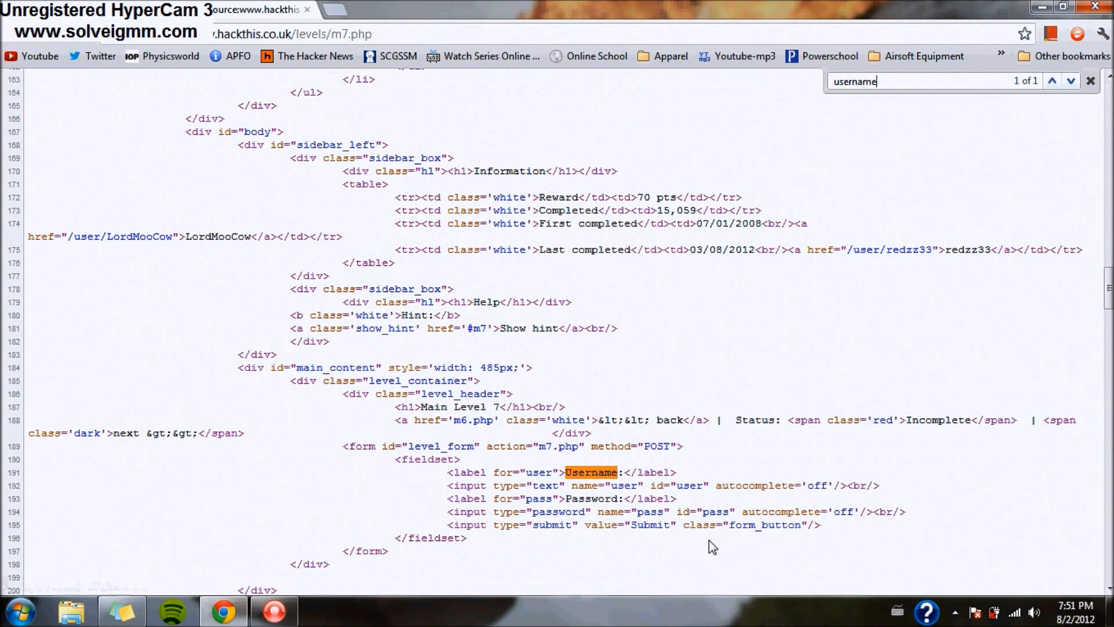
drag(829, 525, 690, 498)
scroll(547, 481, down, 3)
click(774, 372)
drag(839, 357, 381, 217)
click(773, 371)
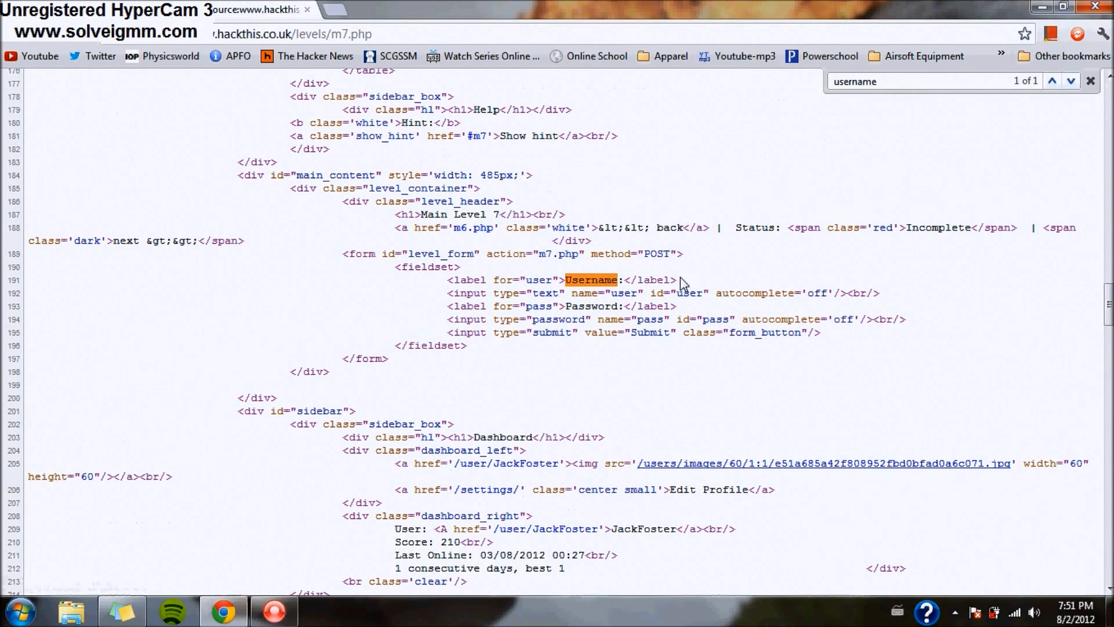
click(1090, 81)
- Close the source view and reread the hint sentence about search bots
click(307, 10)
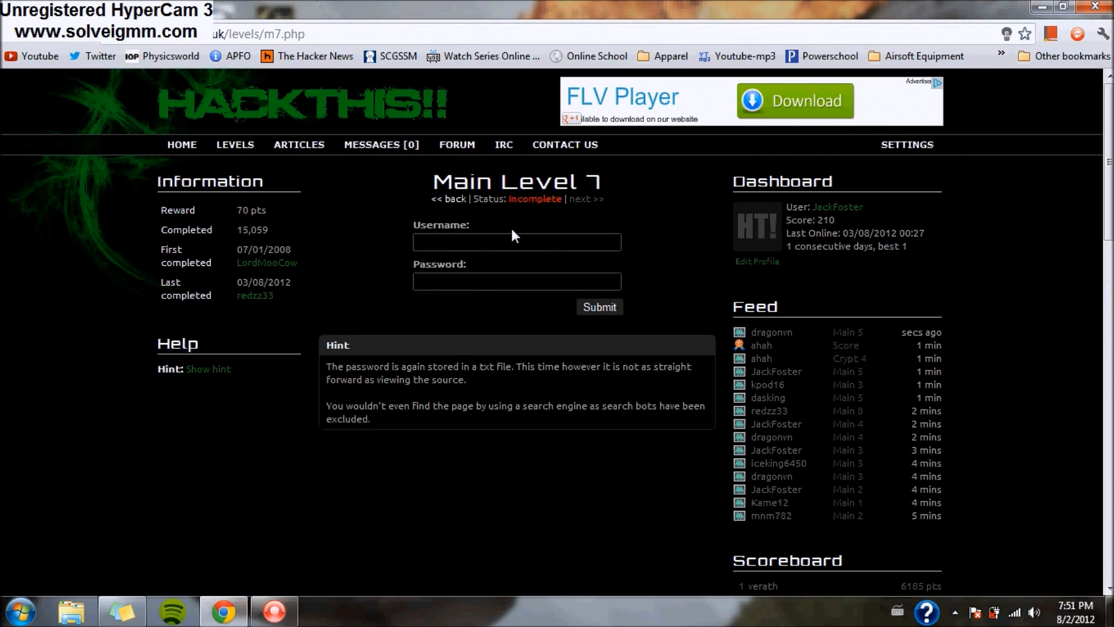
drag(380, 418, 325, 404)
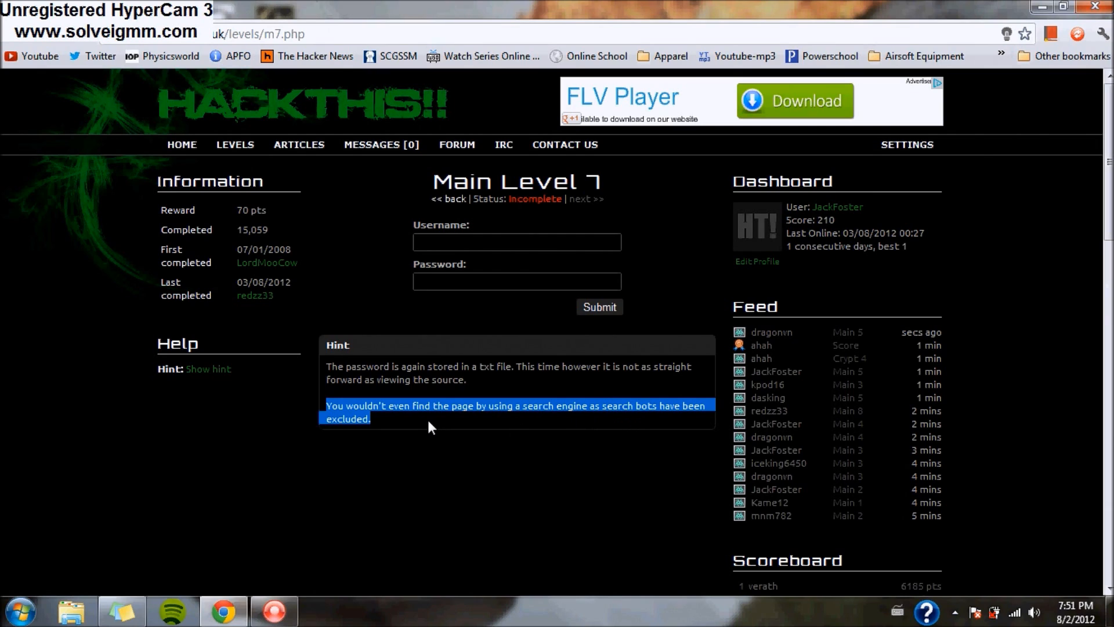
click(454, 395)
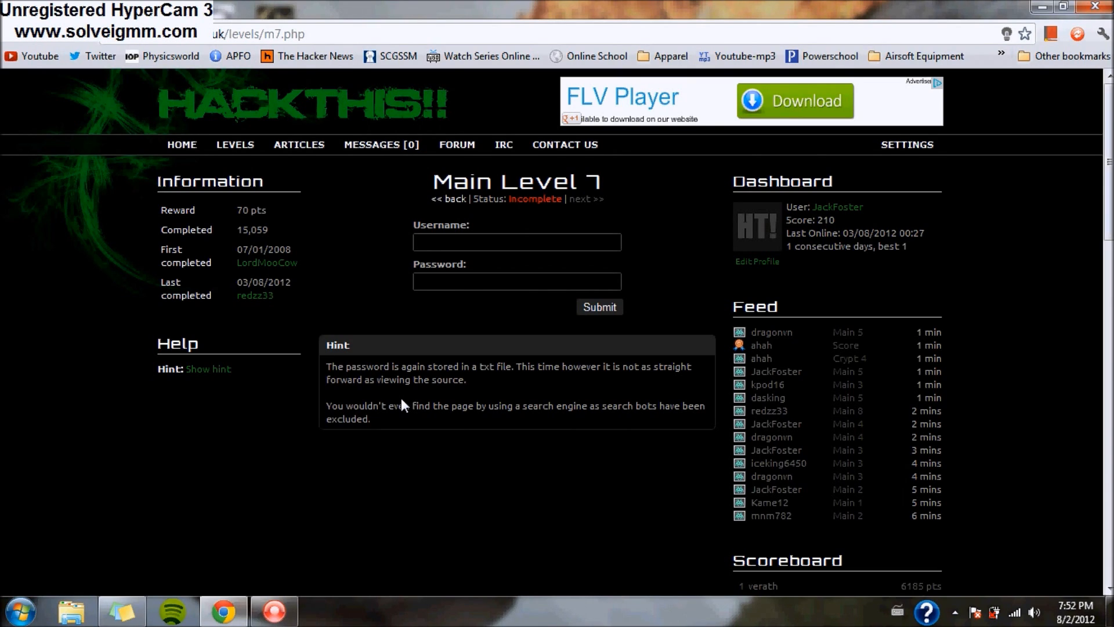
- Reopen and reload the Main Level 7 tab, then select 'levels/m7.php' in the address bar
click(307, 10)
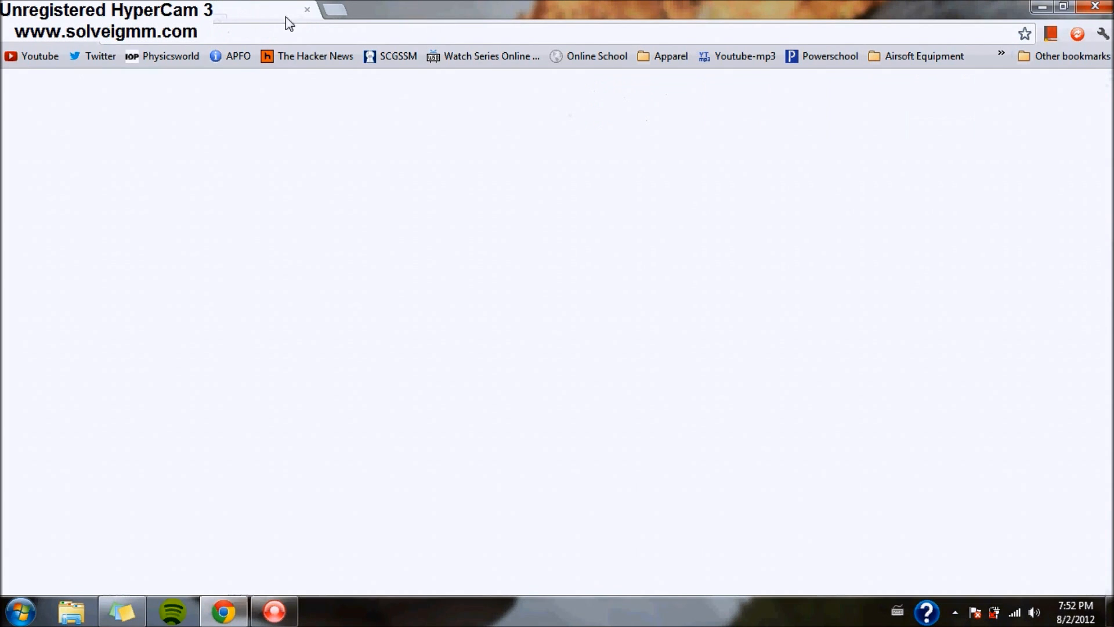
key(ctrl+shift+t)
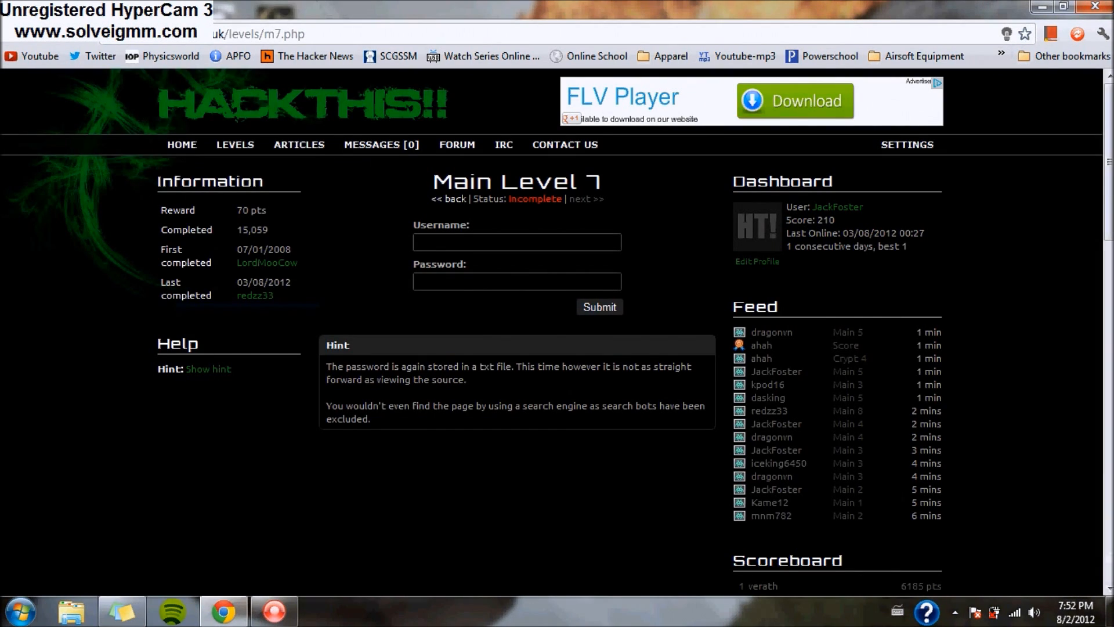
right_click(114, 8)
click(282, 34)
drag(305, 35, 229, 36)
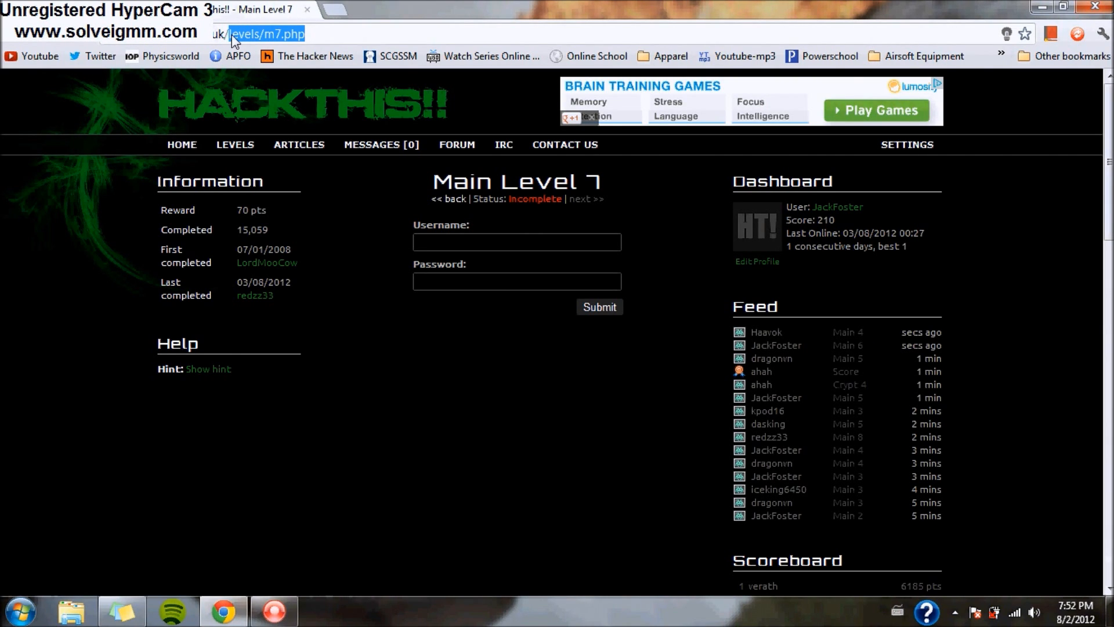
- Load the site's robots.txt and pick out the disallowed /levels/extras/userpass.txt entry
text(robots.txt)
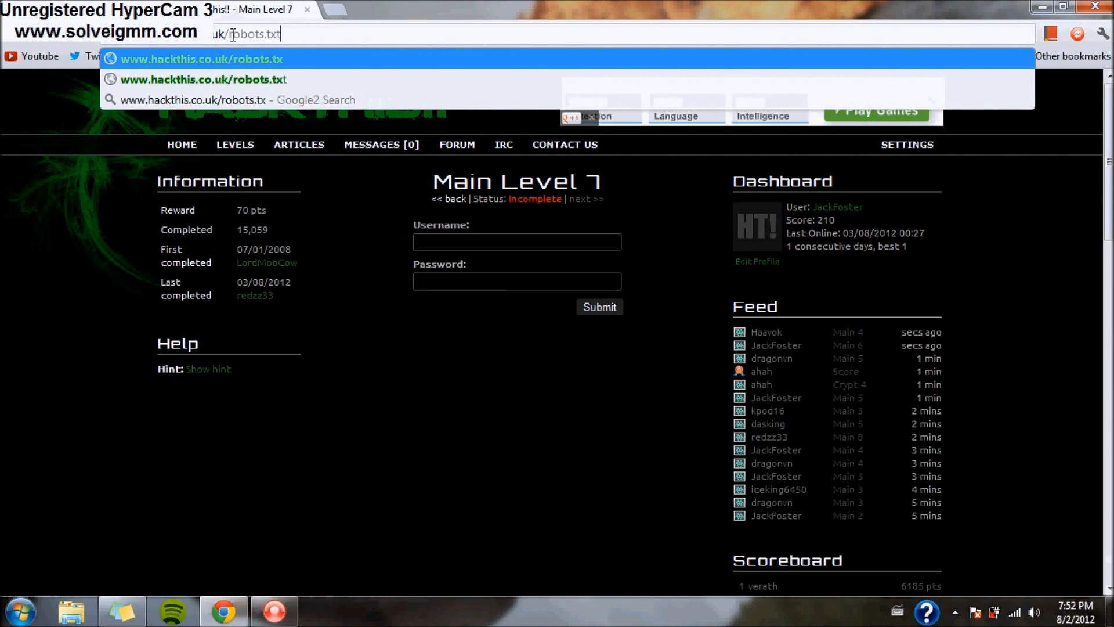
key(Return)
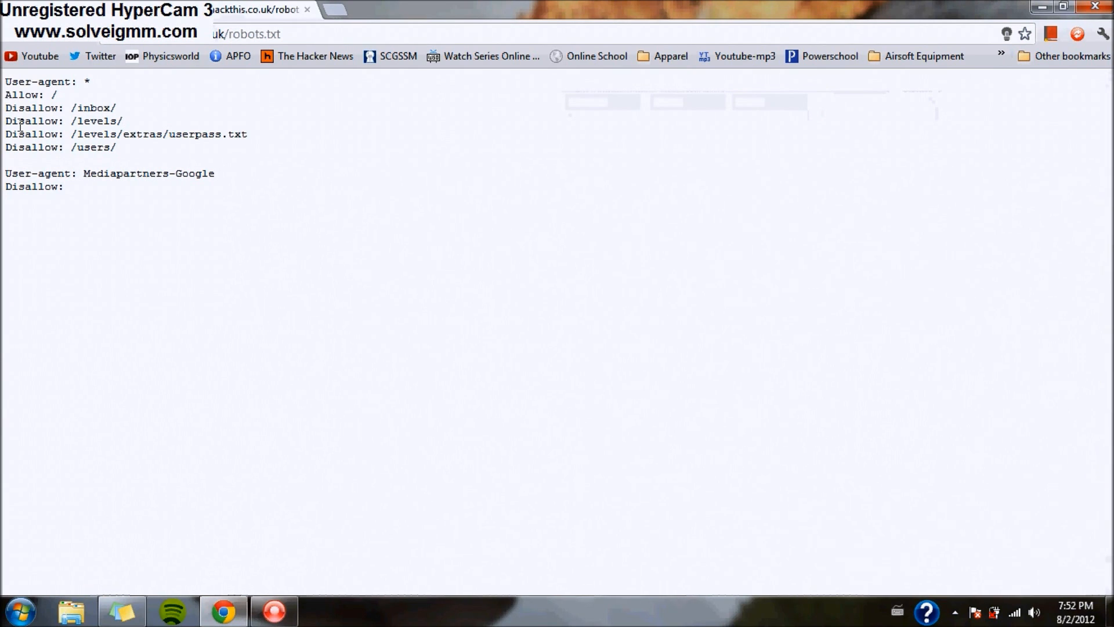
drag(5, 96, 82, 99)
click(81, 100)
mouse_move(7, 107)
mouse_down()
mouse_move(83, 138)
mouse_move(52, 156)
mouse_move(3, 104)
mouse_up()
click(67, 142)
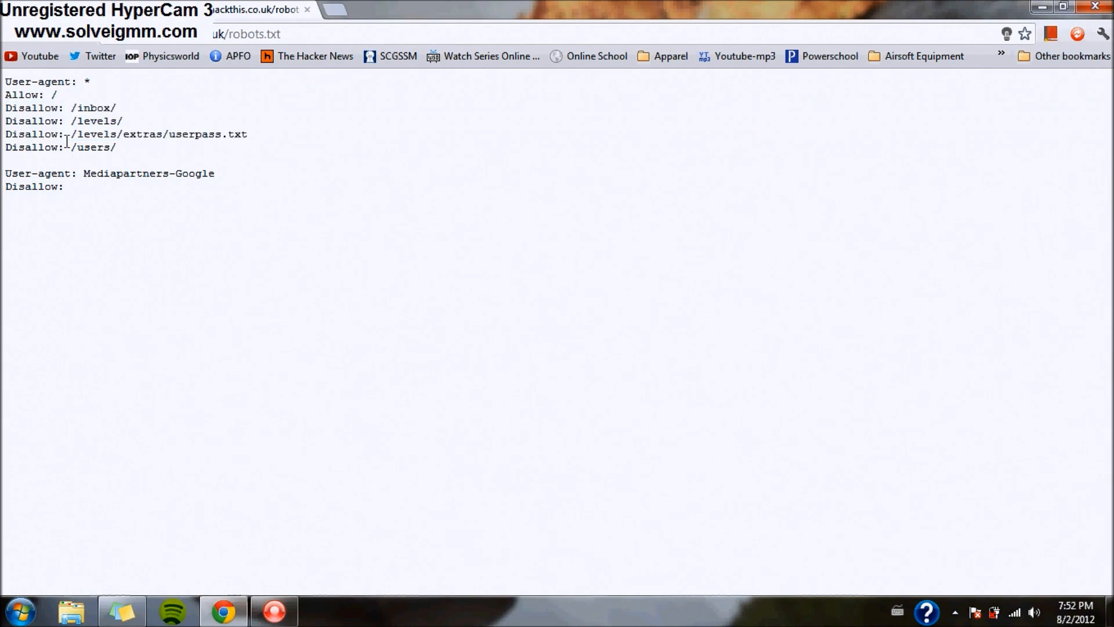
mouse_move(250, 134)
mouse_down()
mouse_move(81, 147)
mouse_move(73, 135)
mouse_move(253, 140)
mouse_up()
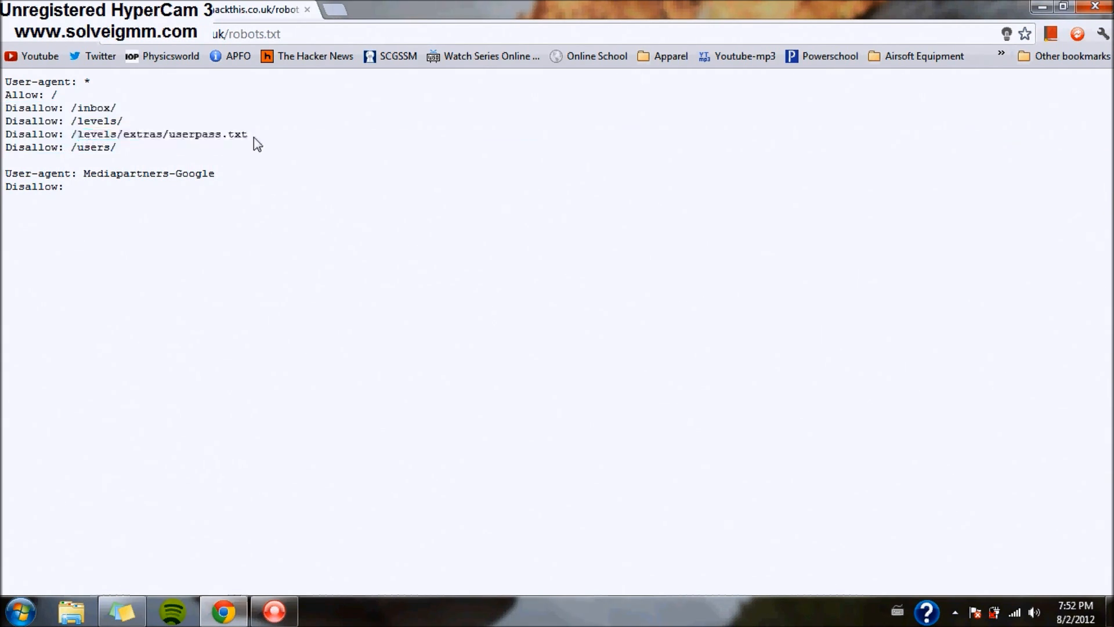
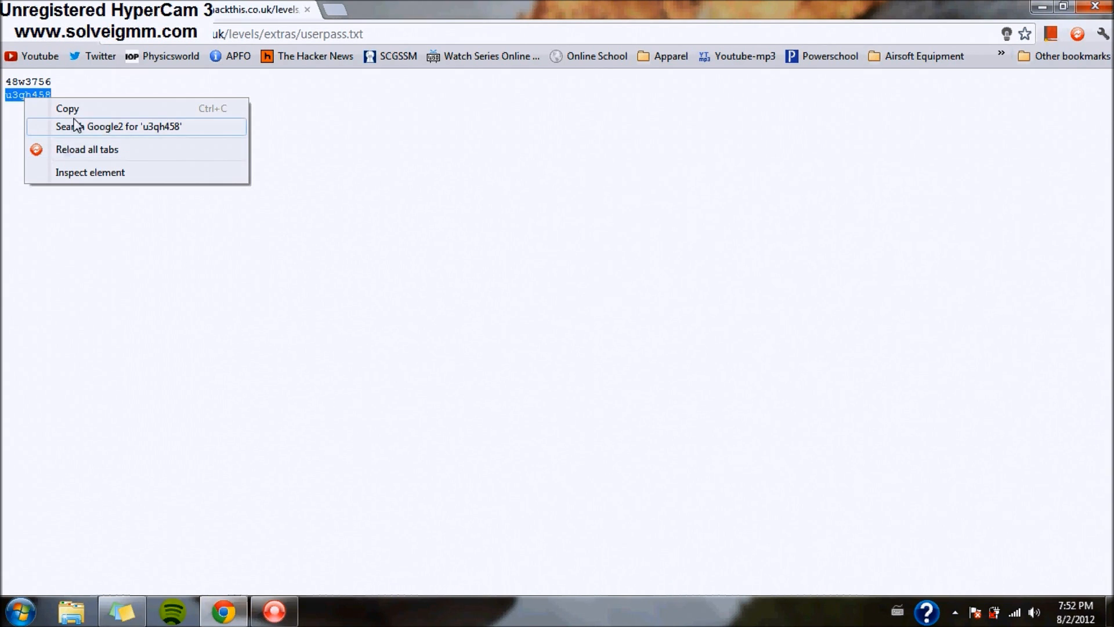
- Log in to Main Level 7 with the password pasted from userpass.txt, then continue to Level 8
click(67, 108)
key(alt+Right)
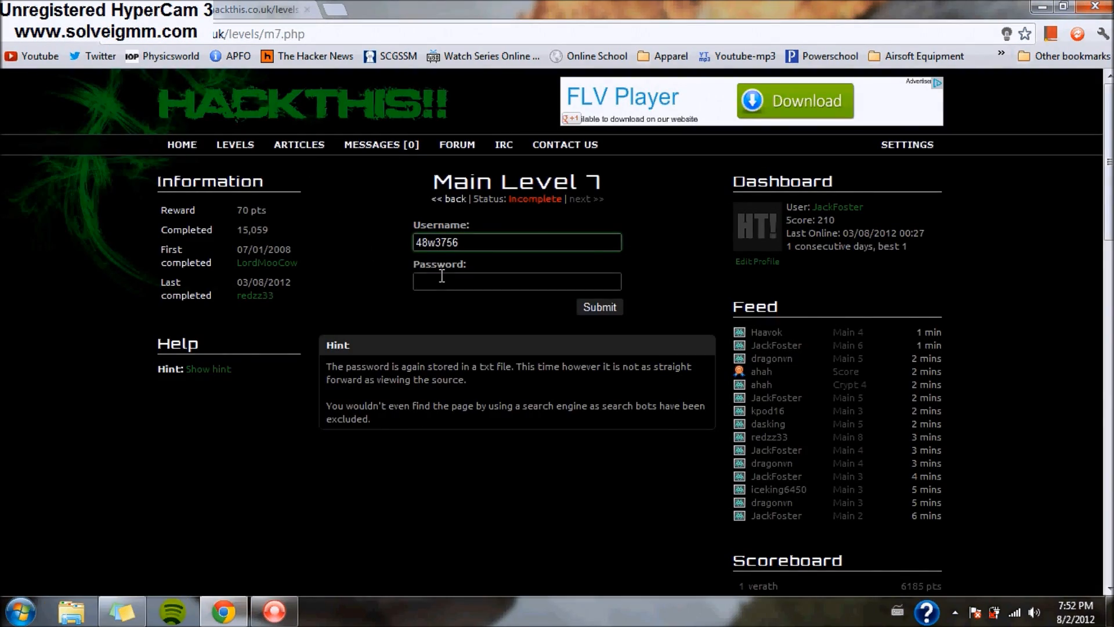
right_click(441, 276)
click(493, 366)
click(597, 308)
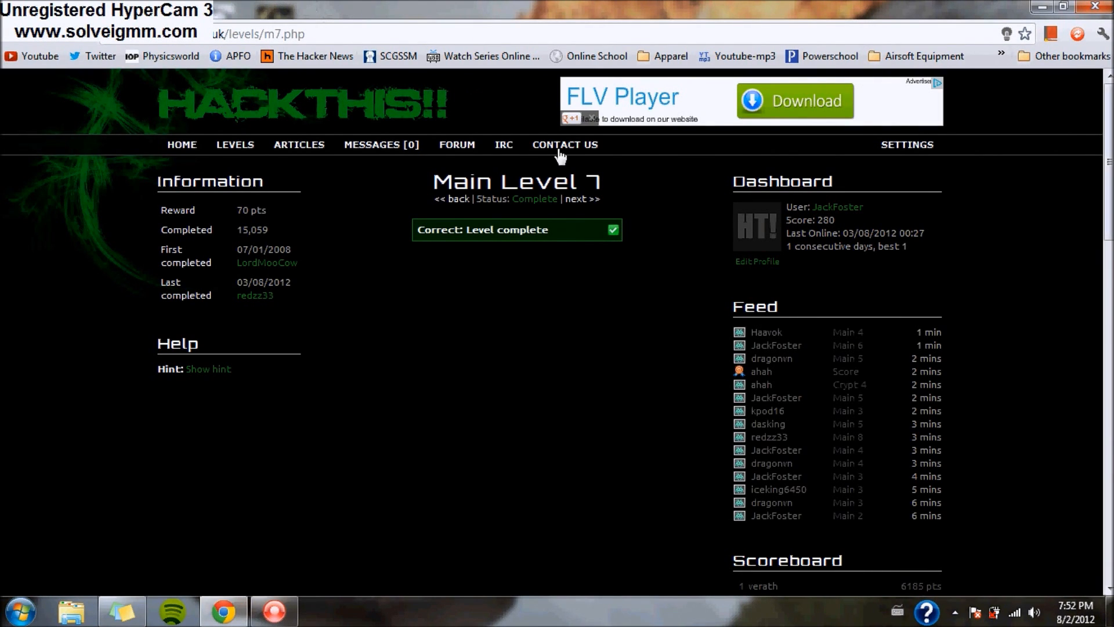
click(577, 203)
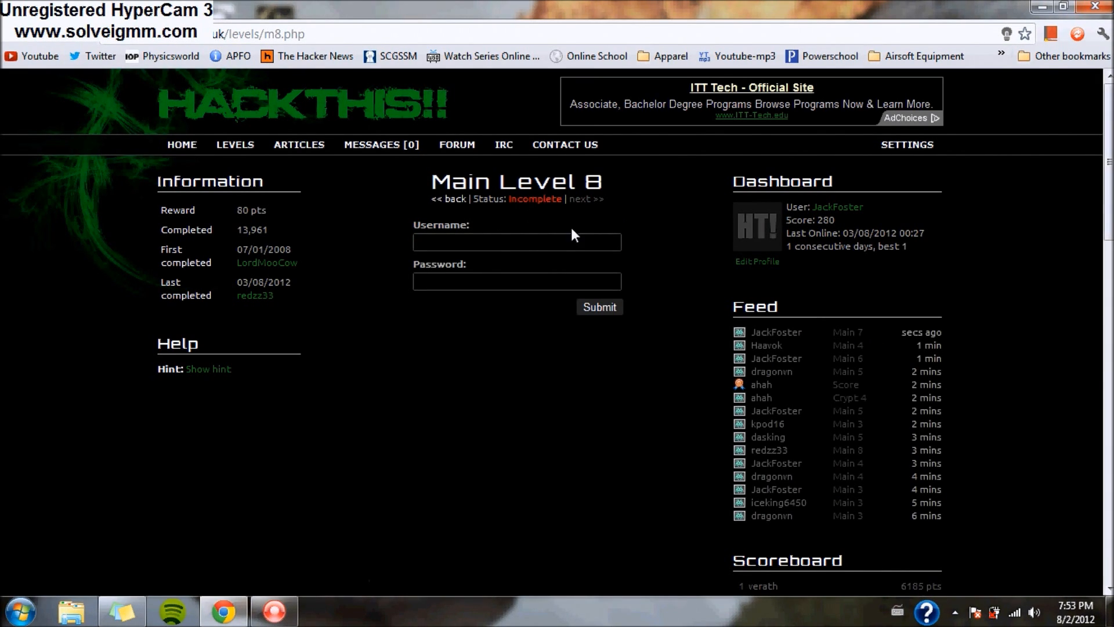
- Show the Level 8 hint: convert the encrypted binary password to base 16
click(226, 370)
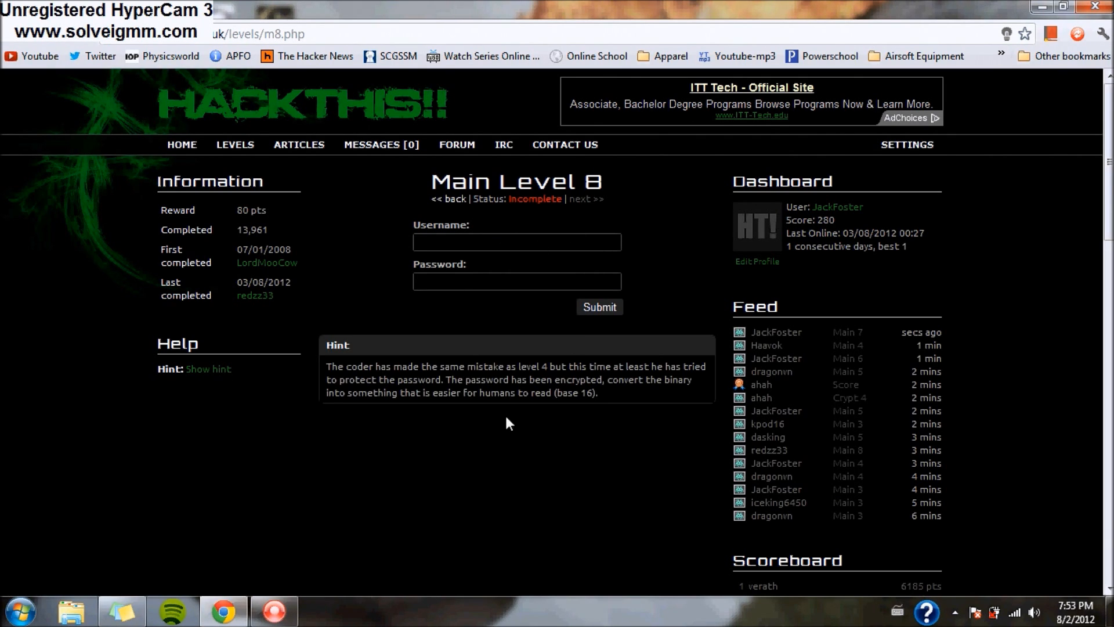
drag(365, 371, 668, 394)
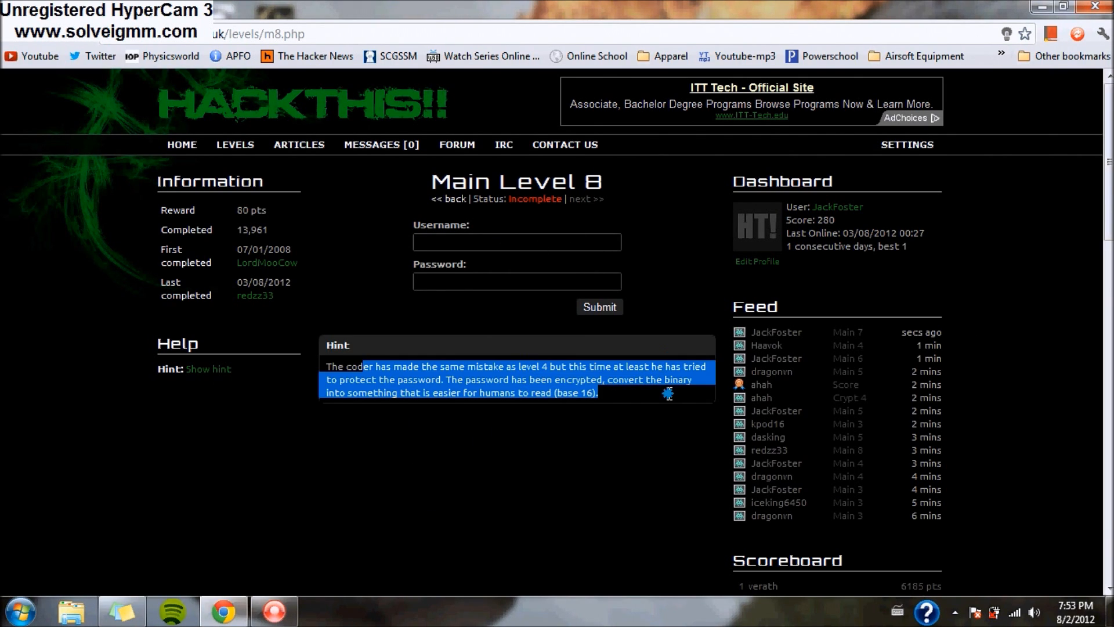
click(470, 435)
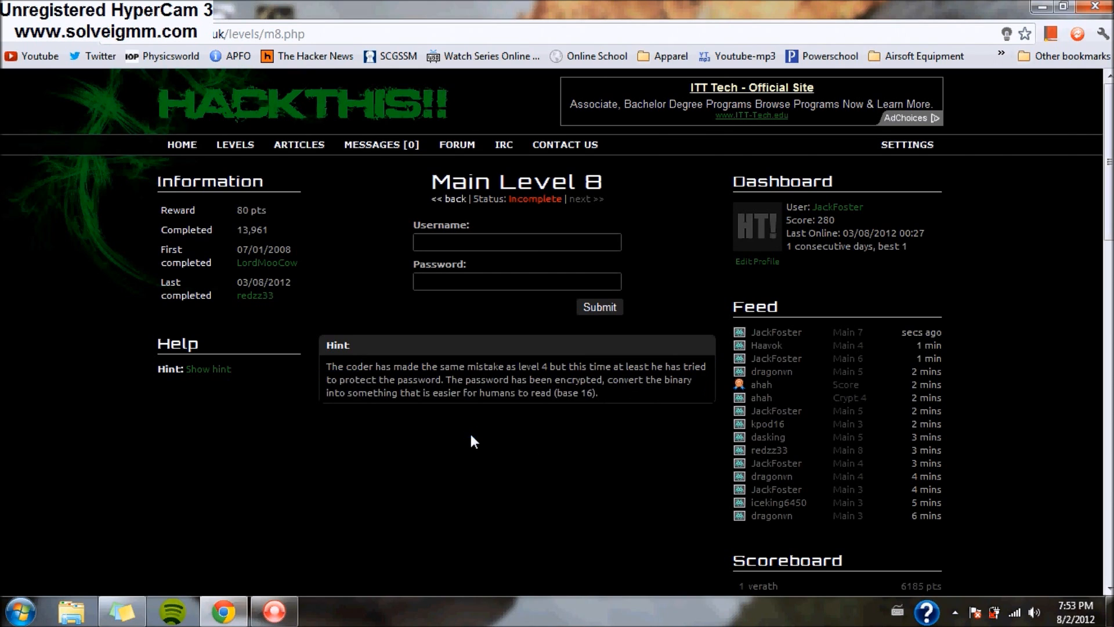
- Bring up the page's context menu to view the Level 8 source
right_click(396, 426)
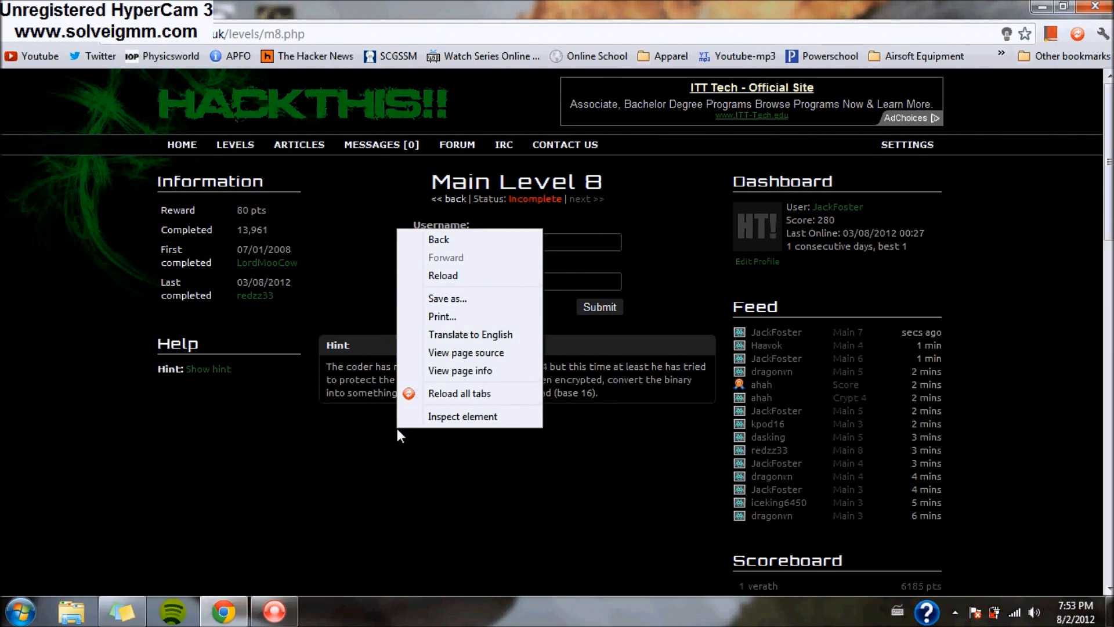
click(396, 428)
right_click(418, 412)
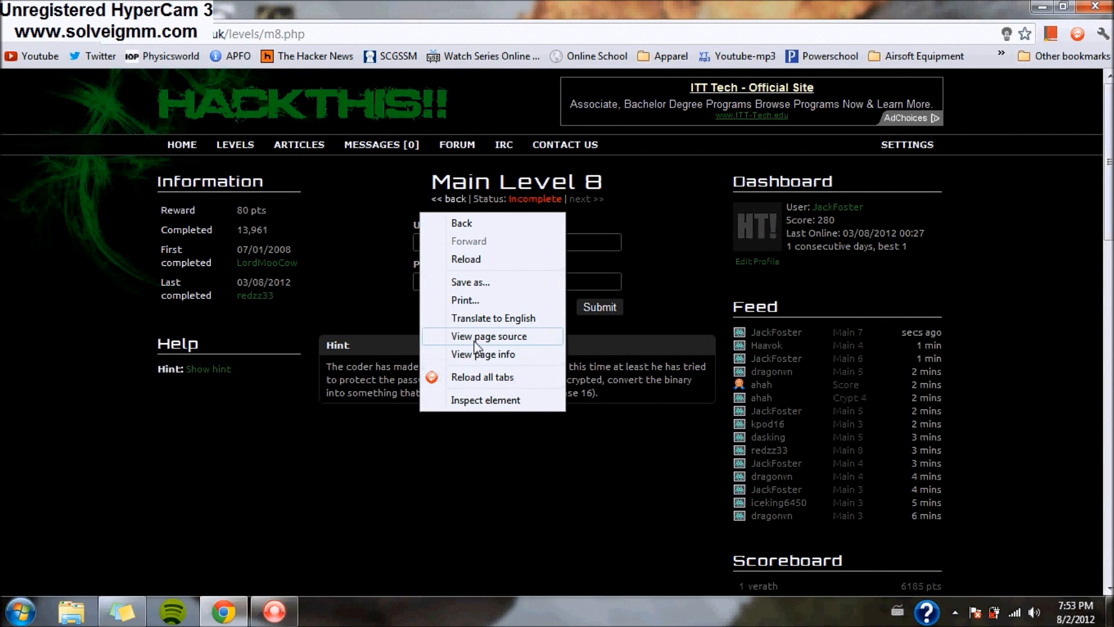
click(489, 336)
- Search the source for 'javascript', then 'username', reaching the form's hidden extras/secret.txt value
key(ctrl+f)
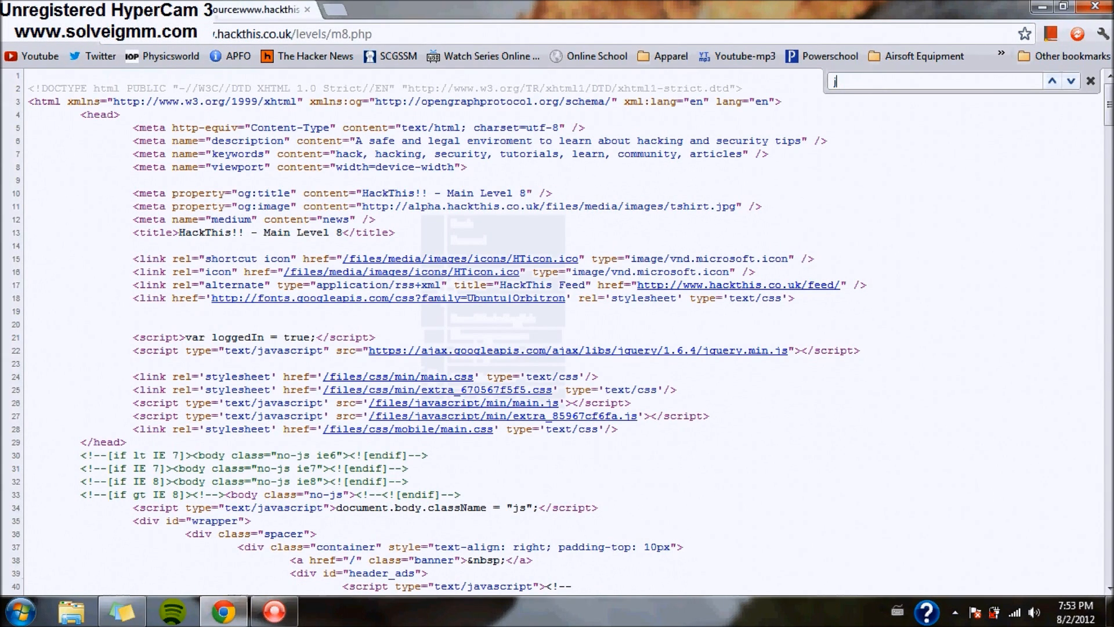
text(javascript)
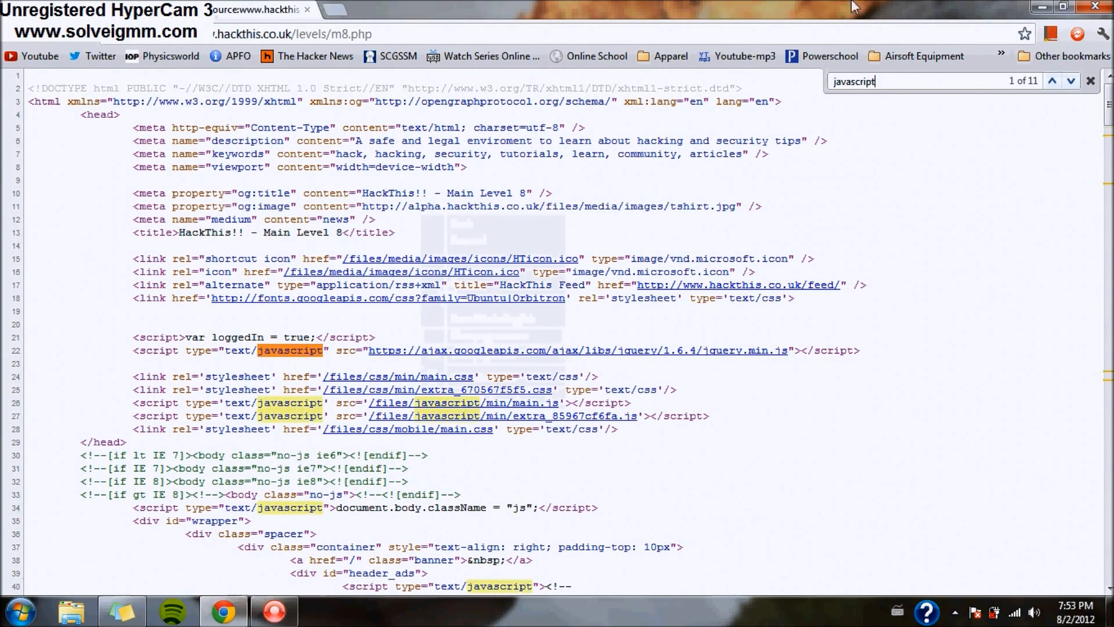
click(1071, 81)
click(1071, 80)
click(1071, 81)
click(1071, 80)
click(1071, 82)
click(1071, 82)
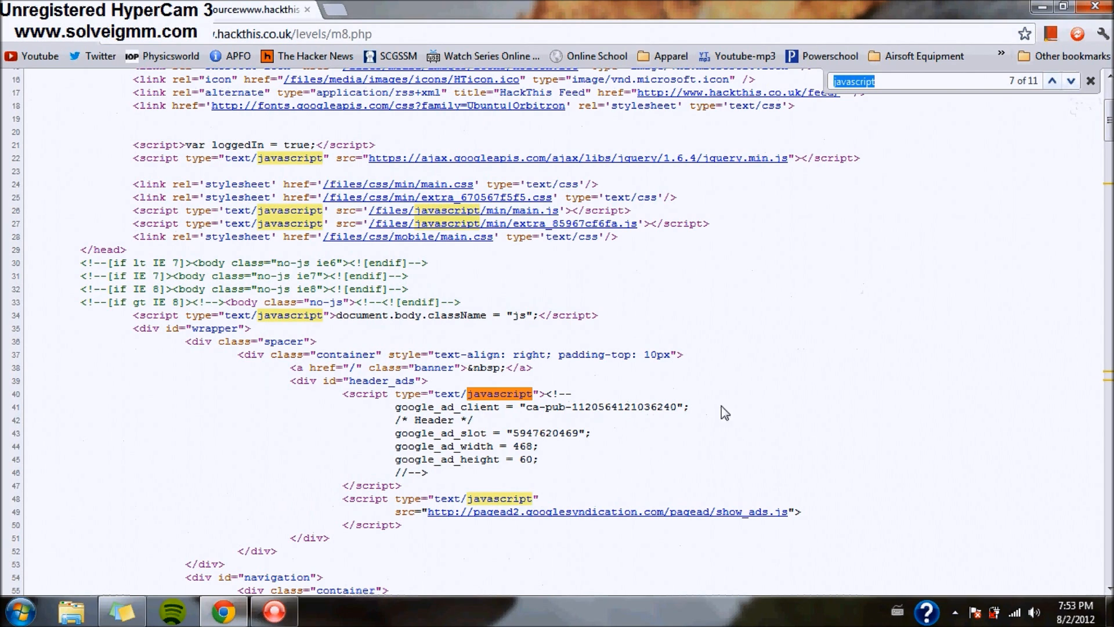
click(1070, 82)
click(1071, 82)
click(1071, 82)
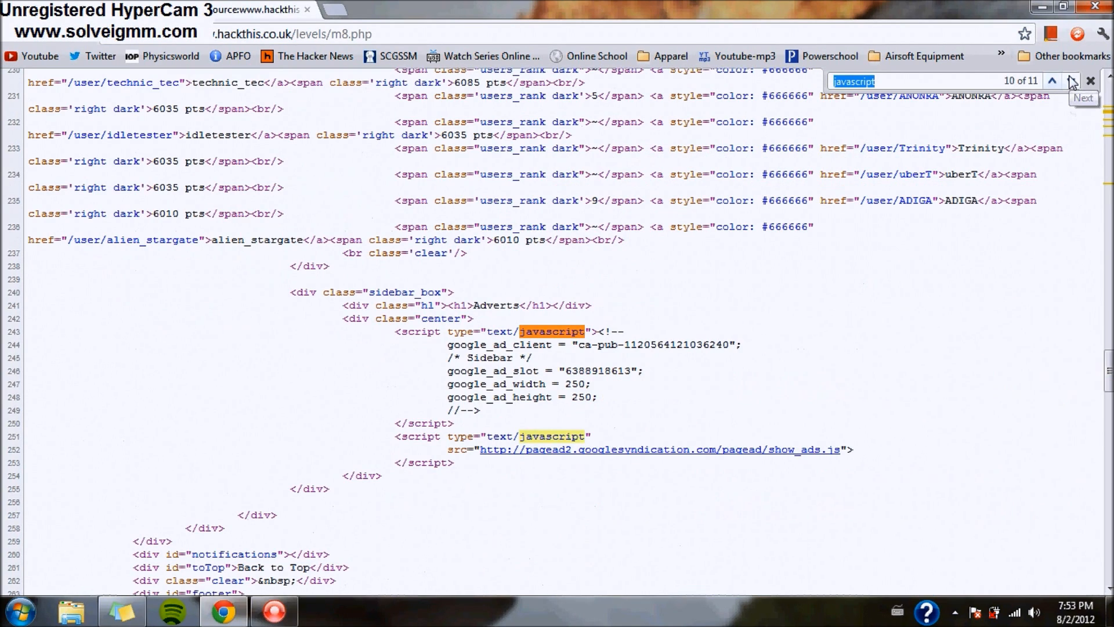
click(1071, 81)
click(1071, 81)
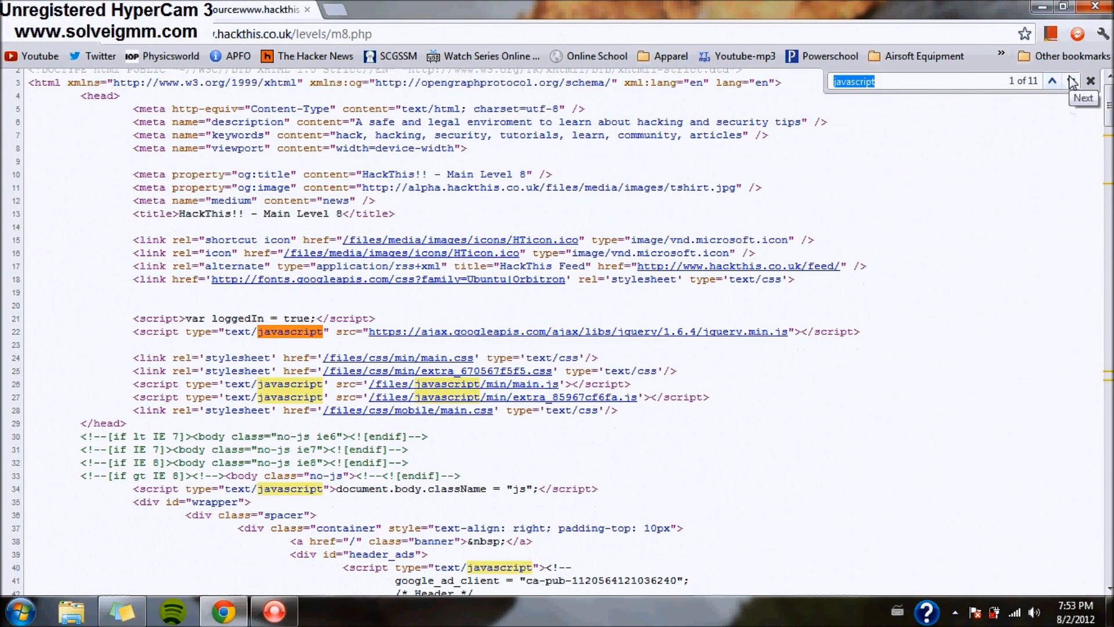
click(1071, 82)
click(1072, 82)
click(1071, 82)
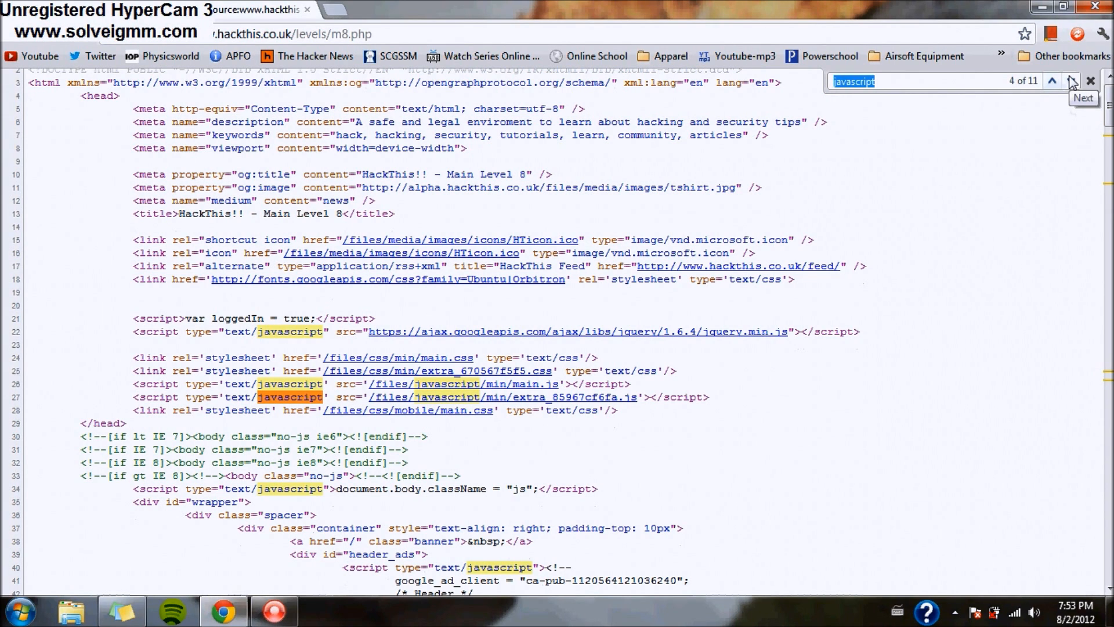
text(username)
scroll(595, 305, down, 1)
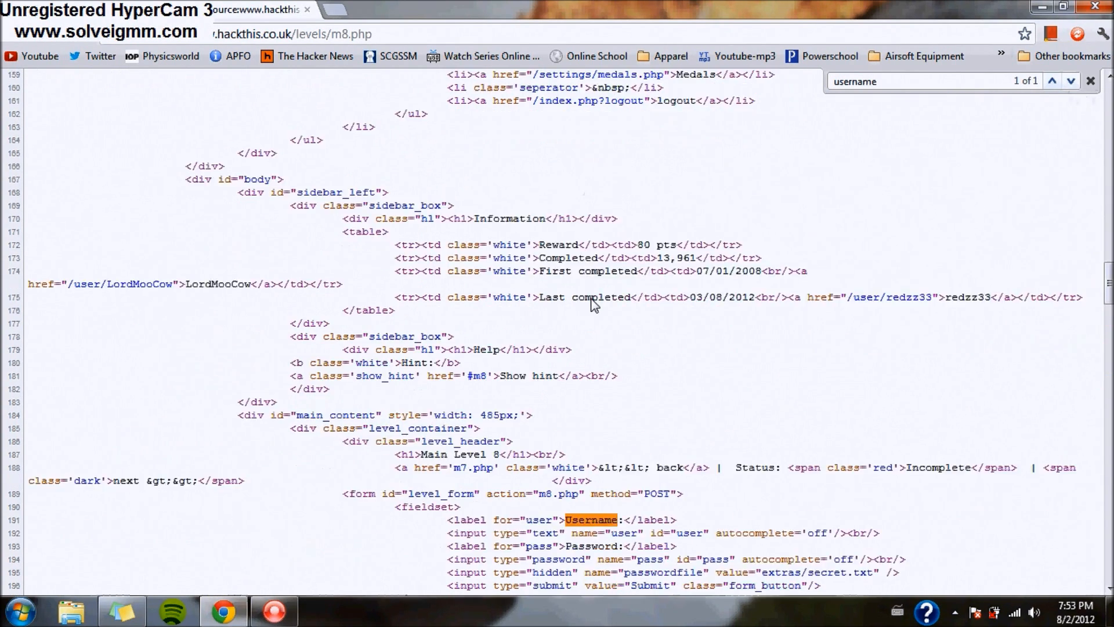
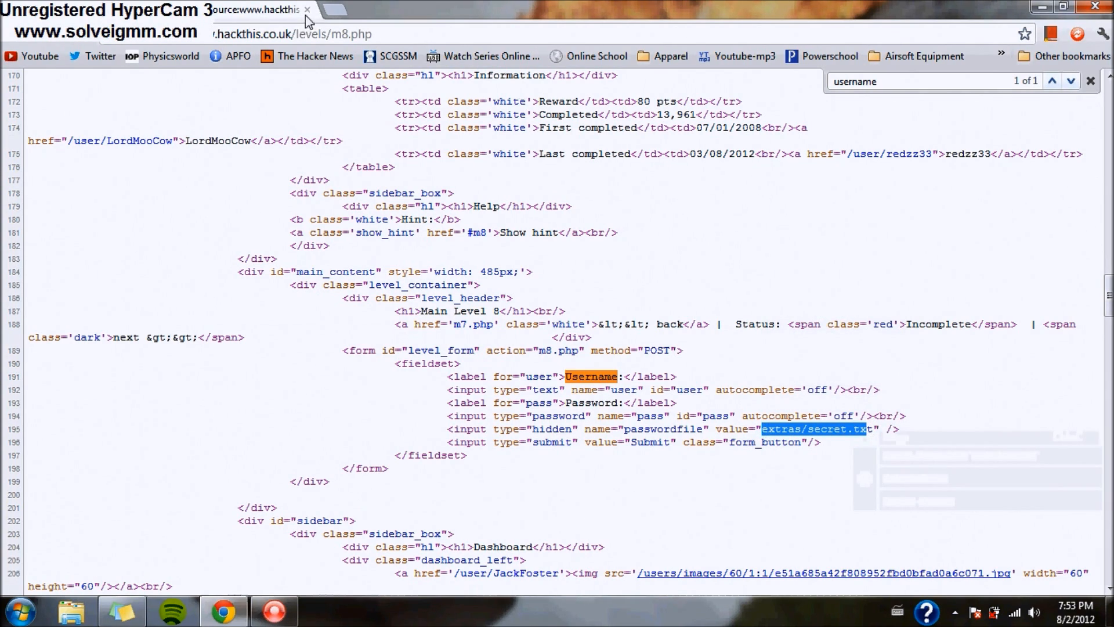
- Close the source view, duplicate the Level 8 tab, and select m8.php in its address
click(307, 10)
right_click(119, 12)
click(165, 51)
drag(306, 34, 270, 40)
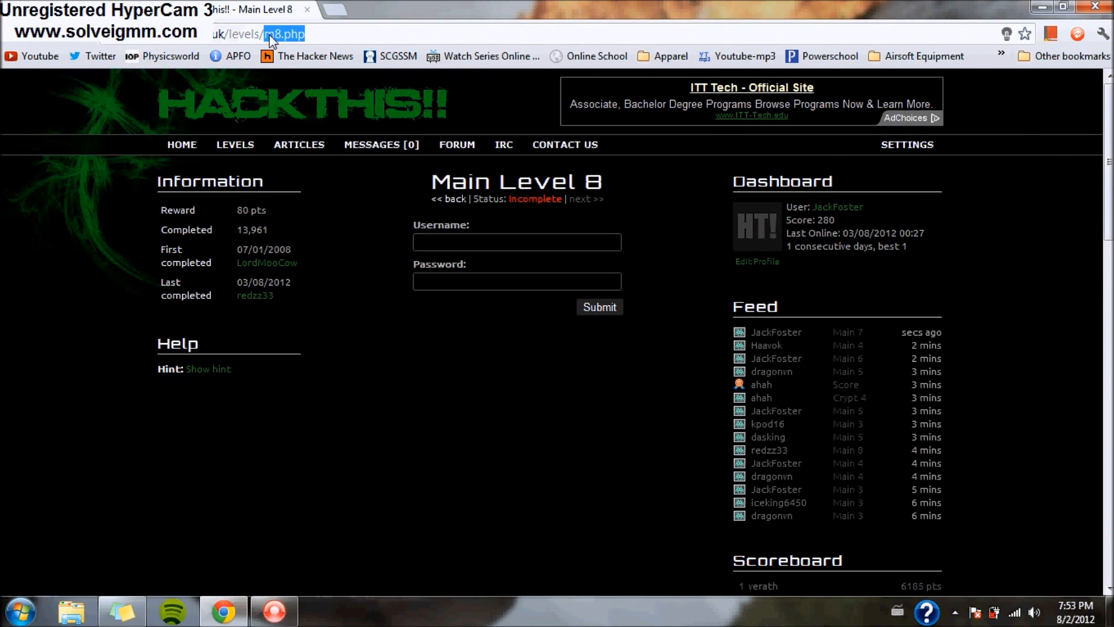
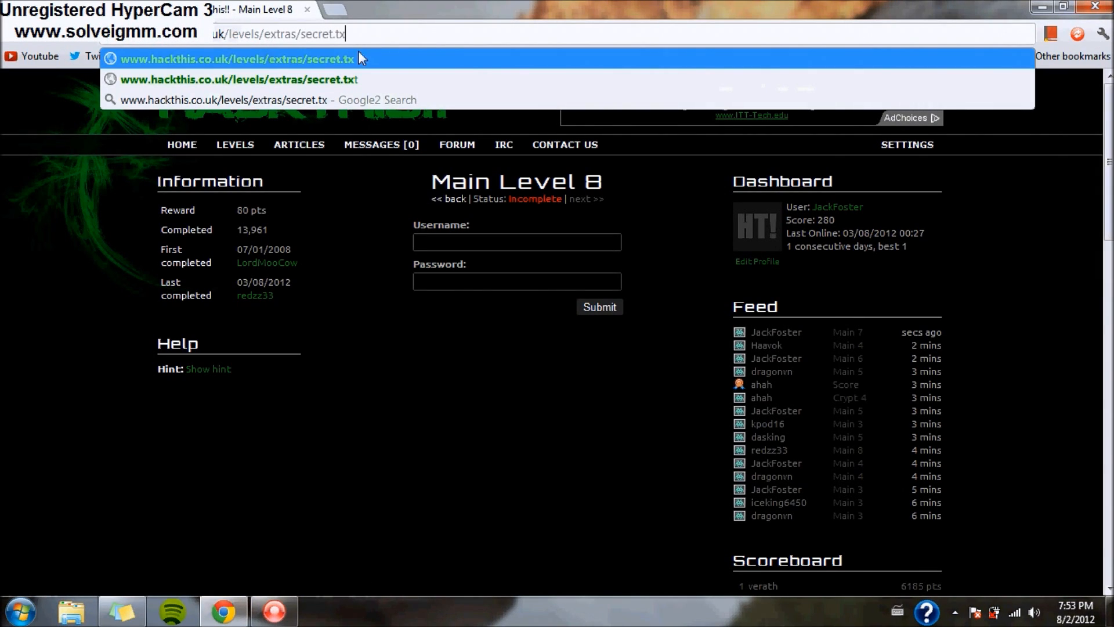
text(t)
key(Return)
mouse_move(6, 82)
mouse_down()
mouse_move(169, 77)
mouse_move(4, 96)
mouse_up()
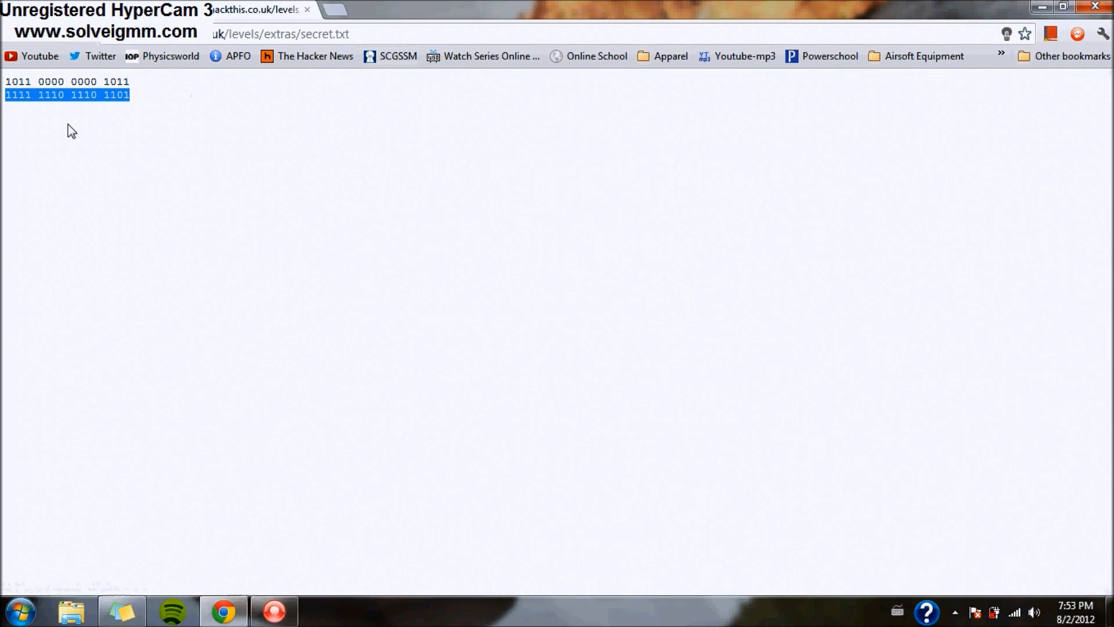
click(14, 116)
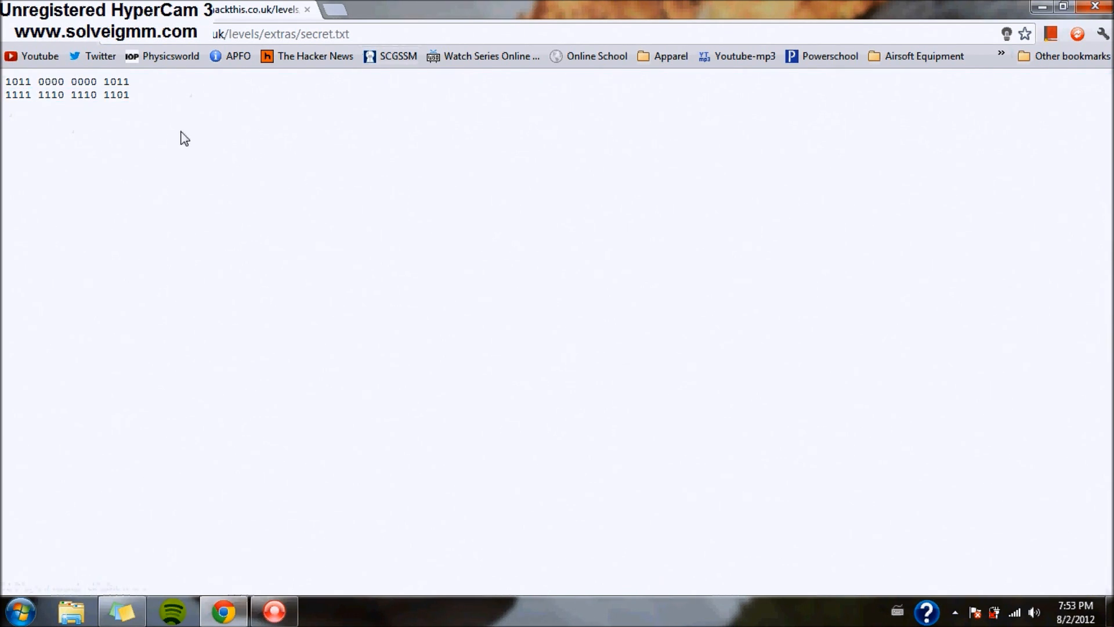
- Launch Windows Calculator in Programmer mode and place it beside the binary text
click(20, 611)
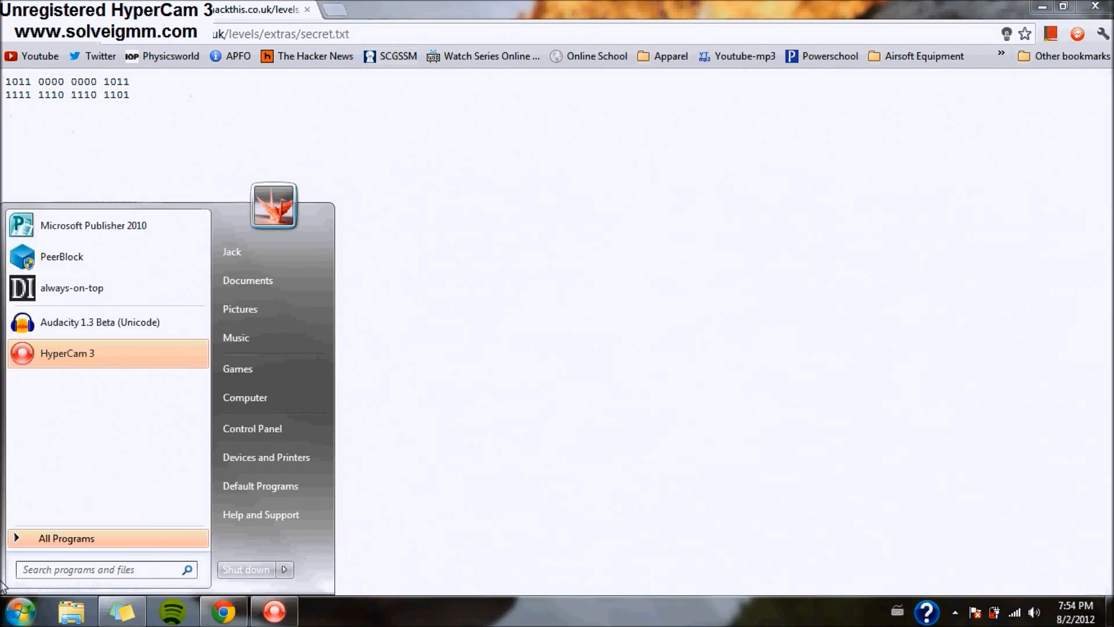
text(calcy)
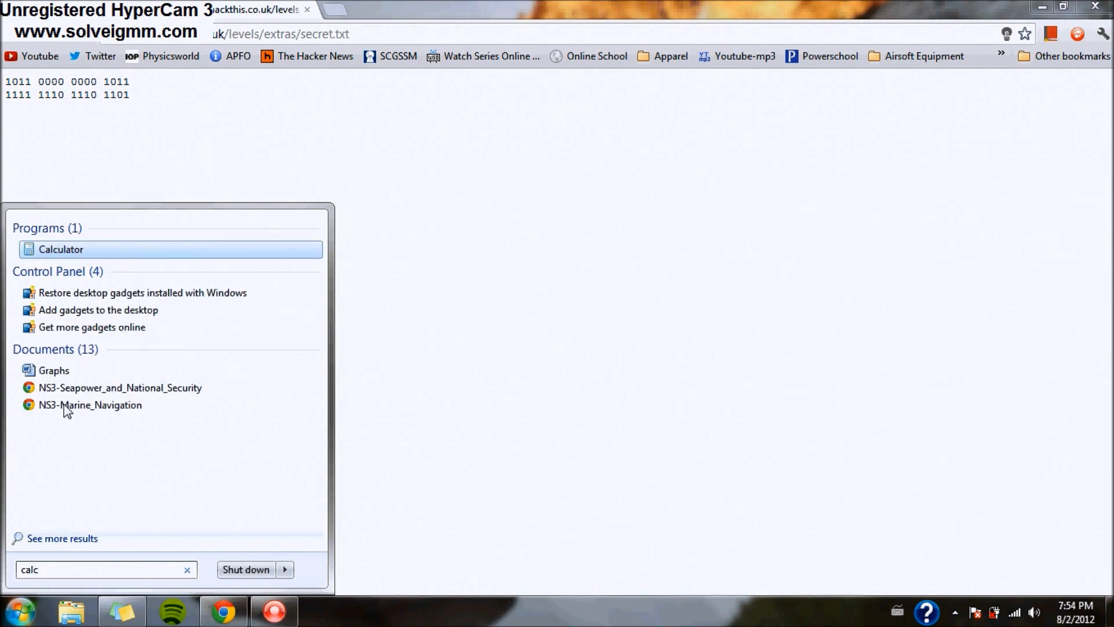
click(105, 249)
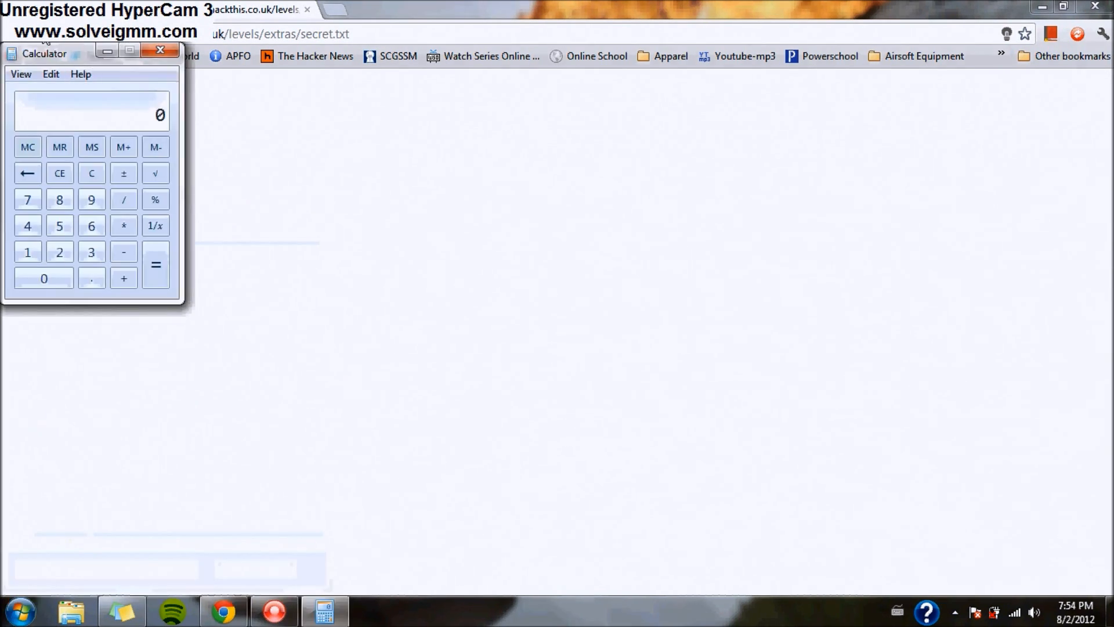
click(21, 74)
click(49, 129)
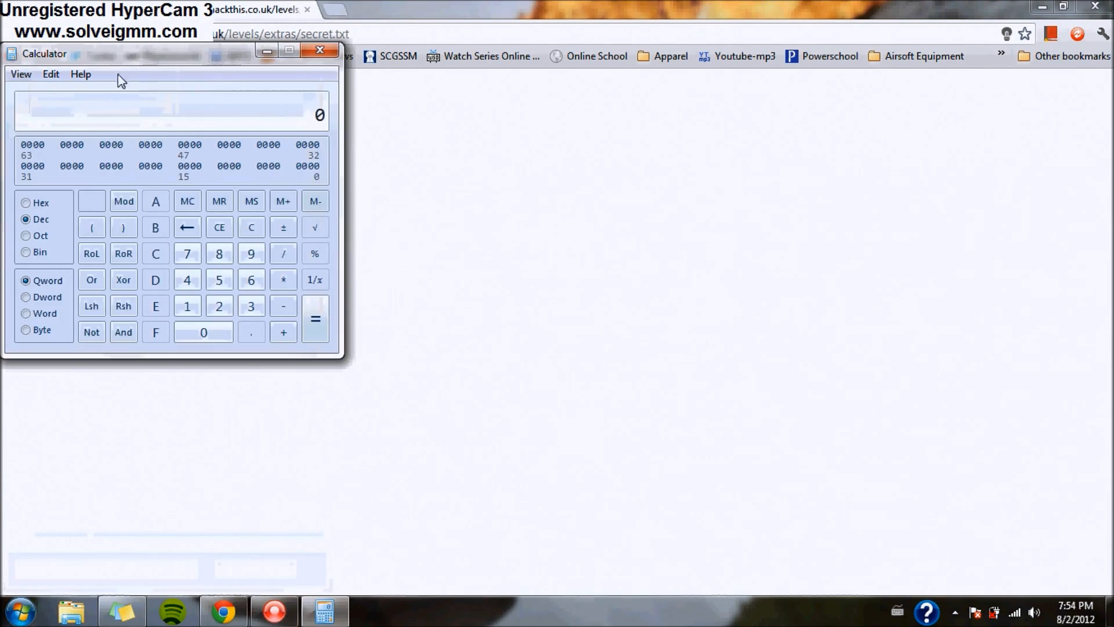
drag(119, 81, 383, 107)
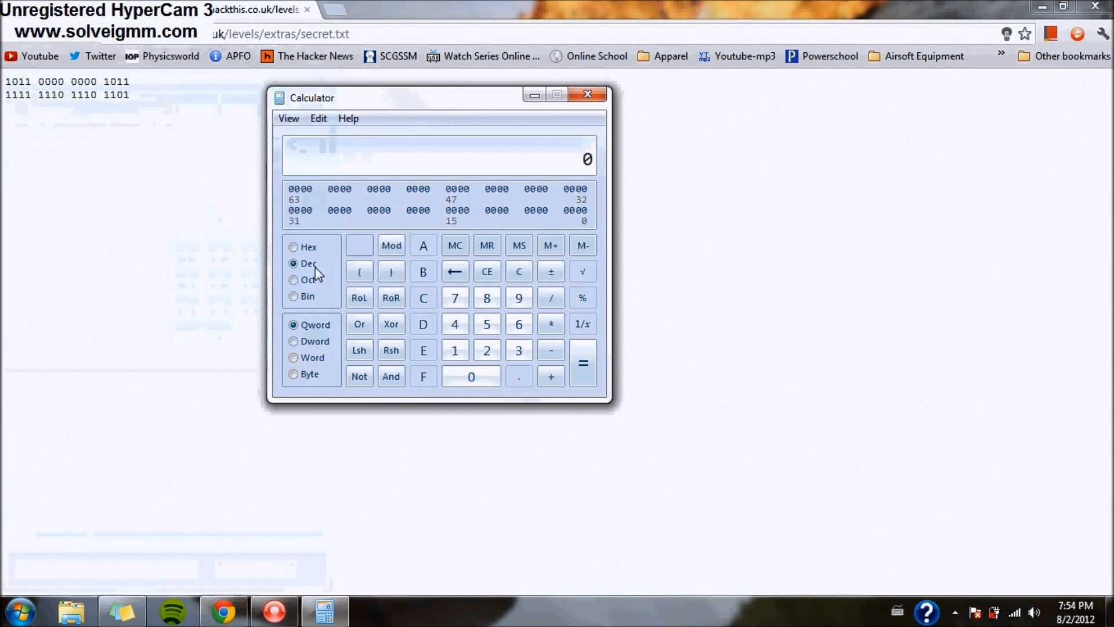
click(290, 298)
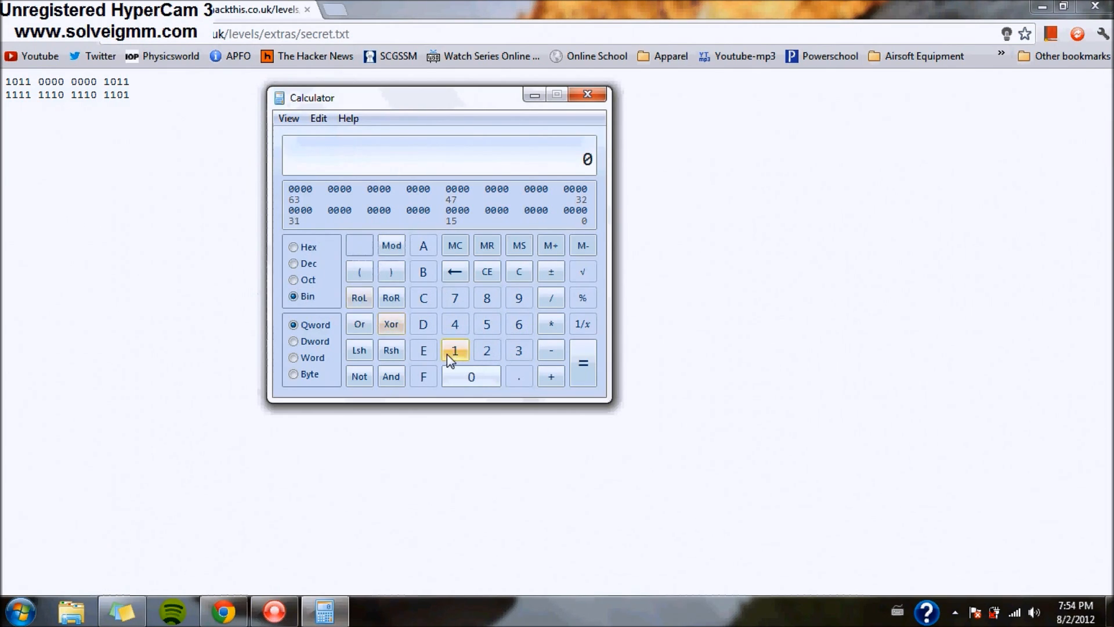
text(0110000)
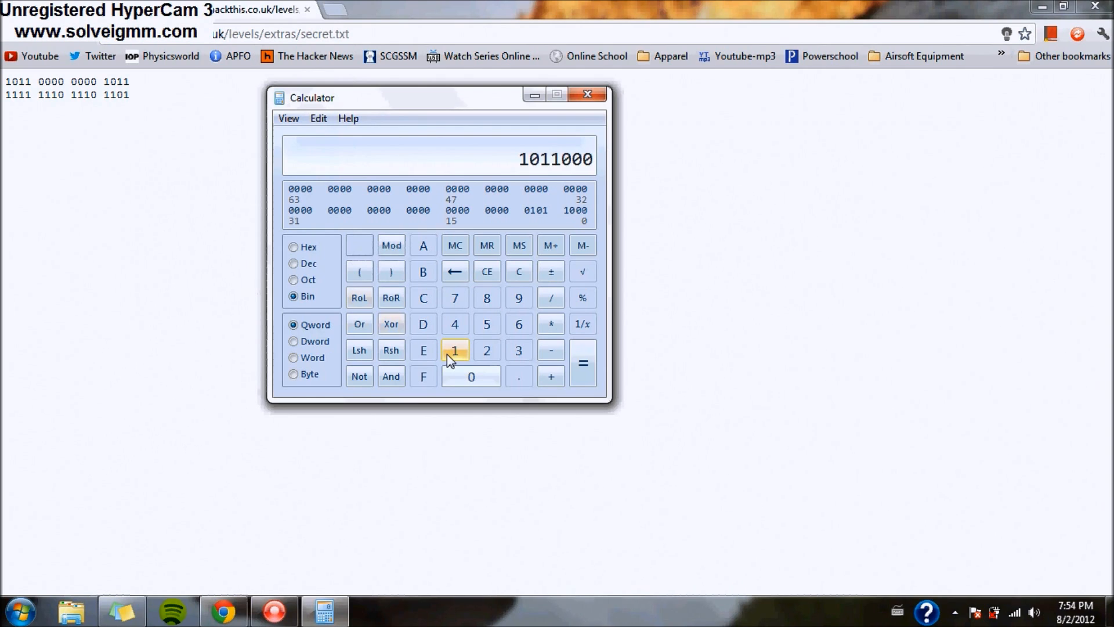
text(0000)
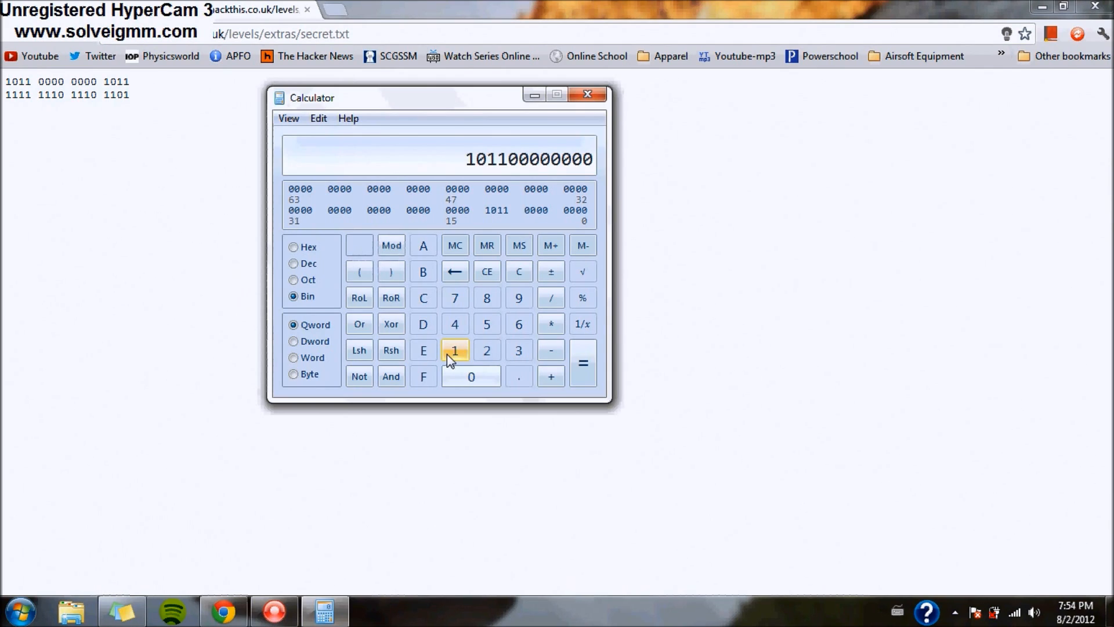
text(1011)
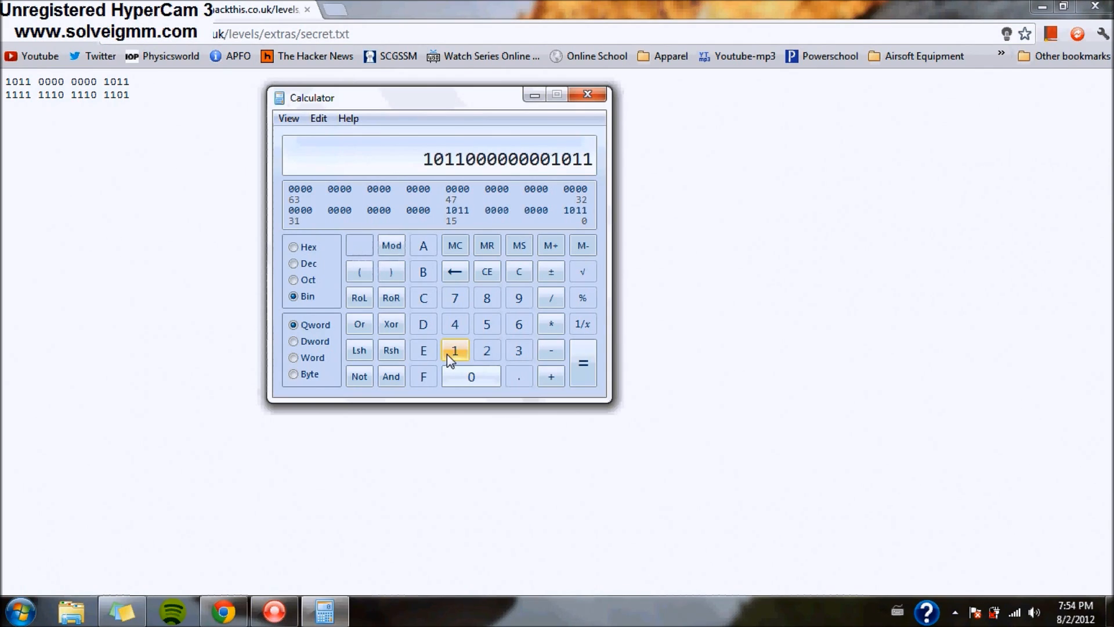
click(294, 248)
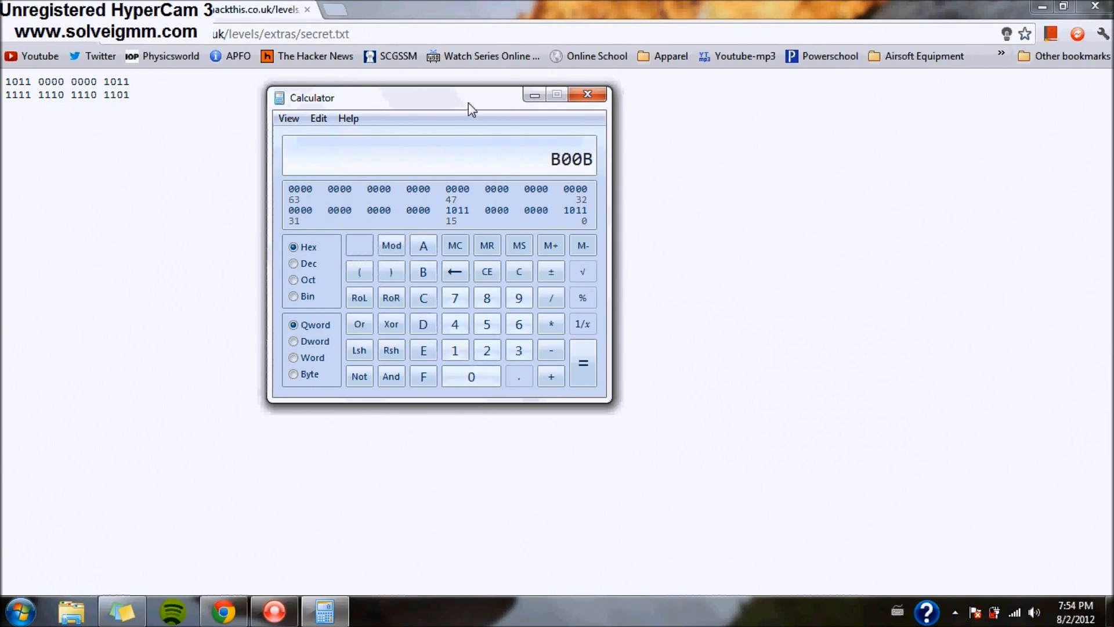
click(14, 34)
- Put B00B in the Level 8 Username field, then return to the binary listing and Calculator
click(486, 245)
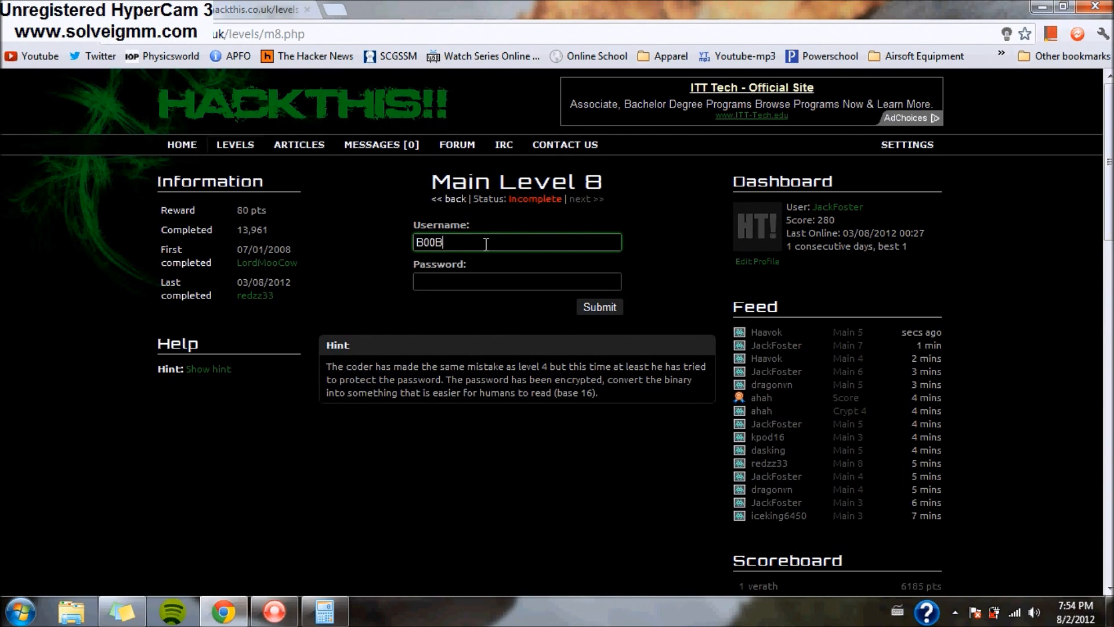
click(475, 285)
click(221, 5)
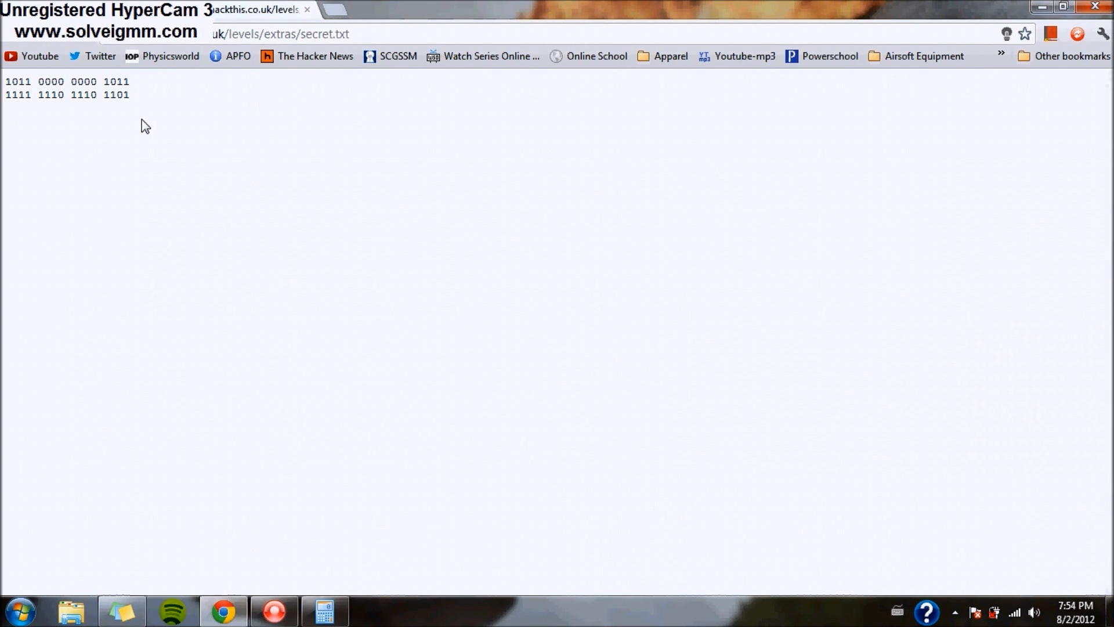
click(325, 611)
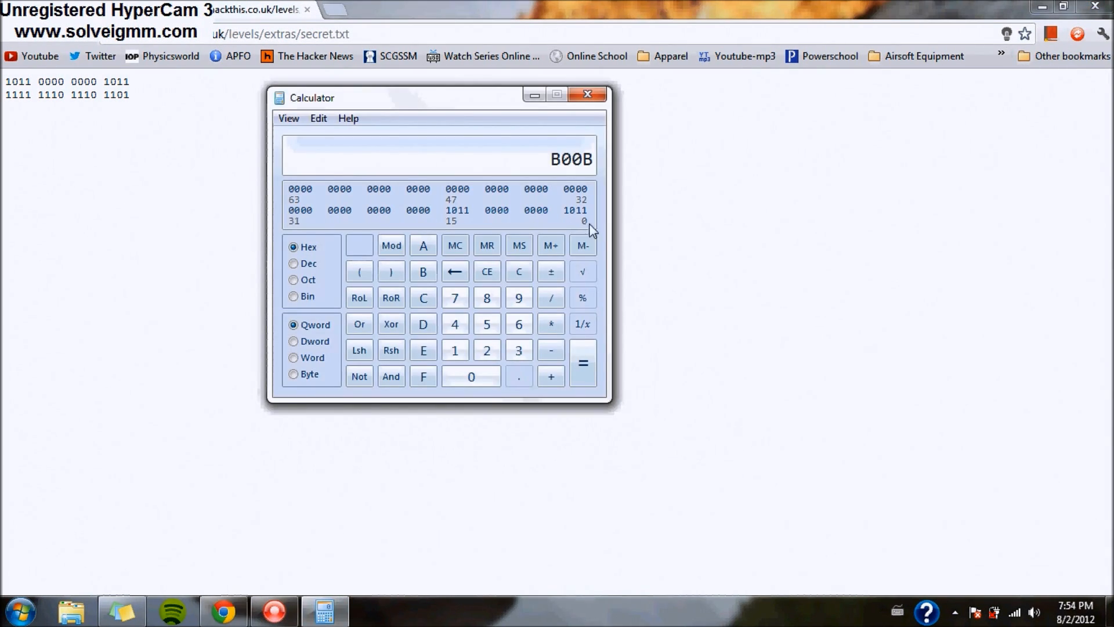
click(422, 299)
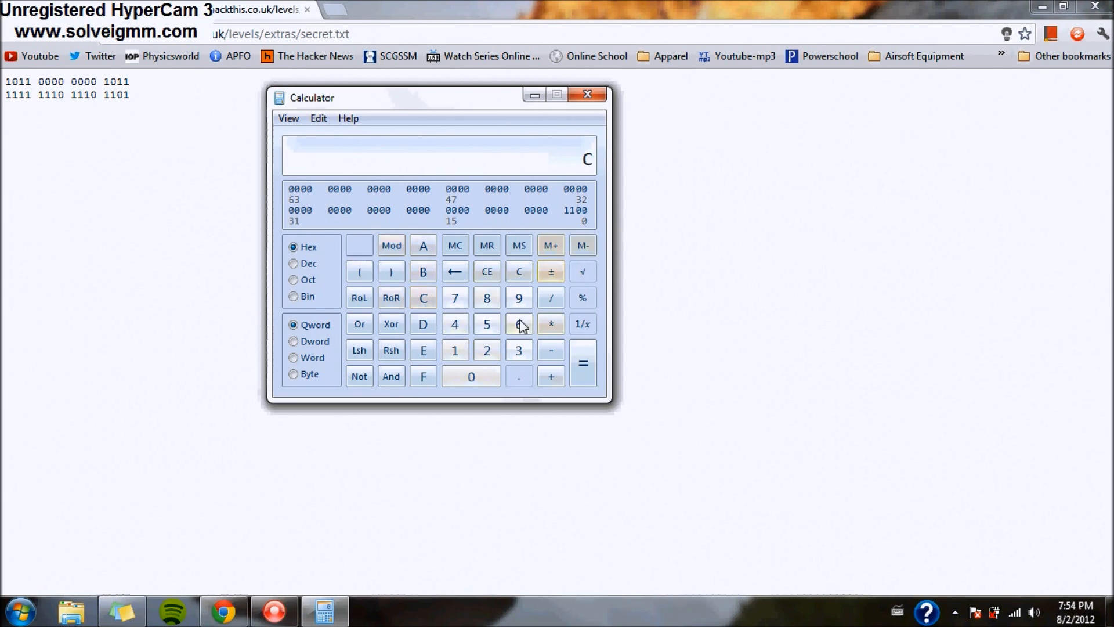
click(448, 272)
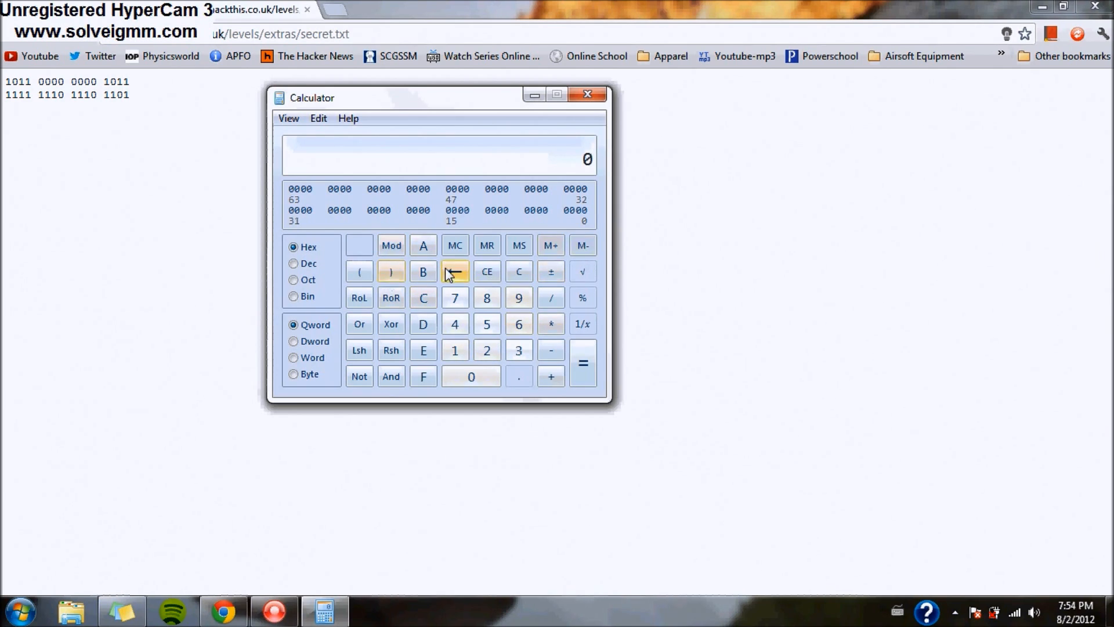
click(293, 297)
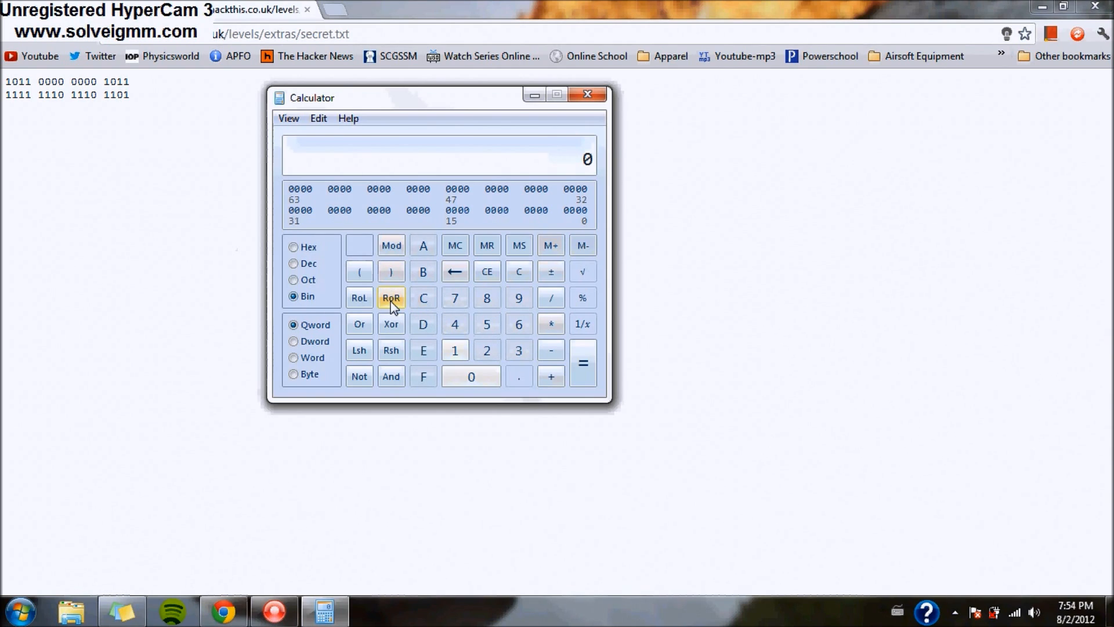
text(1111)
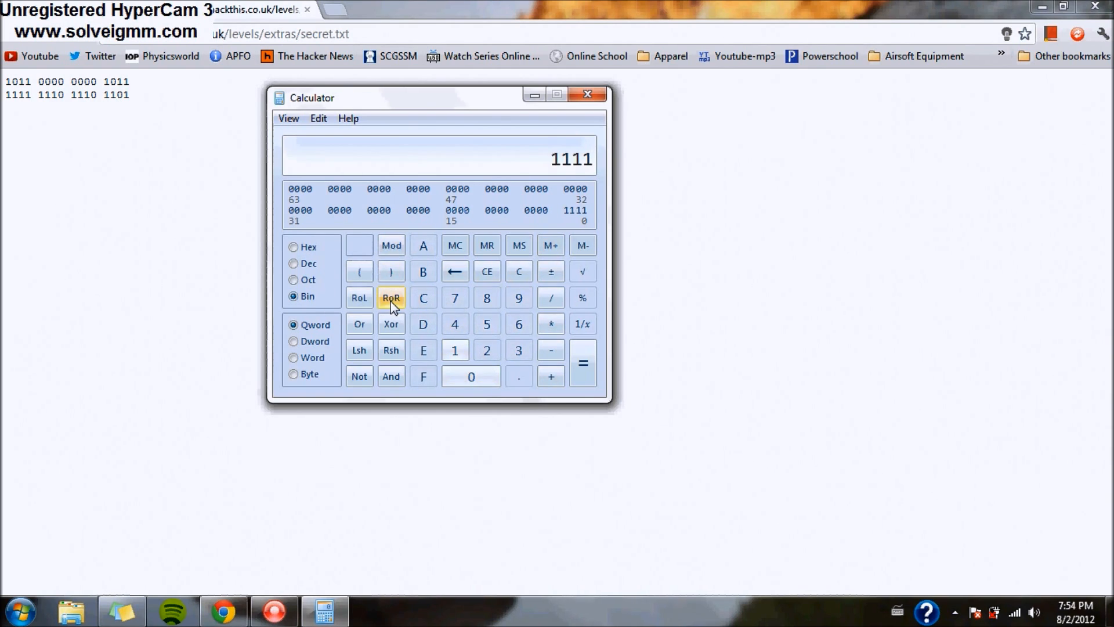
text(011101101)
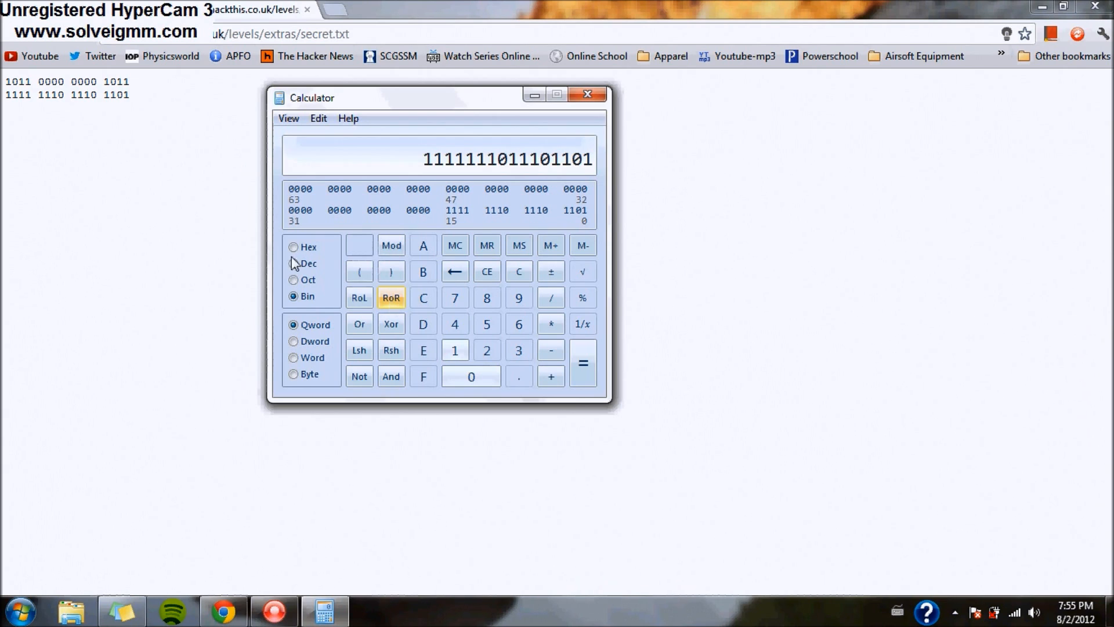
click(301, 248)
click(587, 94)
key(alt+Left)
- Submit password FEED with username B00B, completing Main Level 8 and reaching score 360
click(497, 274)
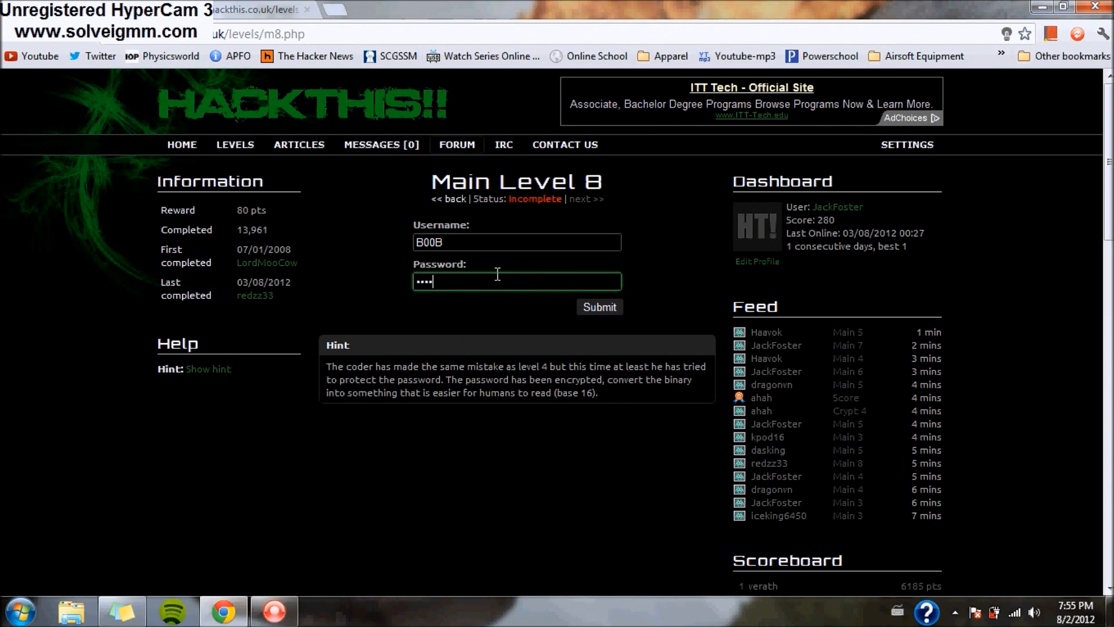
text(FEED)
click(599, 306)
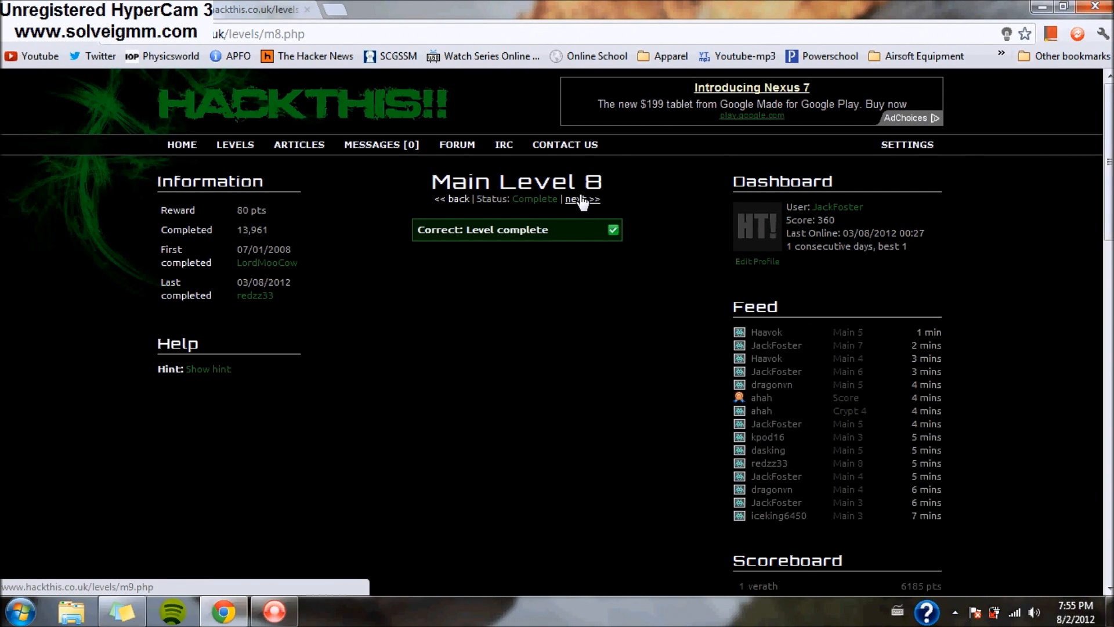
click(582, 201)
- Reveal and read the Main Level 9 hint about exploiting the email form
mouse_move(235, 145)
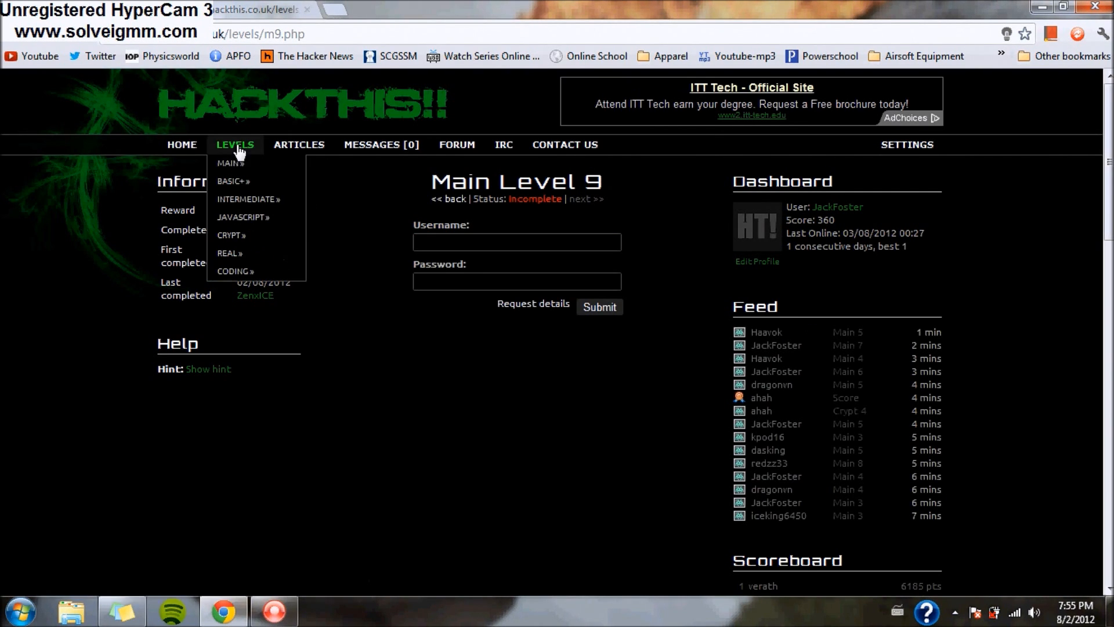
mouse_move(259, 163)
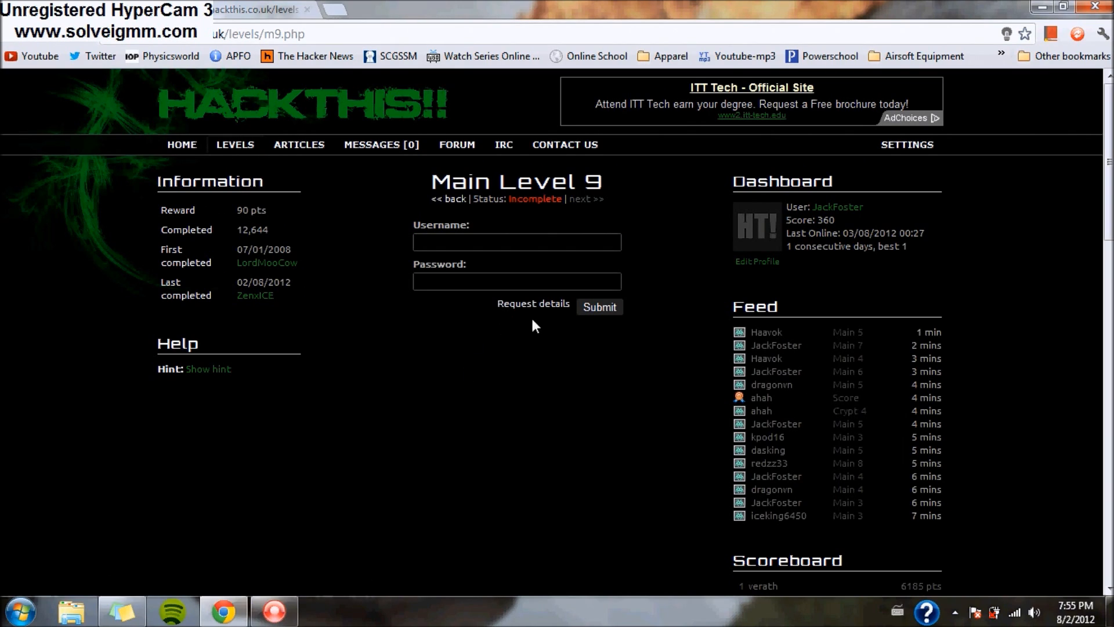
click(217, 371)
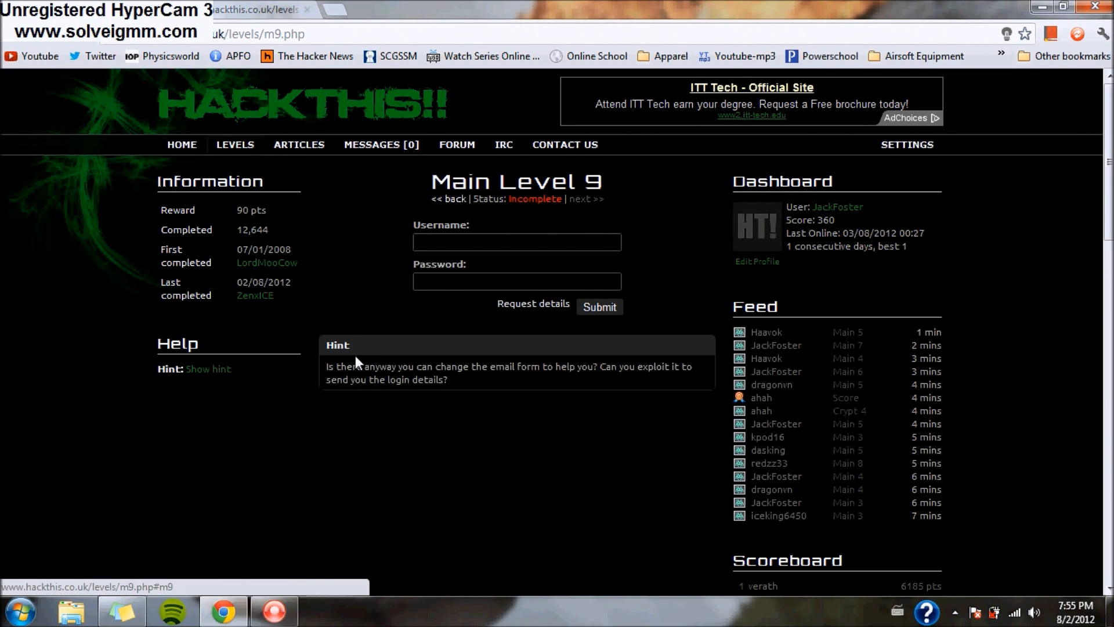
drag(334, 366, 527, 397)
click(526, 397)
- Go to the request-details page and bring up the Email field's context menu
click(533, 304)
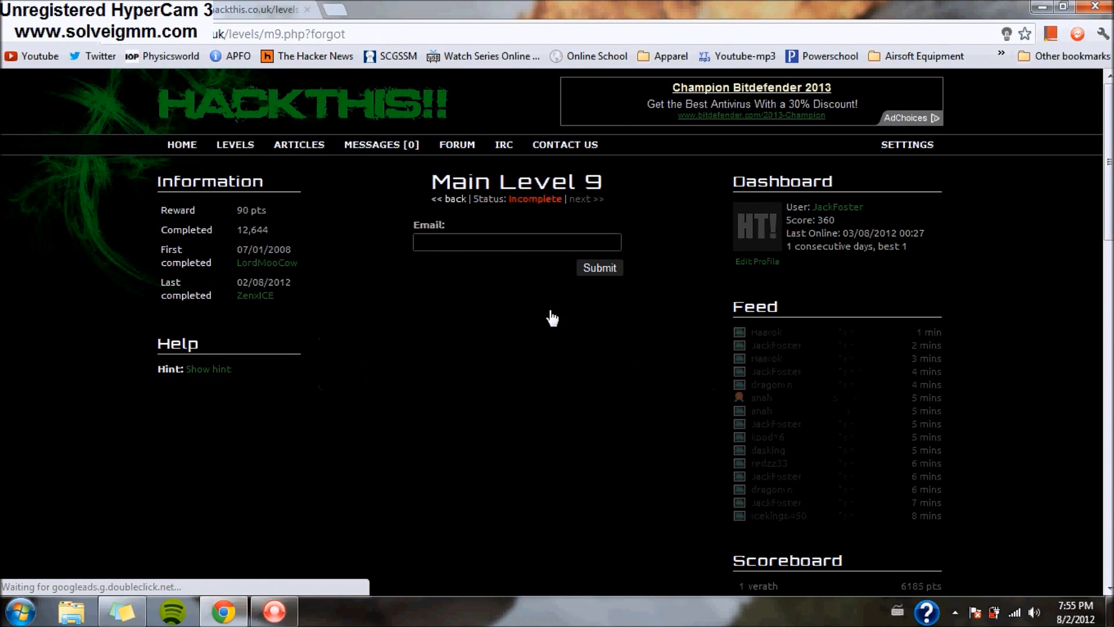
click(471, 243)
right_click(471, 242)
- Inspect the Email field and select the hidden address input holding the admin e-mail
click(524, 465)
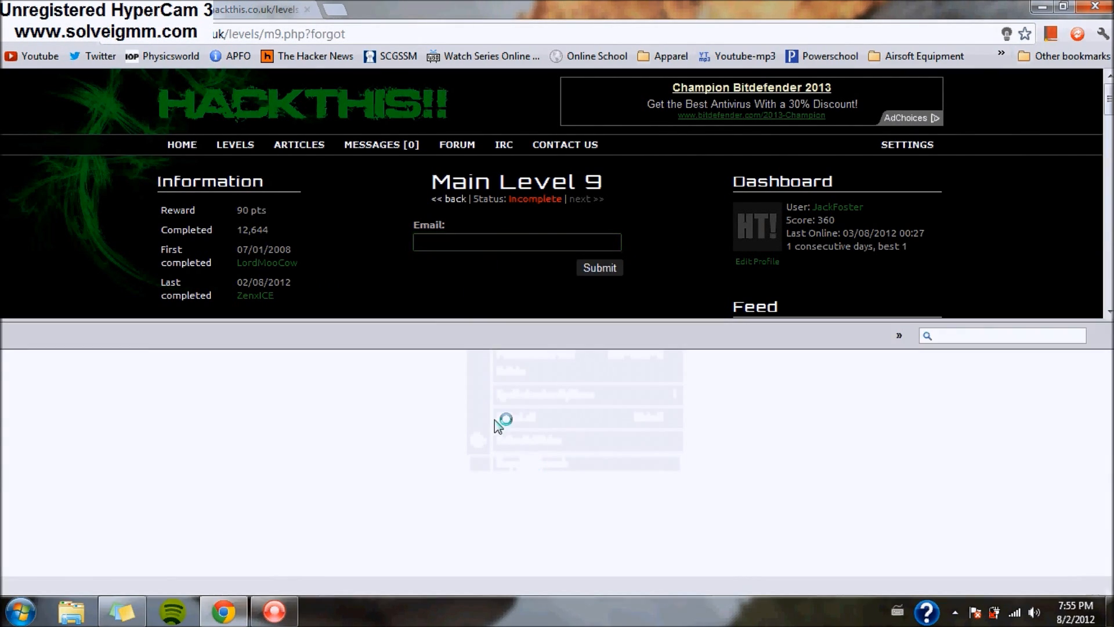
drag(835, 426, 810, 494)
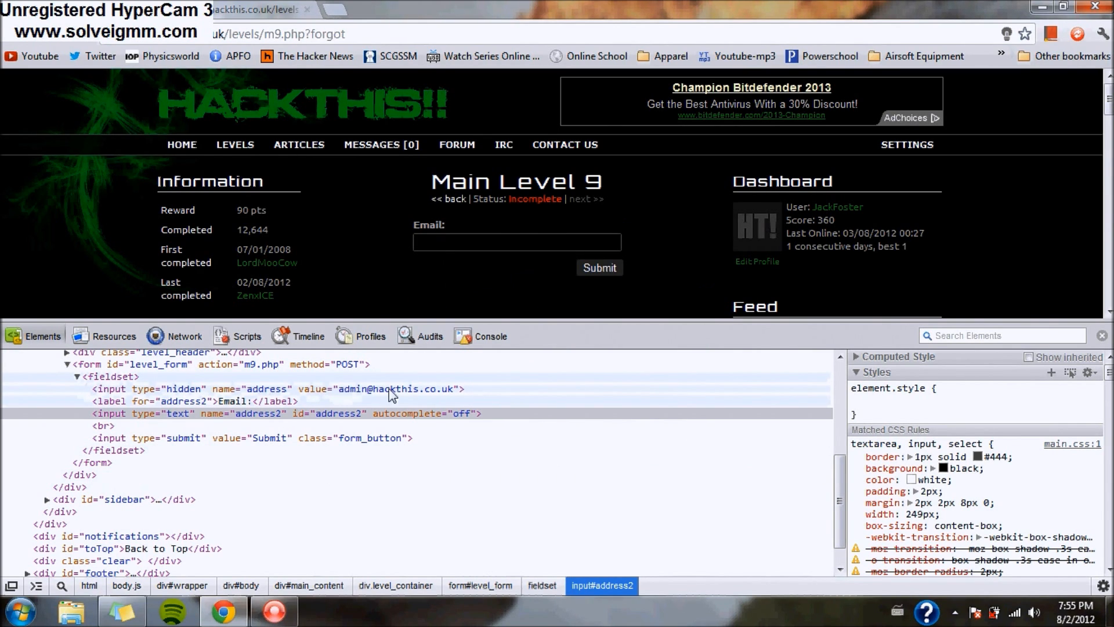
click(429, 388)
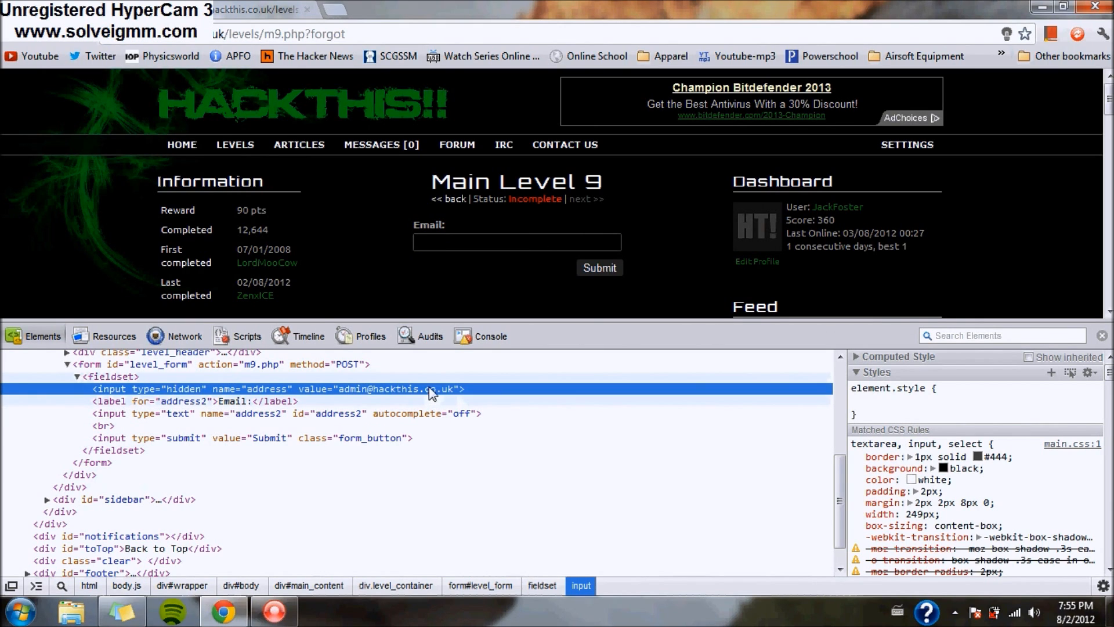
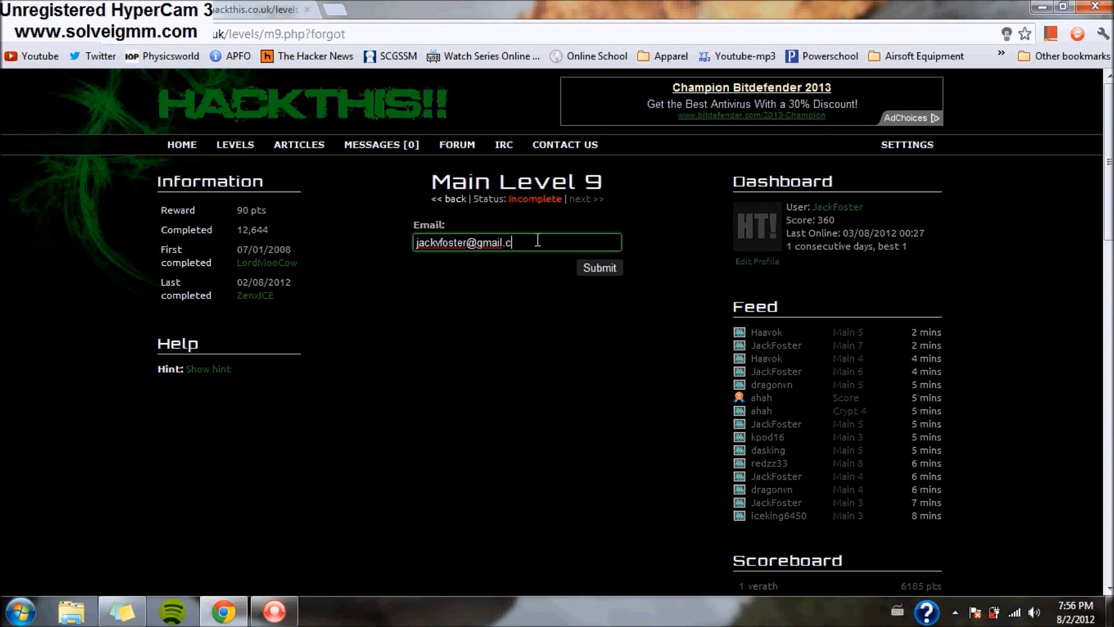
- Submit the Level 9 form so the login details are emailed to your own address
click(593, 269)
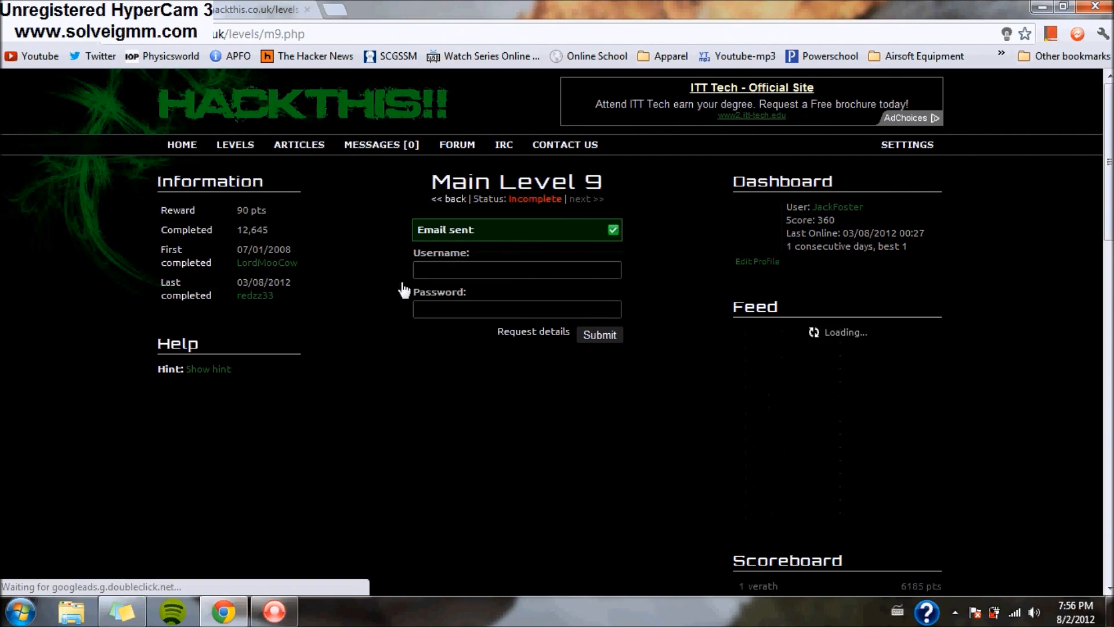
- Copy the emailed username from Gmail into the Level 9 username field, removing the leading space
click(335, 9)
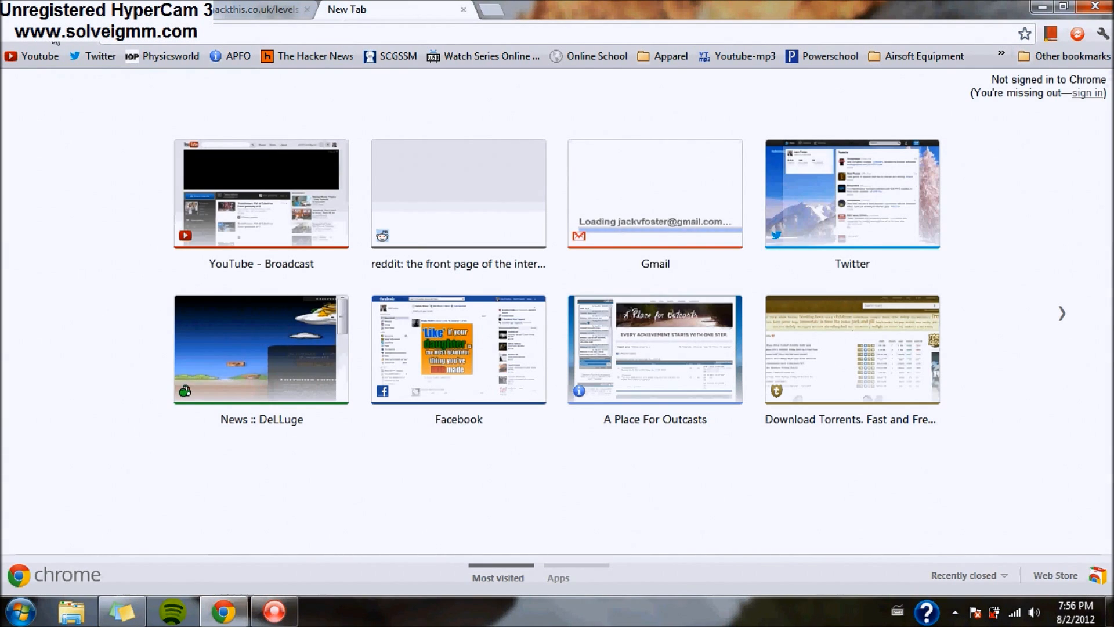
click(86, 33)
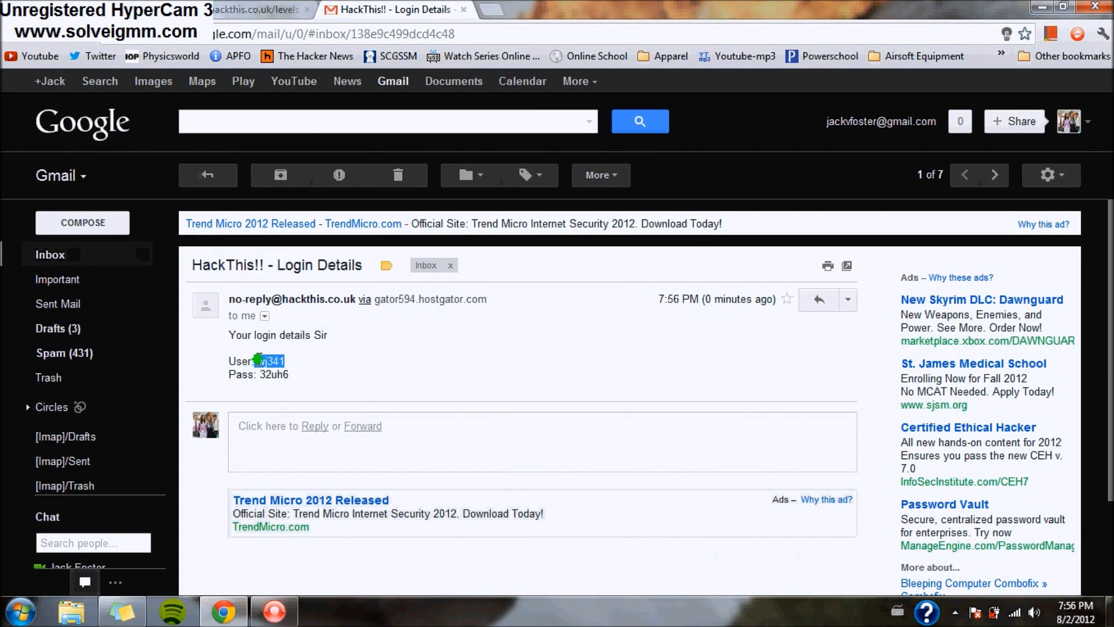
right_click(279, 361)
click(293, 367)
key(ctrl+shift+Tab)
click(465, 271)
text(wj341)
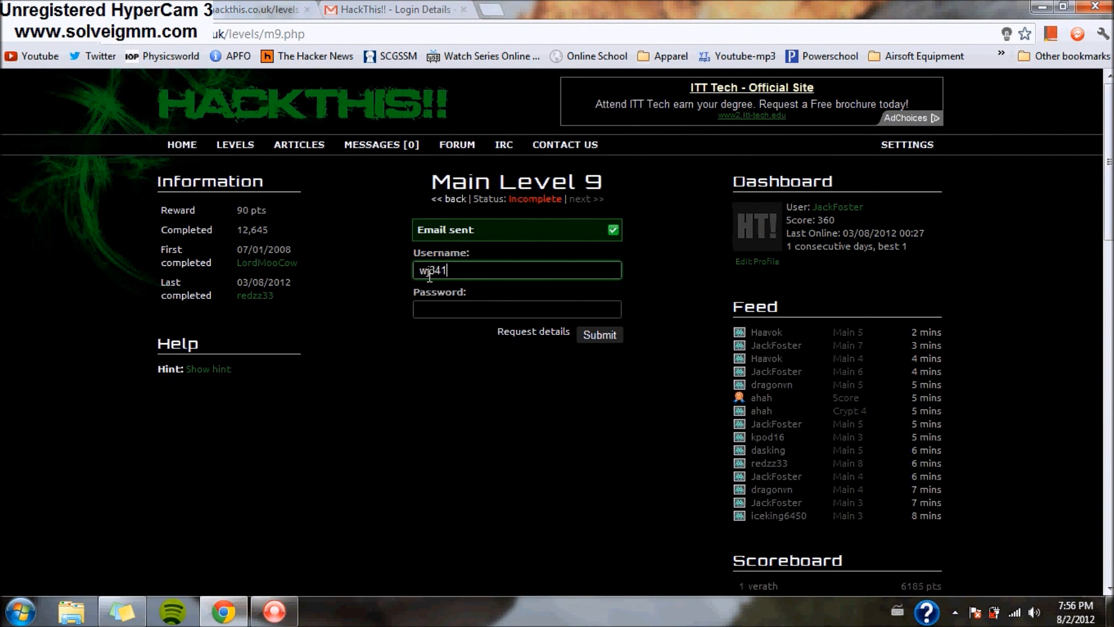
key(Home)
key(Delete)
- Copy the emailed password into the Level 9 password field and submit the login
click(341, 9)
drag(289, 375, 259, 371)
right_click(260, 372)
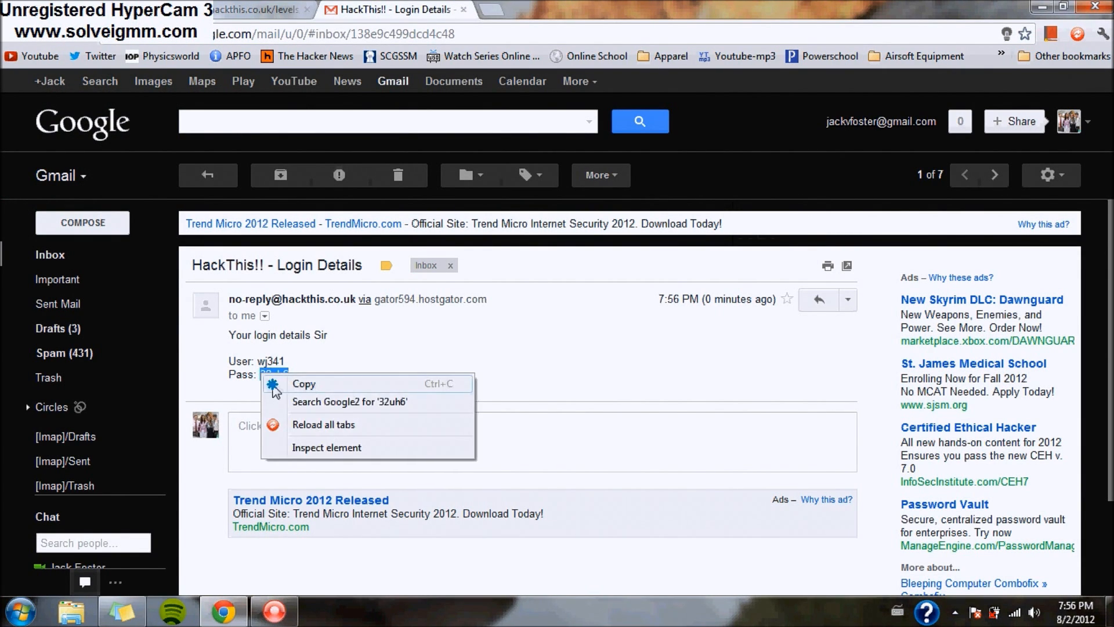
click(278, 380)
click(255, 9)
click(511, 308)
key(ctrl+v)
click(589, 341)
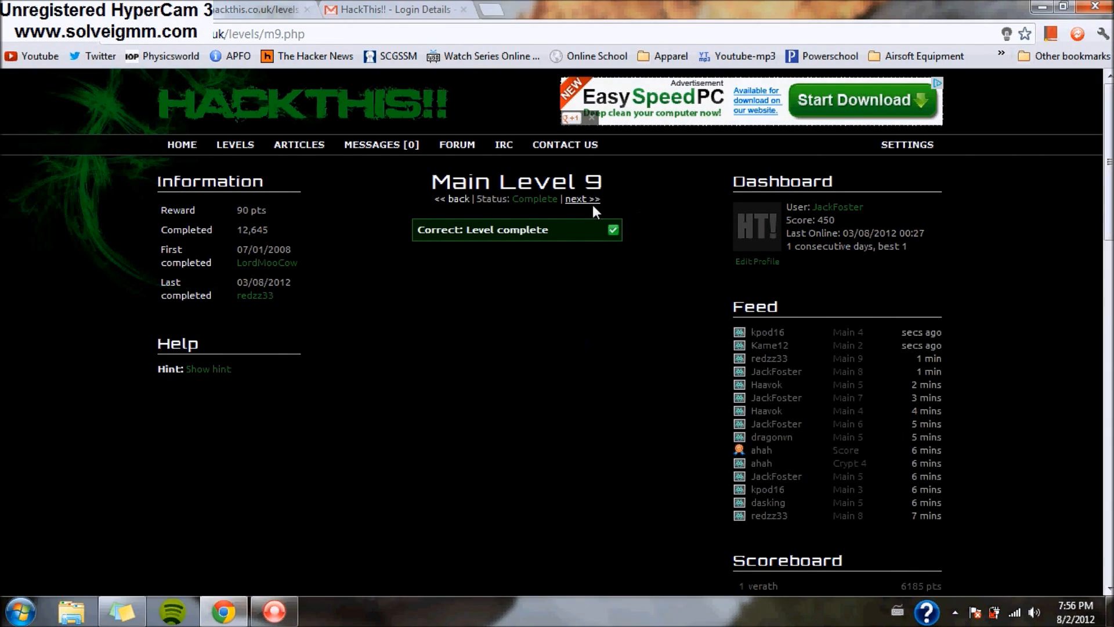
- Continue to Main Level 10 and close the Gmail and secret.txt tabs
click(586, 200)
click(470, 11)
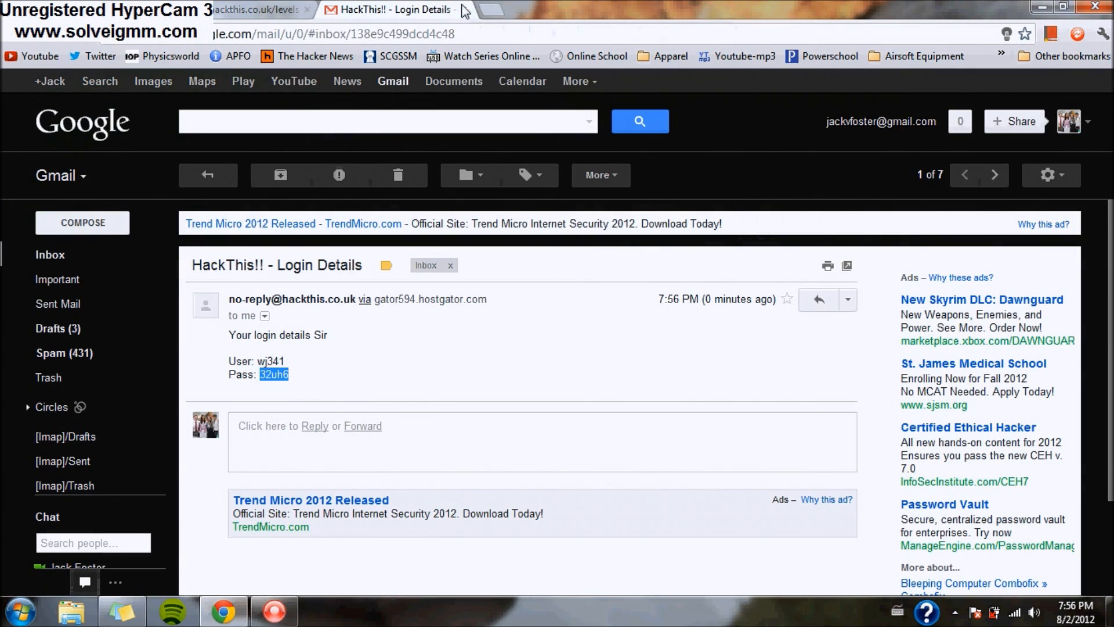
click(465, 12)
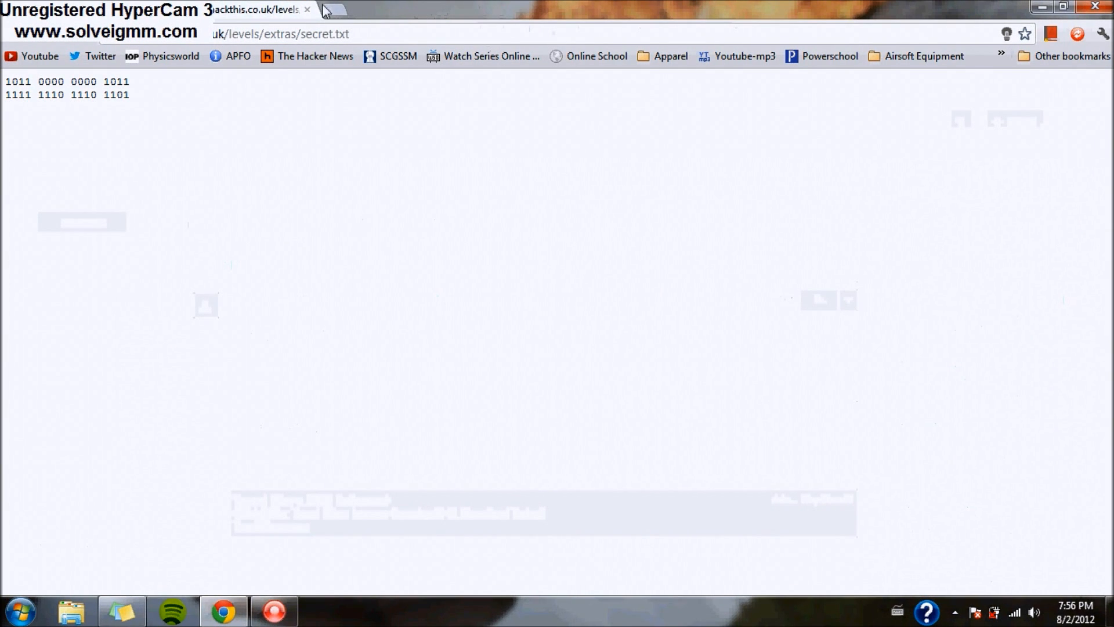
click(308, 10)
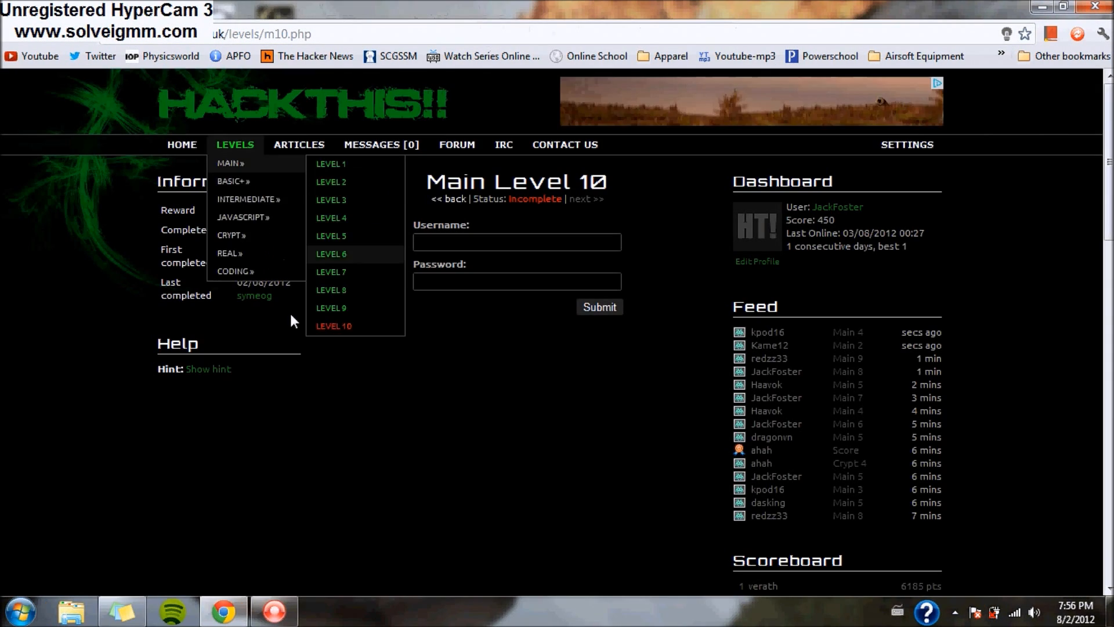
- Show the Main Level 10 hint, then try Inspect and reopen the page's context menu
click(209, 369)
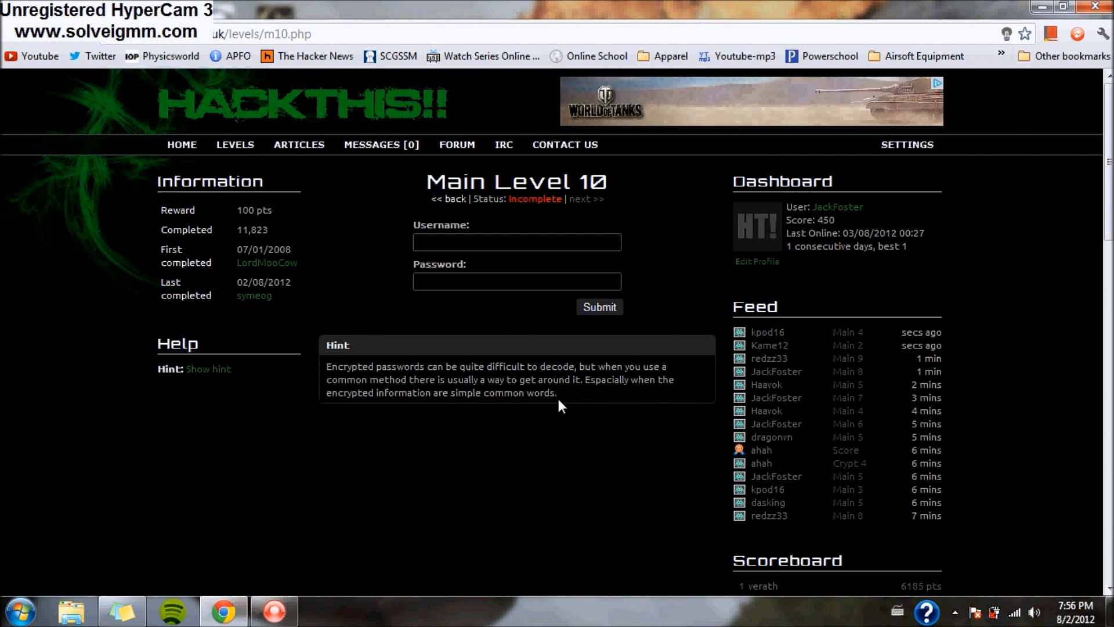
right_click(417, 426)
click(458, 413)
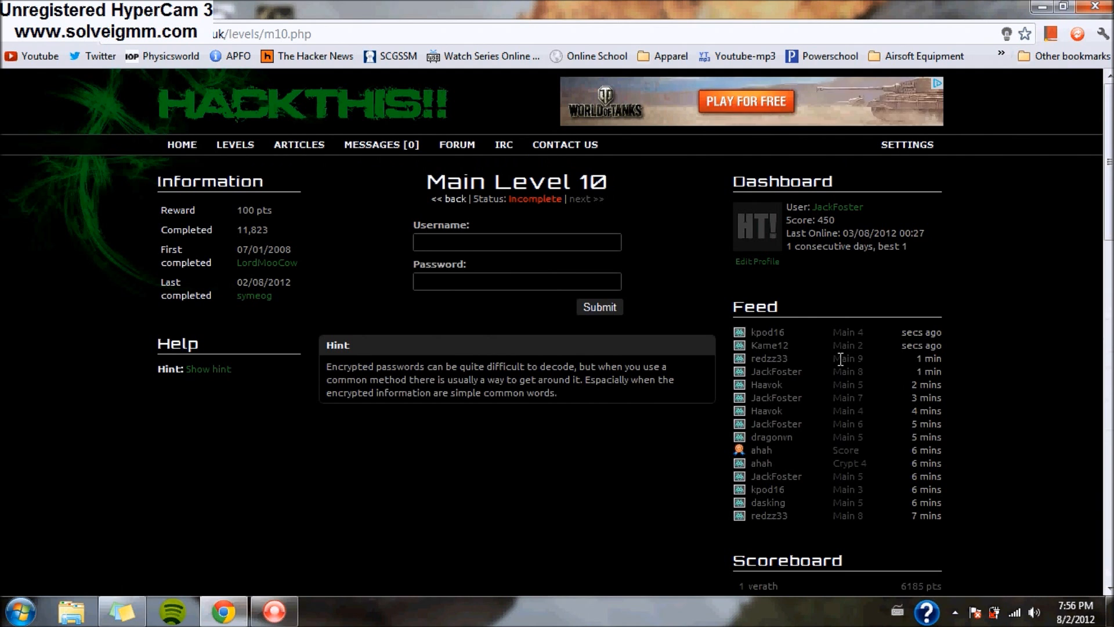
right_click(396, 450)
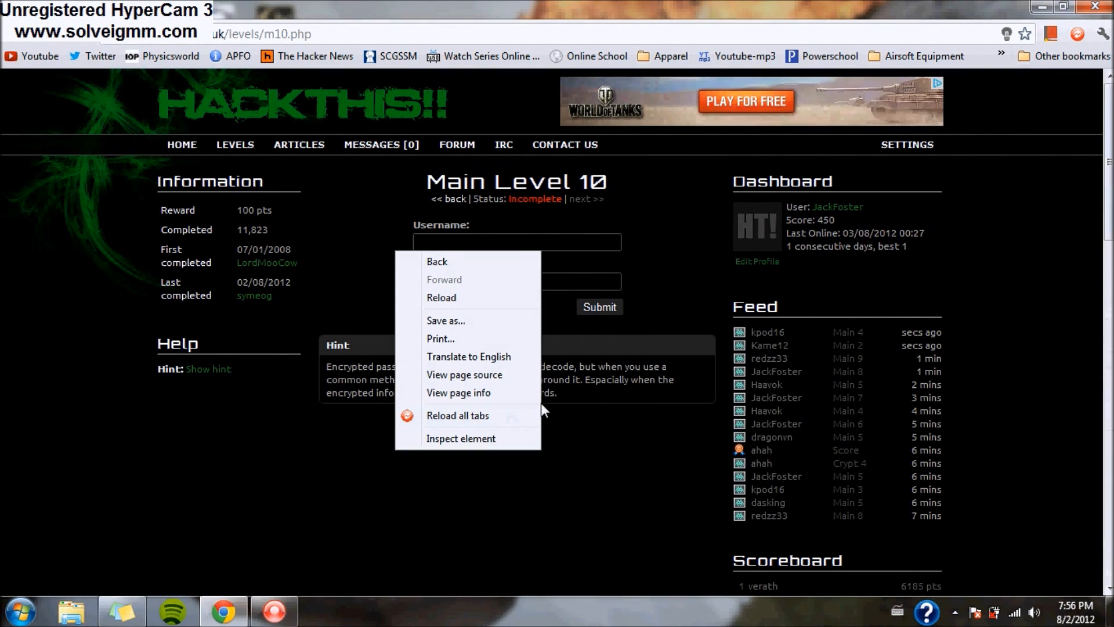
- In the Level 10 page source, search 'username' and copy the hidden value level10pass.html
click(510, 380)
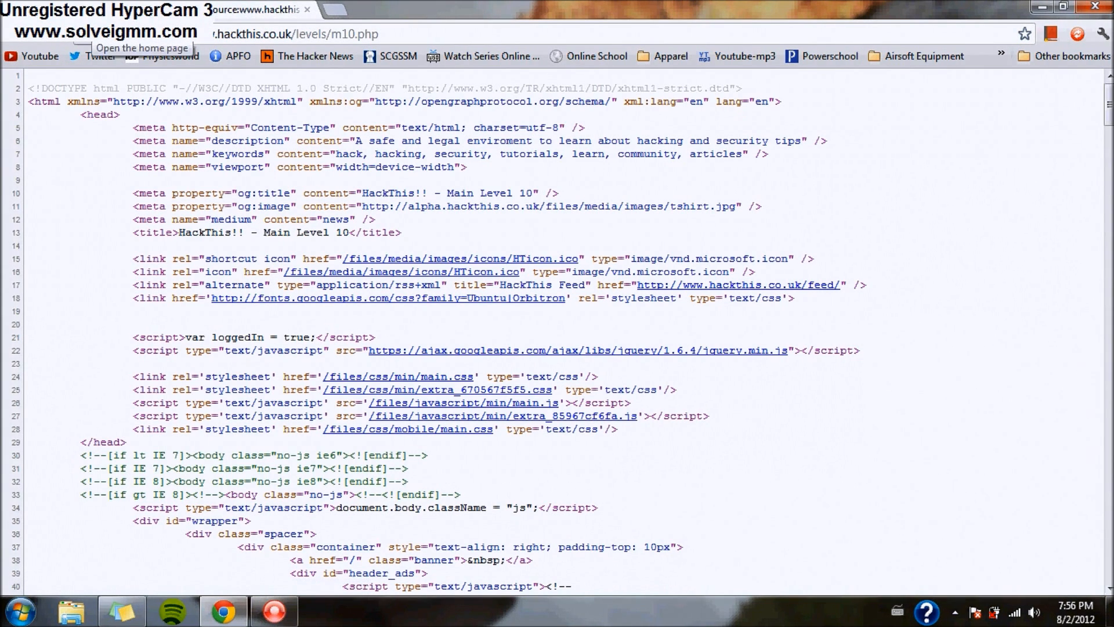
key(ctrl+f)
text(username)
scroll(783, 338, down, 5)
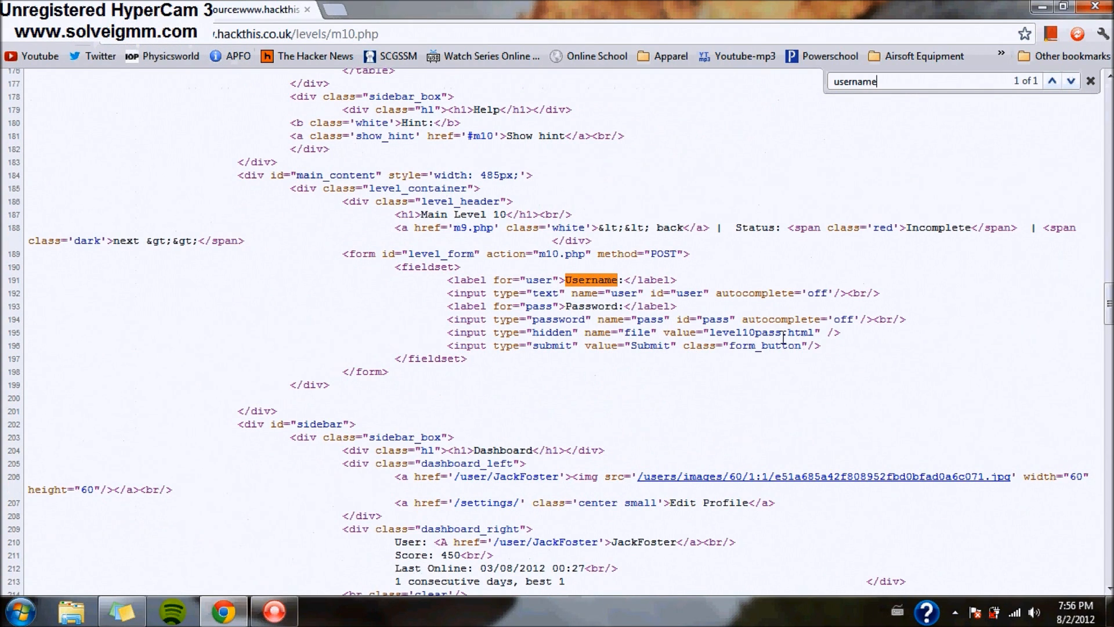
drag(816, 331, 708, 326)
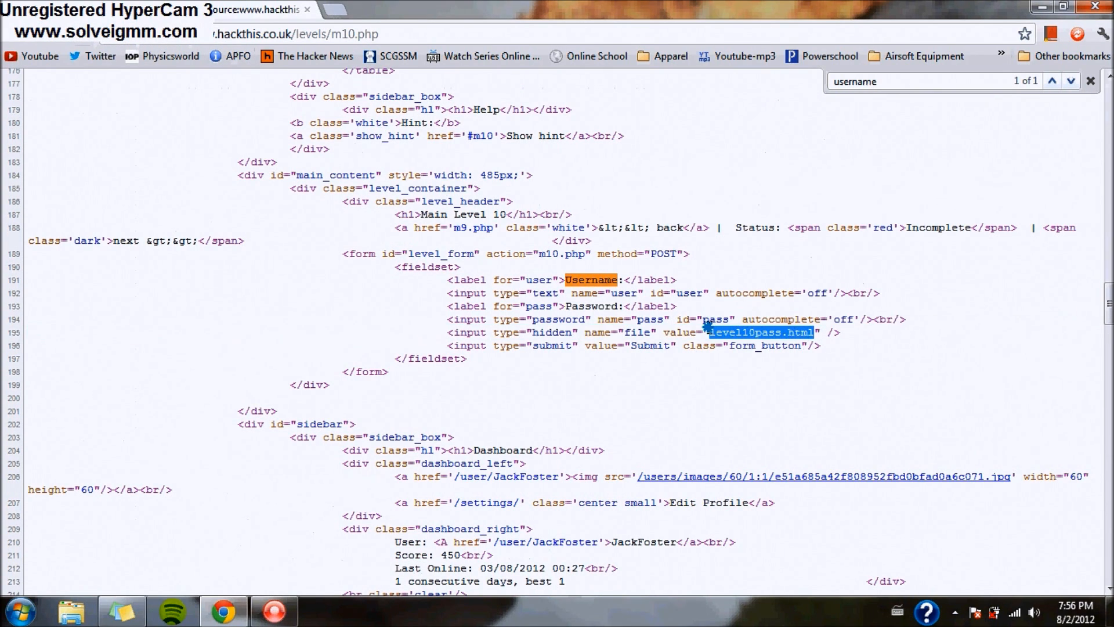
right_click(716, 332)
click(724, 345)
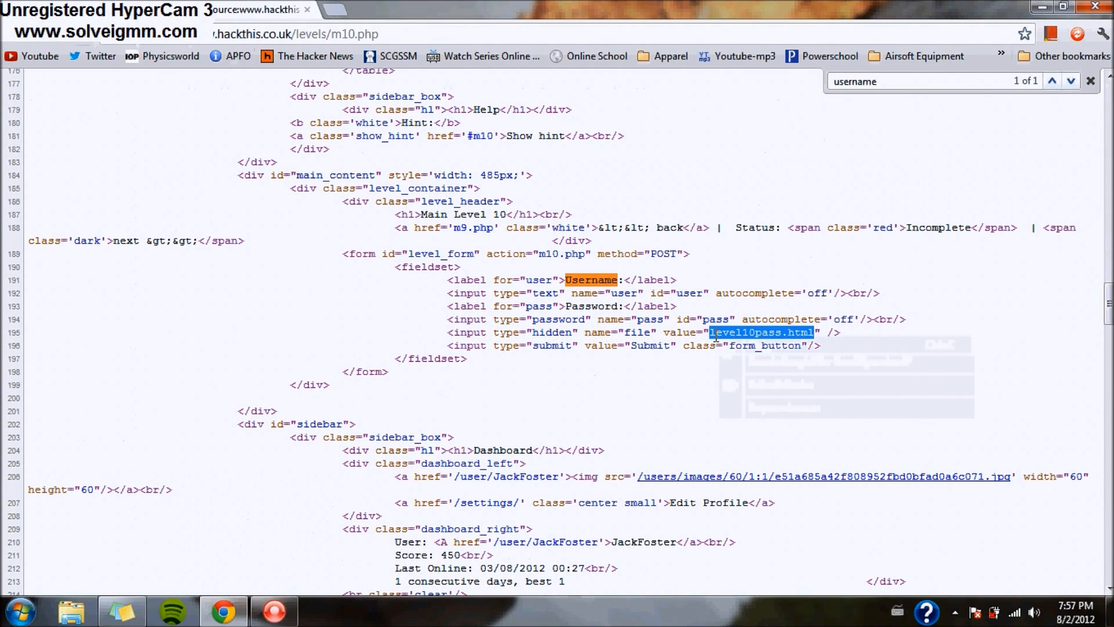
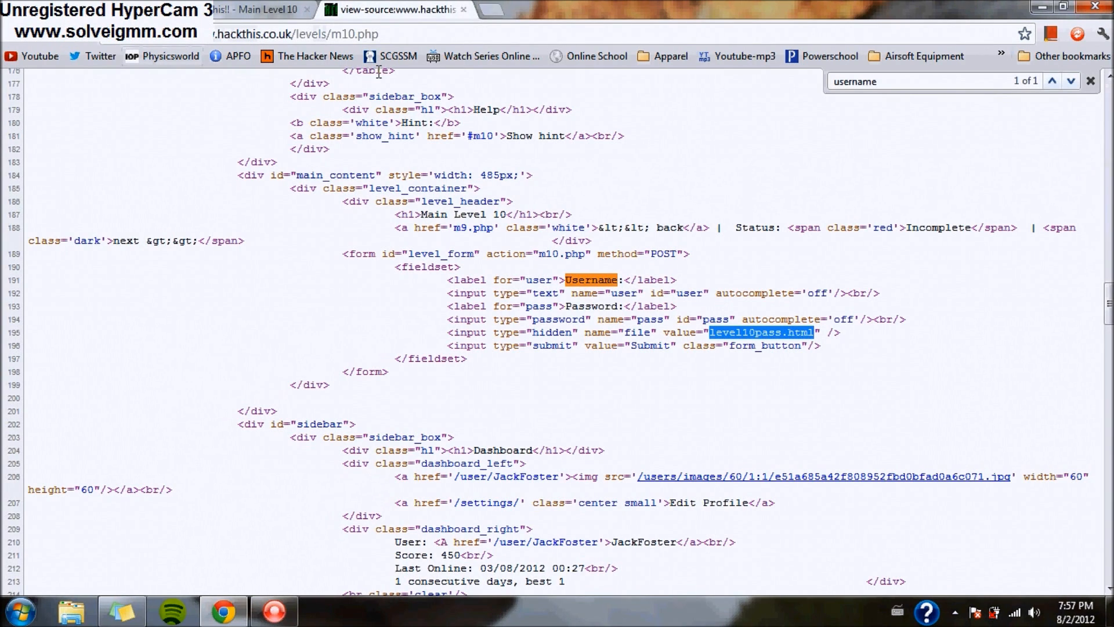
- On the Main Level 10 tab, replace m10.php in the address with 'extras' for level10pass.html
click(243, 10)
key(BackSpace)
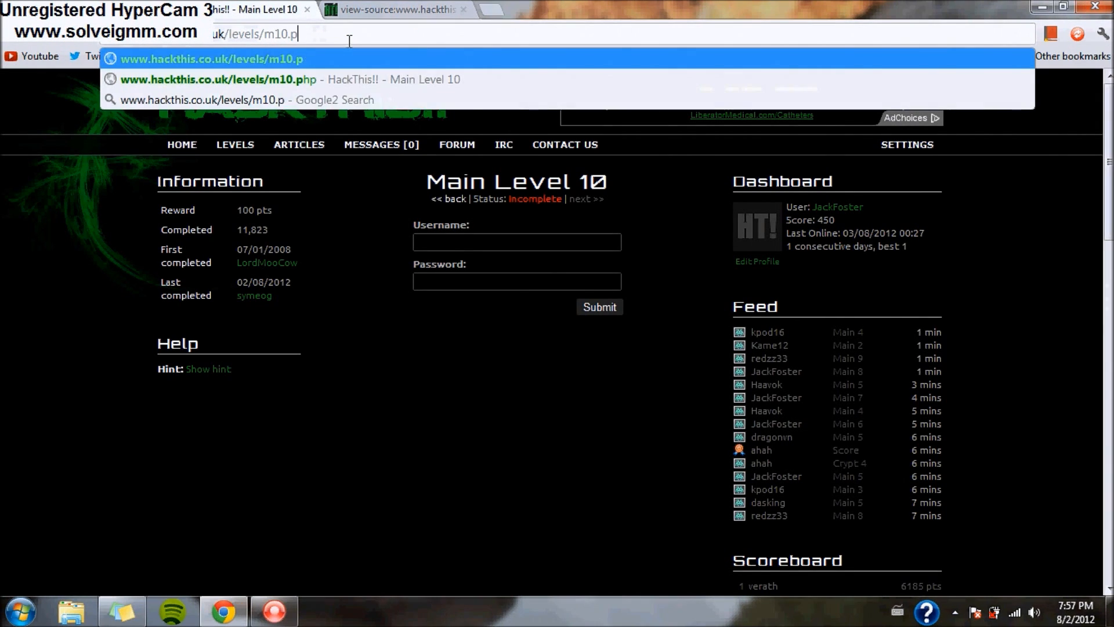
key(BackSpace)
text(xtras/level10pass)
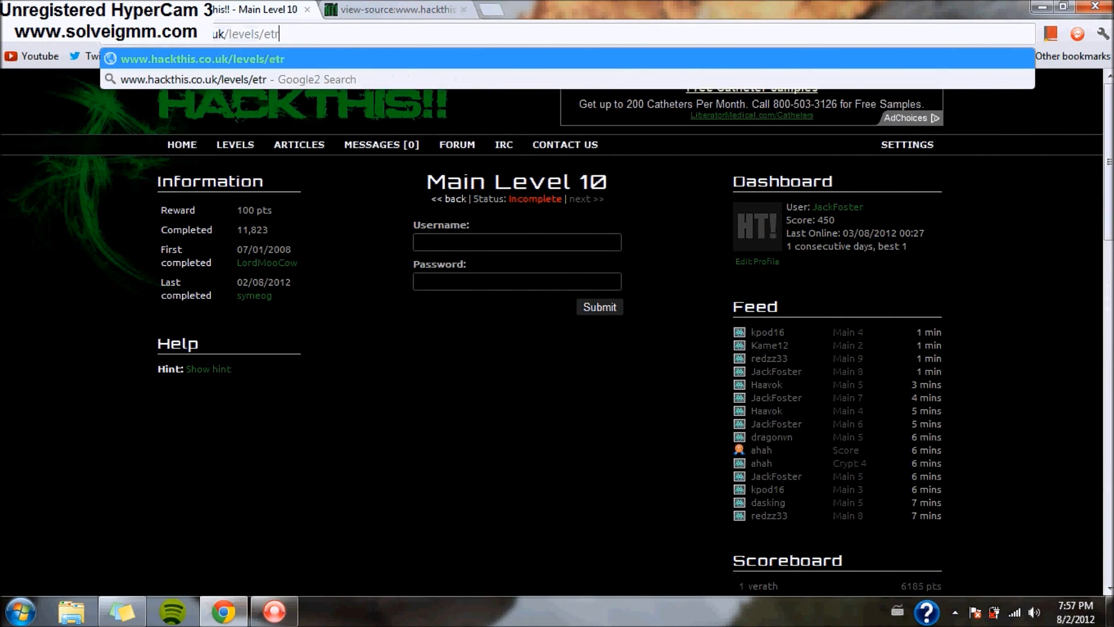
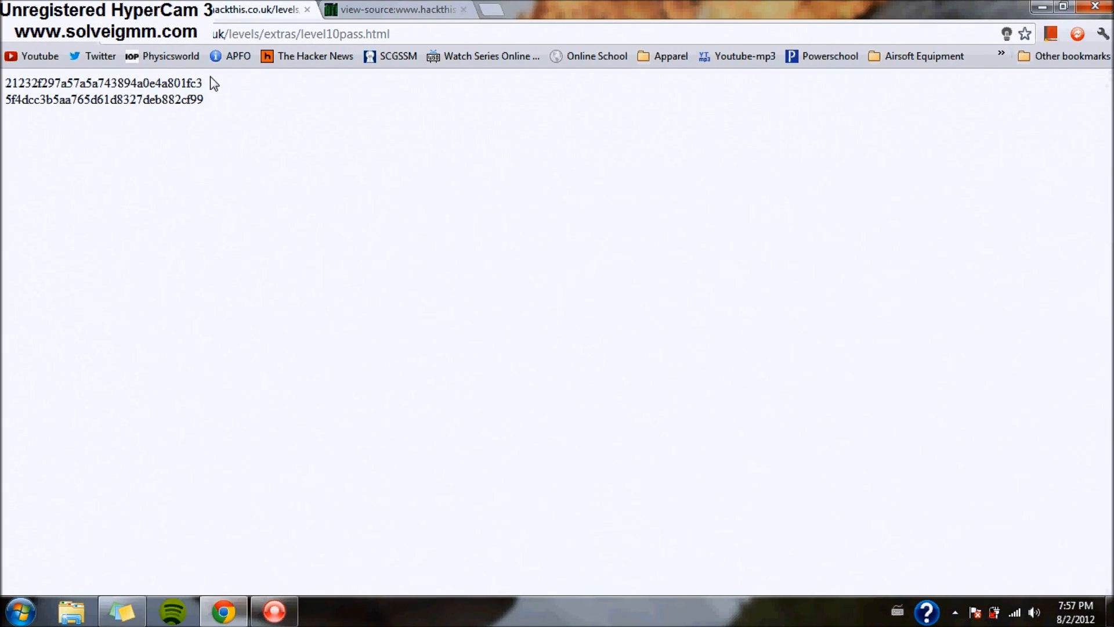
- Close the view-source tab, leaving the level10pass.html page with its two hash strings displayed
click(462, 9)
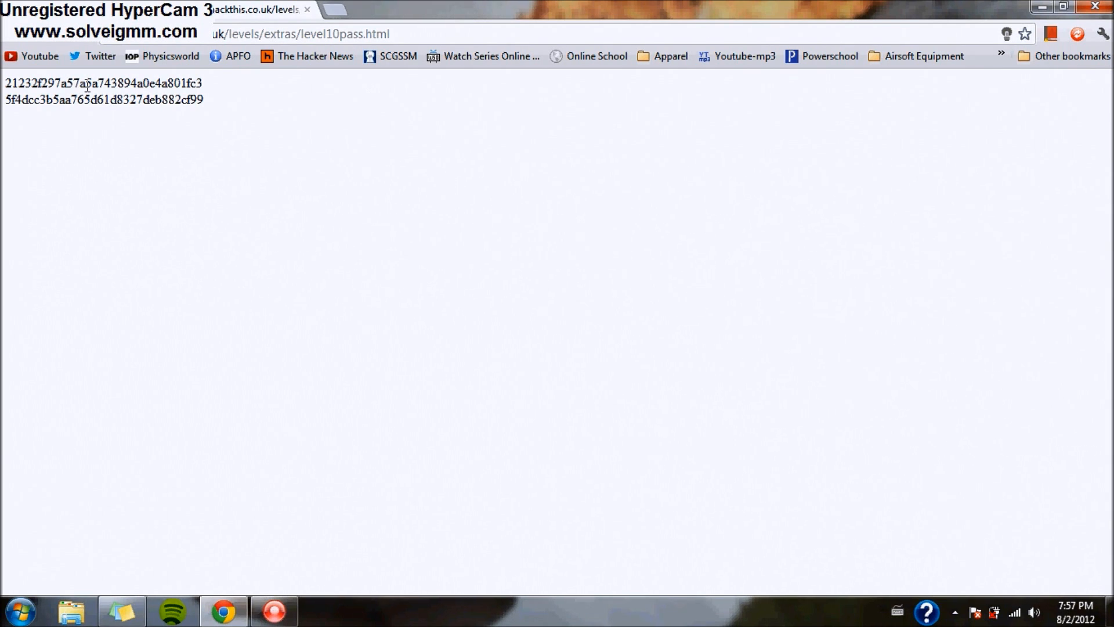
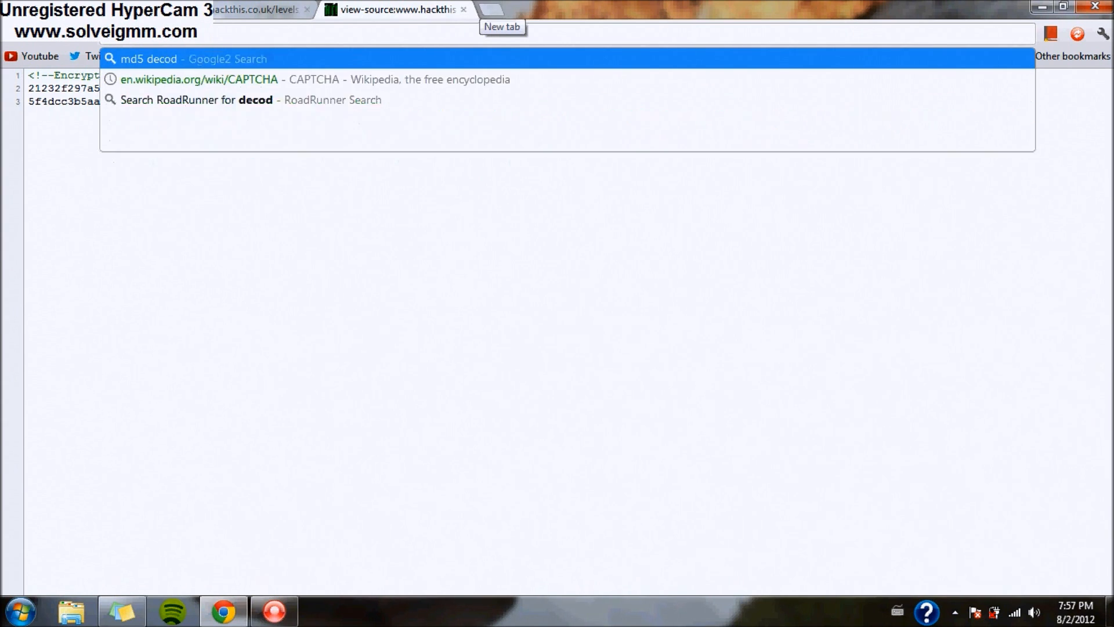
- Search Google for 'md5 decoder' and open the md5.web-max.ca MD5 decrypter page
key(Return)
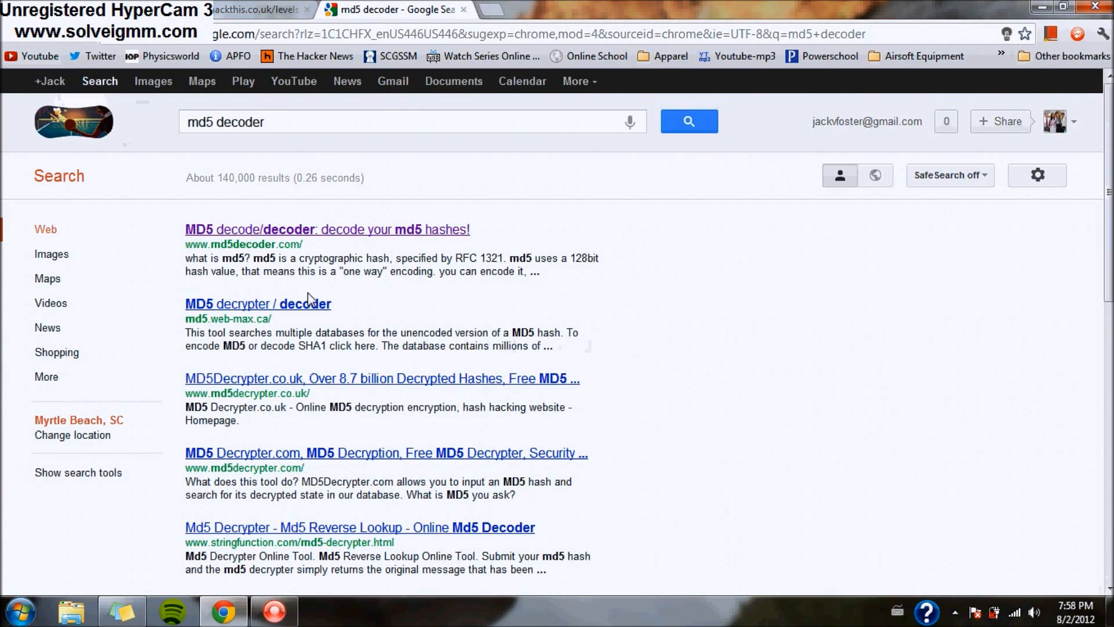
click(295, 307)
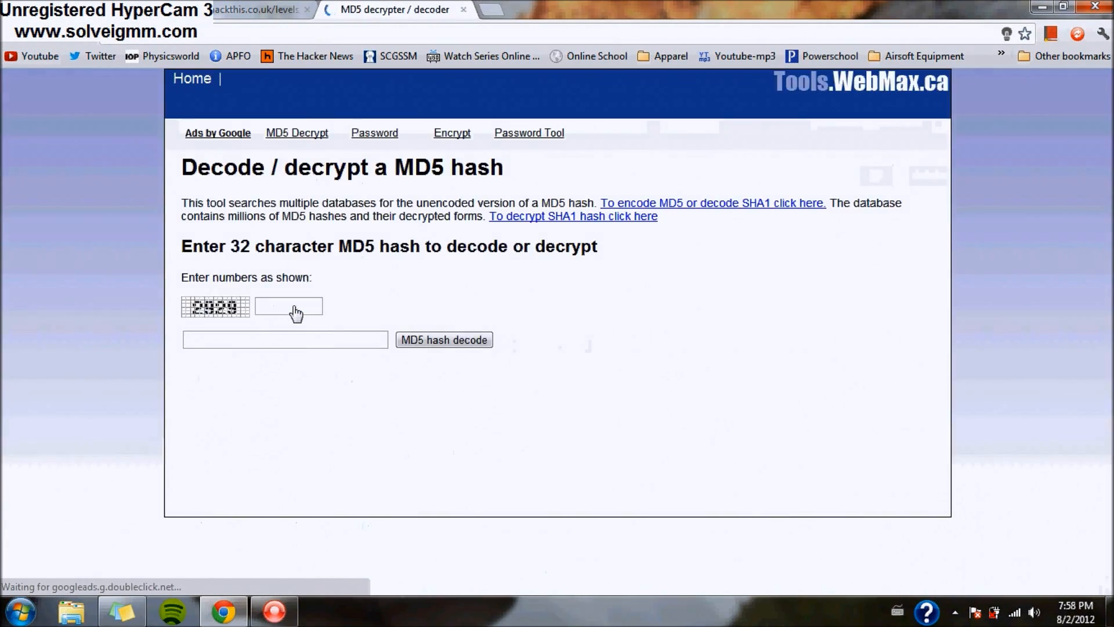
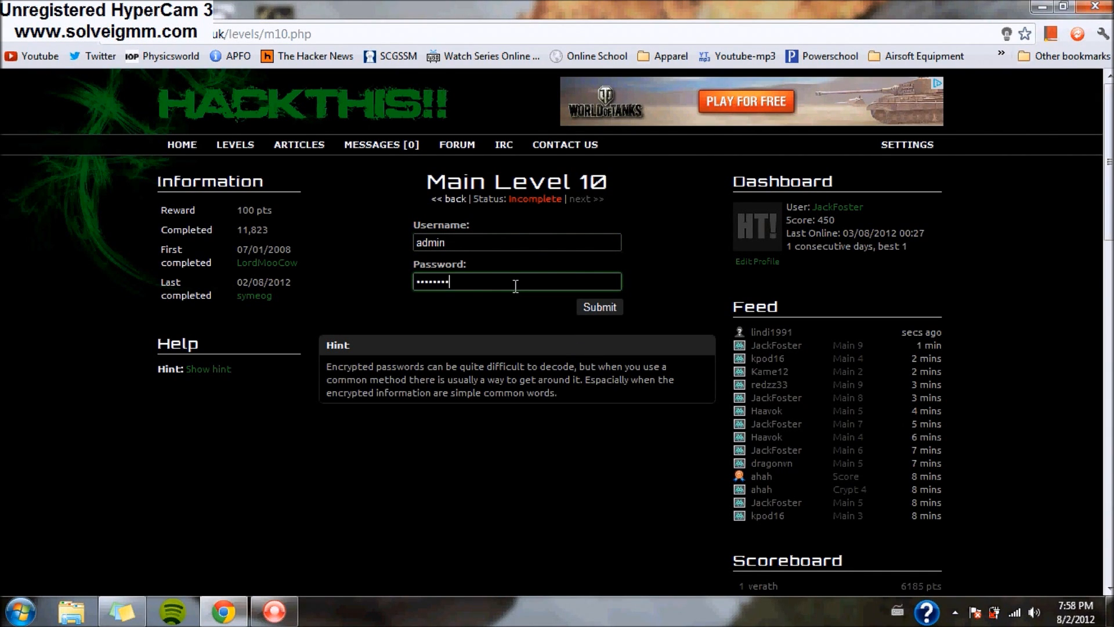
- Submit the entered username and password for Main Level 10 and confirm the 550-point score
click(600, 306)
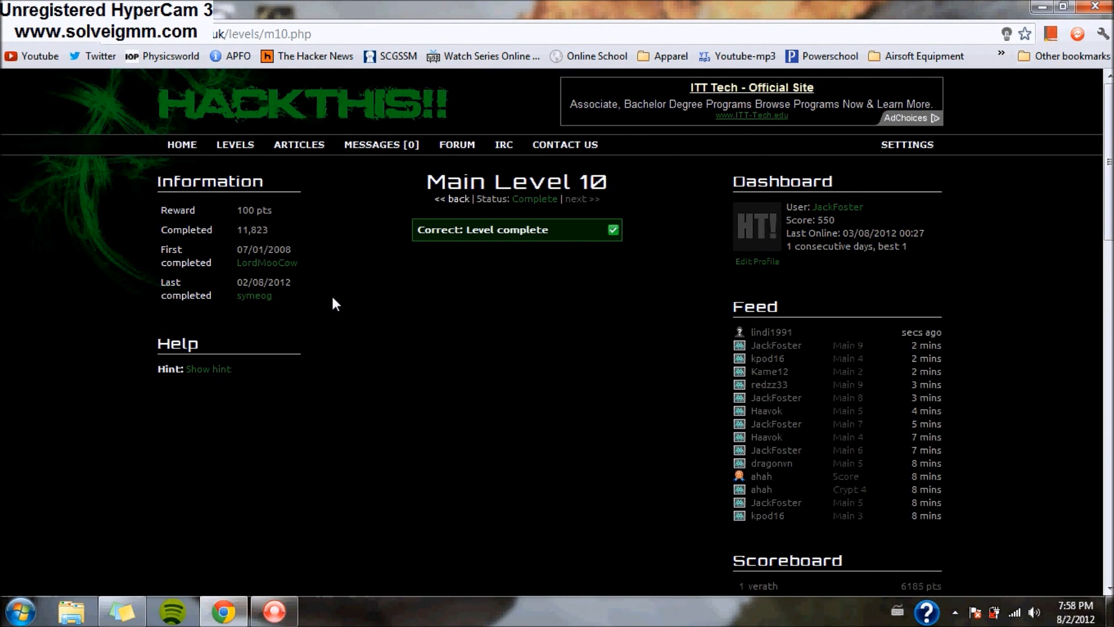
mouse_move(269, 146)
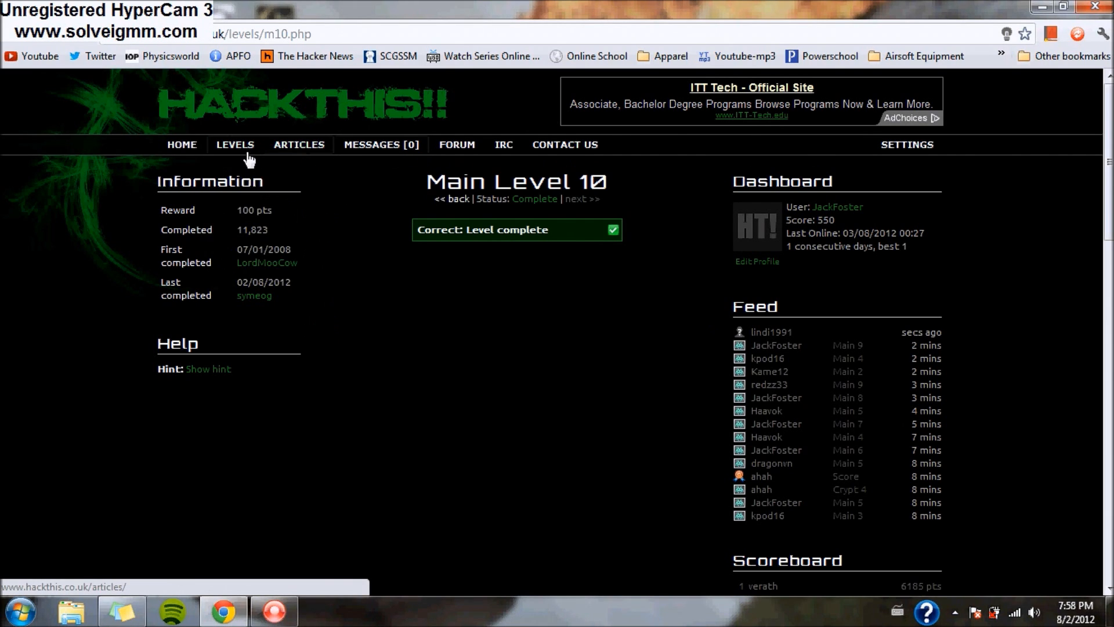
mouse_move(236, 184)
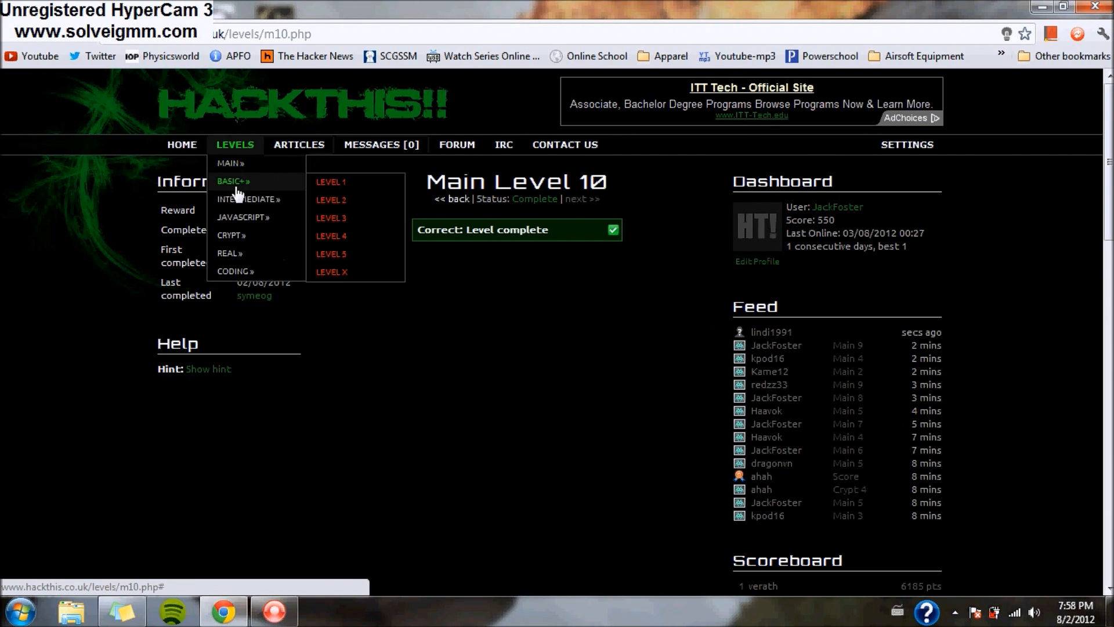
mouse_move(235, 240)
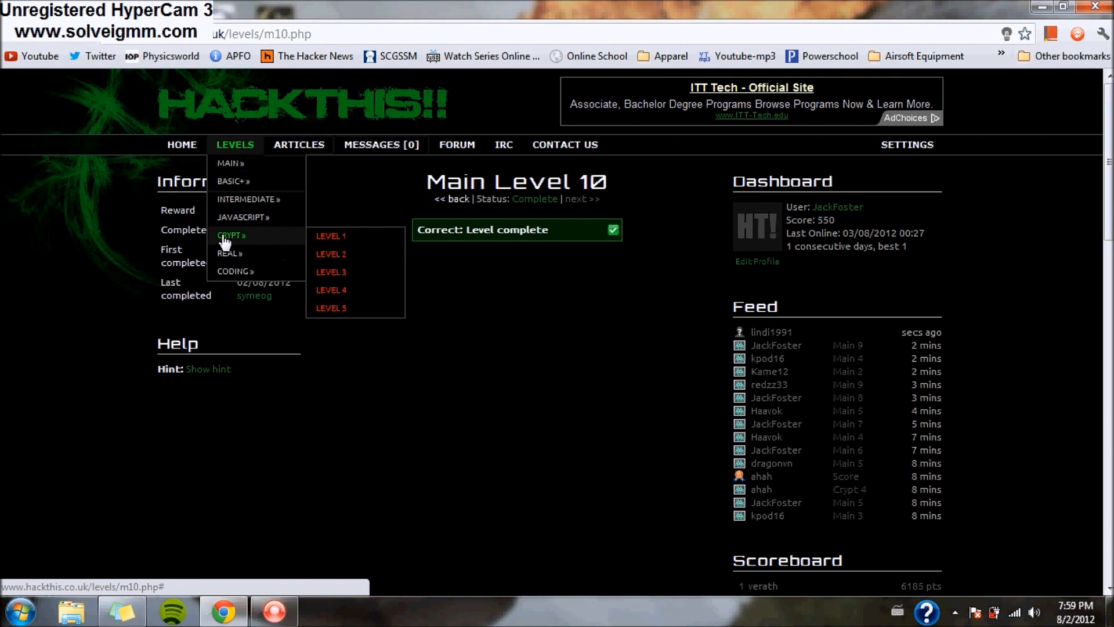
mouse_move(242, 259)
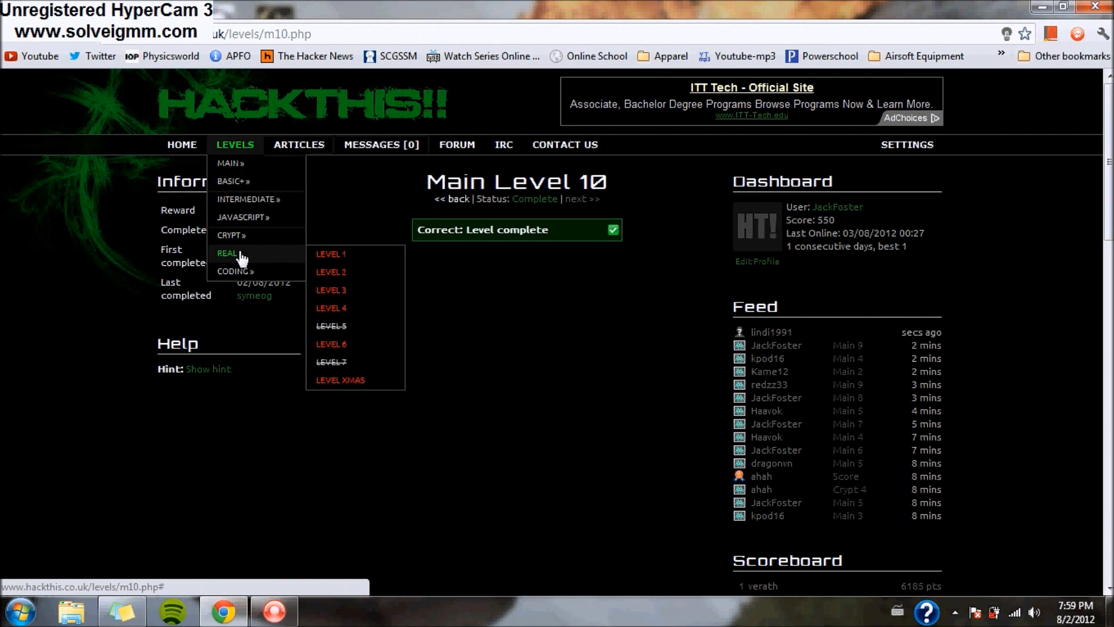